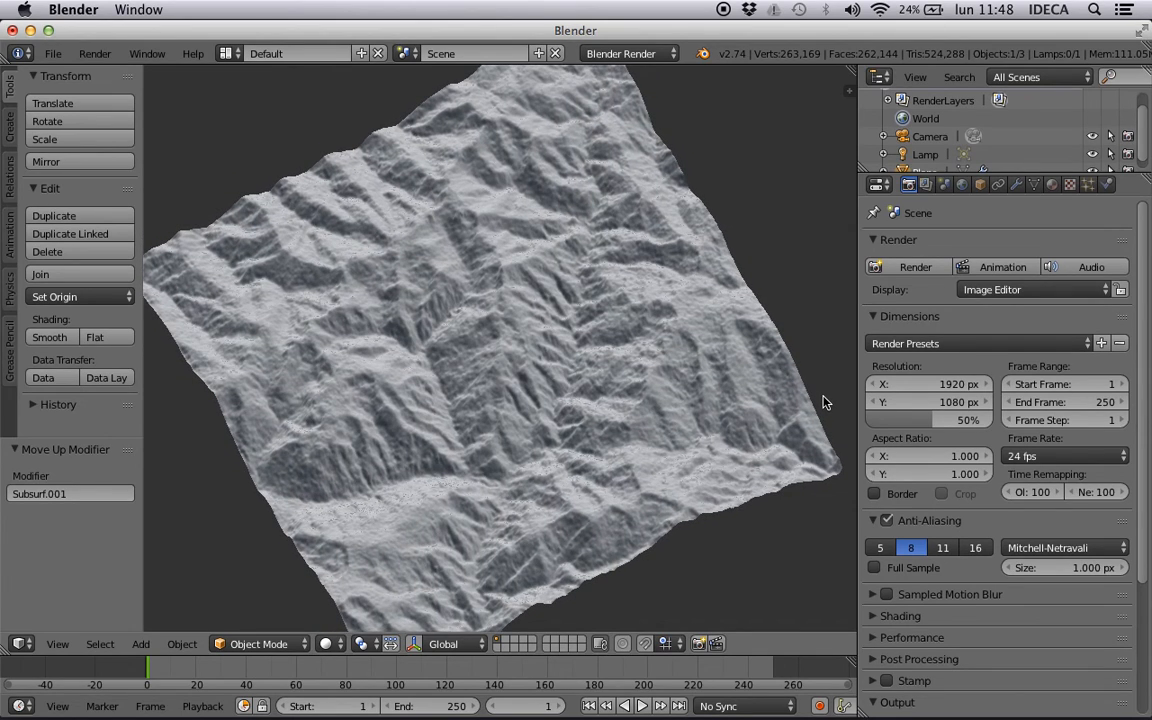
{"action": "middle_click_drag", "start_coordinate": [458, 221], "coordinate": [393, 303]}
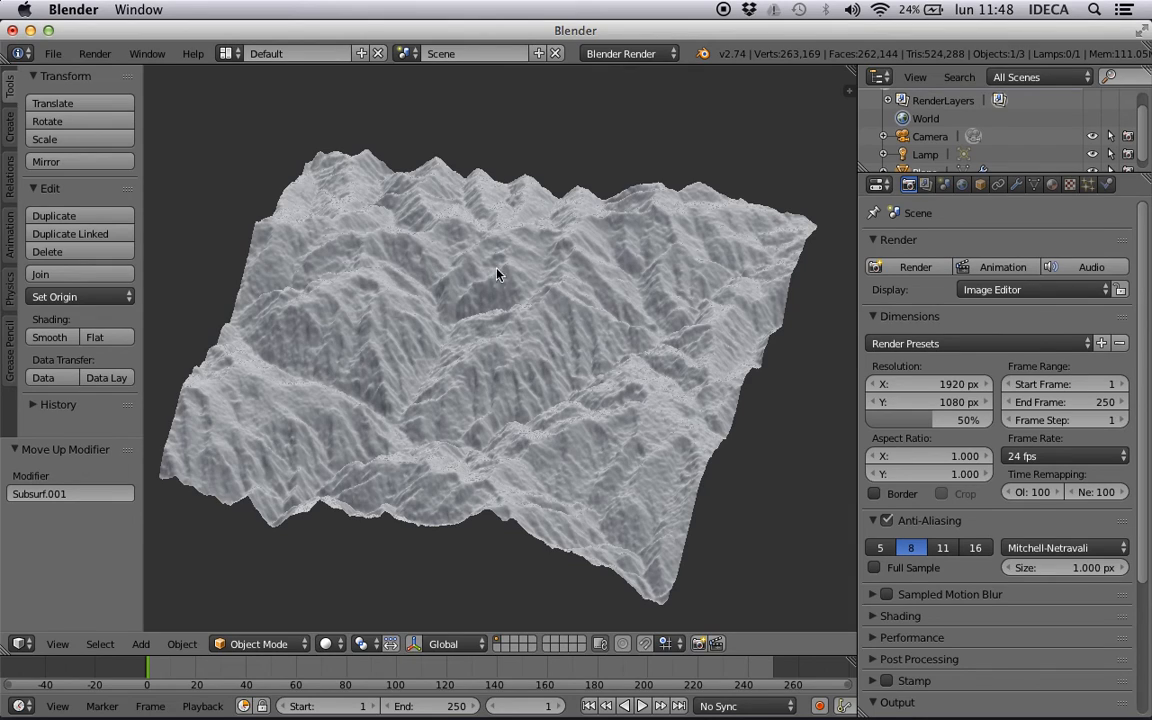
{"action": "middle_click_drag", "start_coordinate": [548, 232], "coordinate": [370, 268]}
{"action": "scroll", "coordinate": [530, 243], "scroll_direction": "up", "scroll_amount": 4}
{"action": "scroll", "coordinate": [600, 275], "scroll_direction": "down", "scroll_amount": 5}
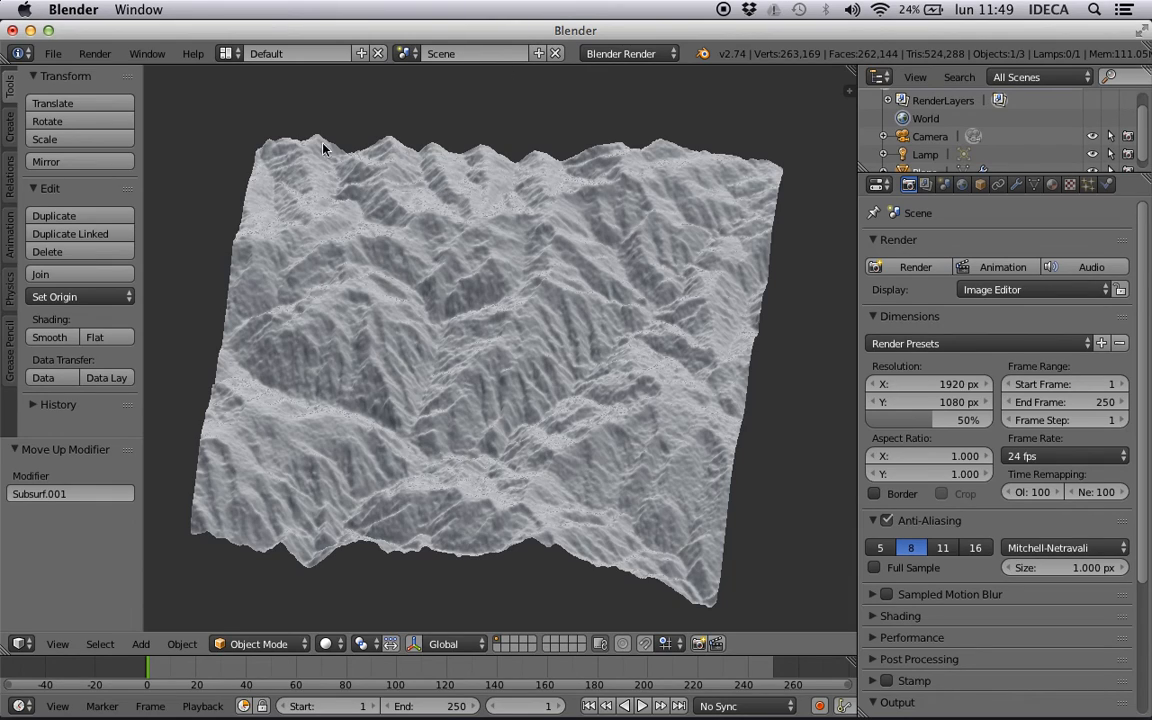
- Reload the start-up file and delete all of its default objects to leave an empty scene
{"action": "key", "text": "super+n"}
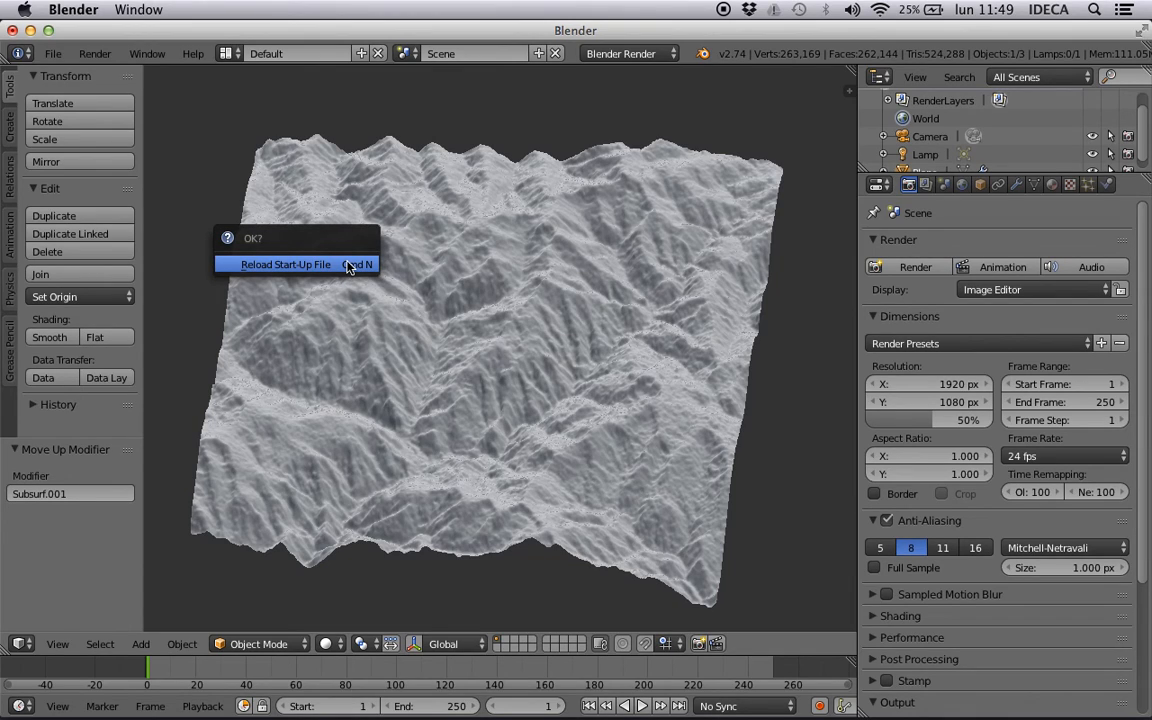
{"action": "left_click", "coordinate": [348, 265]}
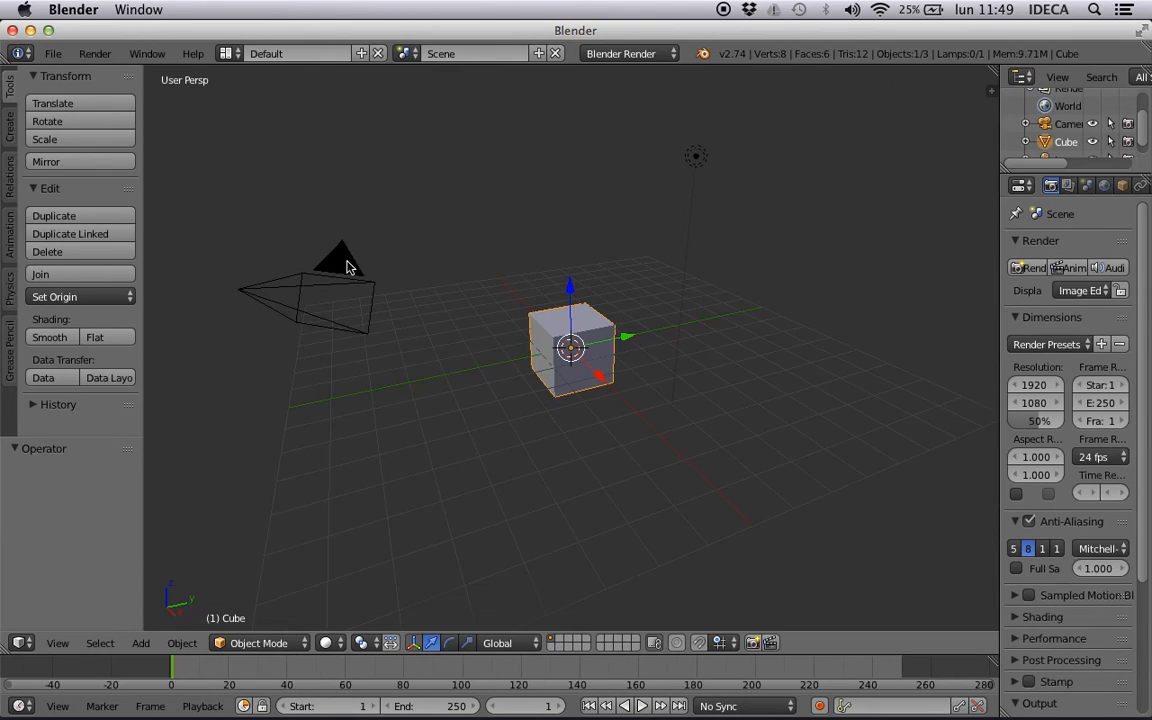
{"action": "key", "text": "a"}
{"action": "key", "text": "a"}
{"action": "key", "text": "x"}
{"action": "left_click", "coordinate": [540, 335]}
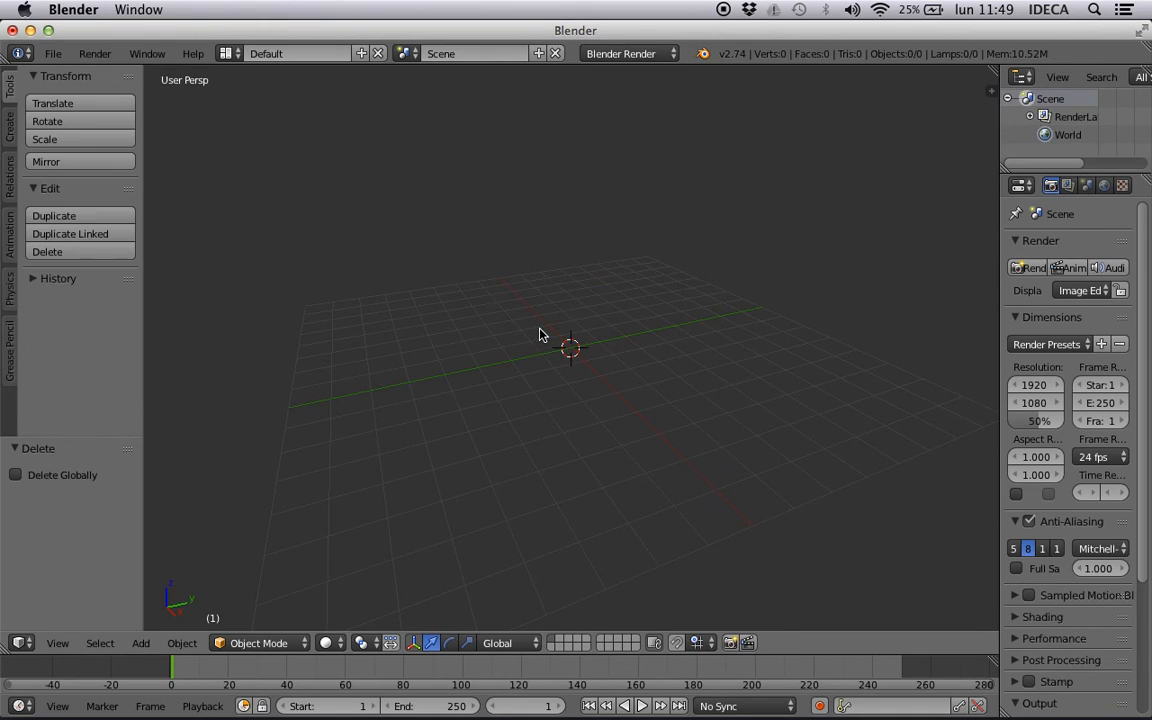
- Add a mesh plane at the origin and scale it by a factor of 2
{"action": "key", "text": "shift+a"}
{"action": "mouse_move", "coordinate": [540, 330]}
{"action": "left_click", "coordinate": [612, 337]}
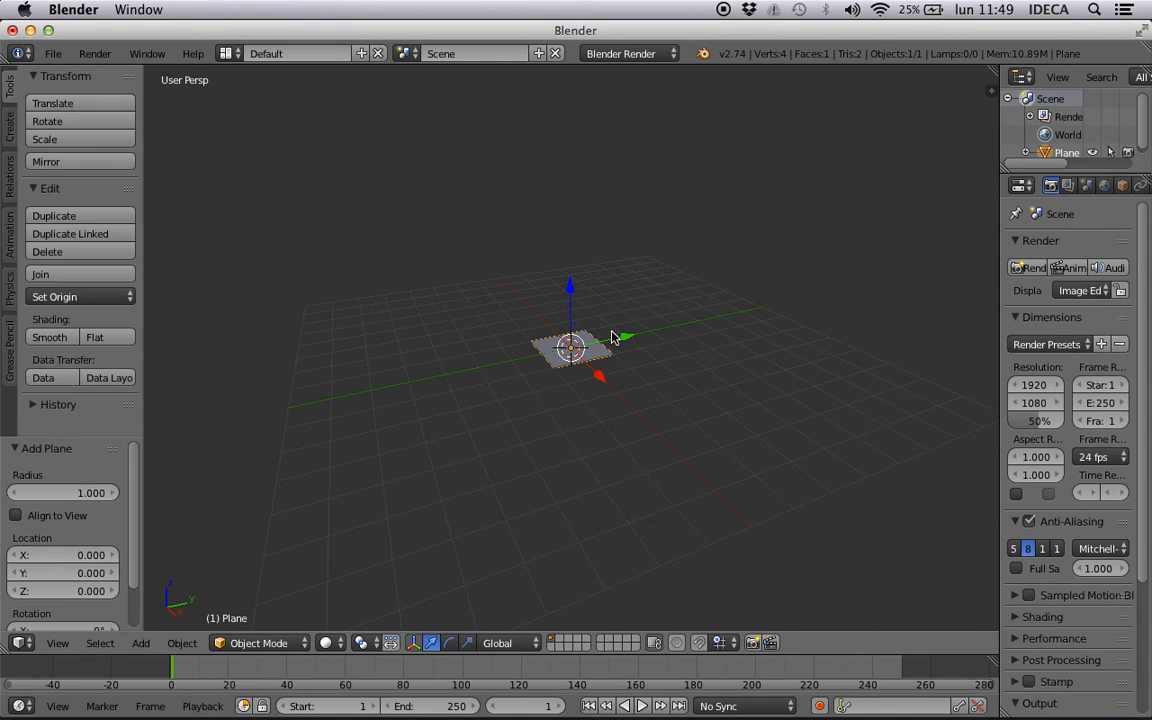
{"action": "key", "text": "s"}
{"action": "key", "text": "2"}
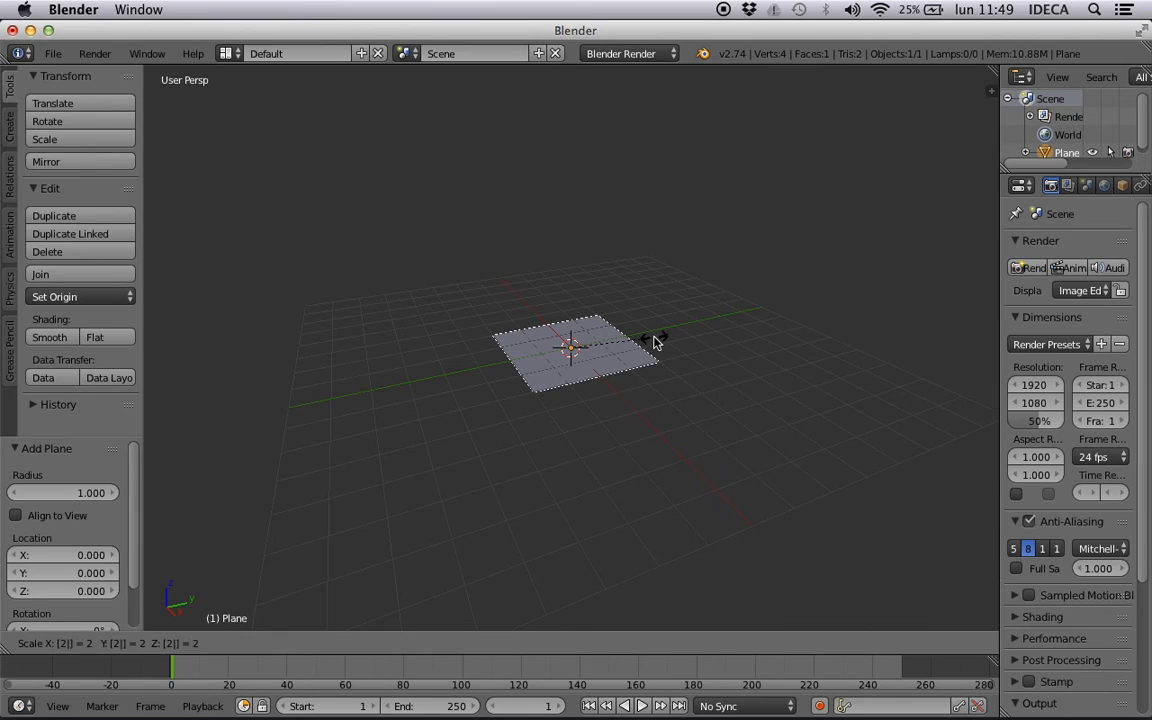
{"action": "key", "text": "Return"}
- Turn on the on-screen mouse and keystroke display in the 3D viewport
{"action": "middle_click_drag", "start_coordinate": [857, 366], "coordinate": [616, 417]}
{"action": "key", "text": "n"}
{"action": "scroll", "coordinate": [935, 560], "scroll_direction": "down", "scroll_amount": 2}
{"action": "left_click", "coordinate": [921, 622]}
{"action": "key", "text": "n"}
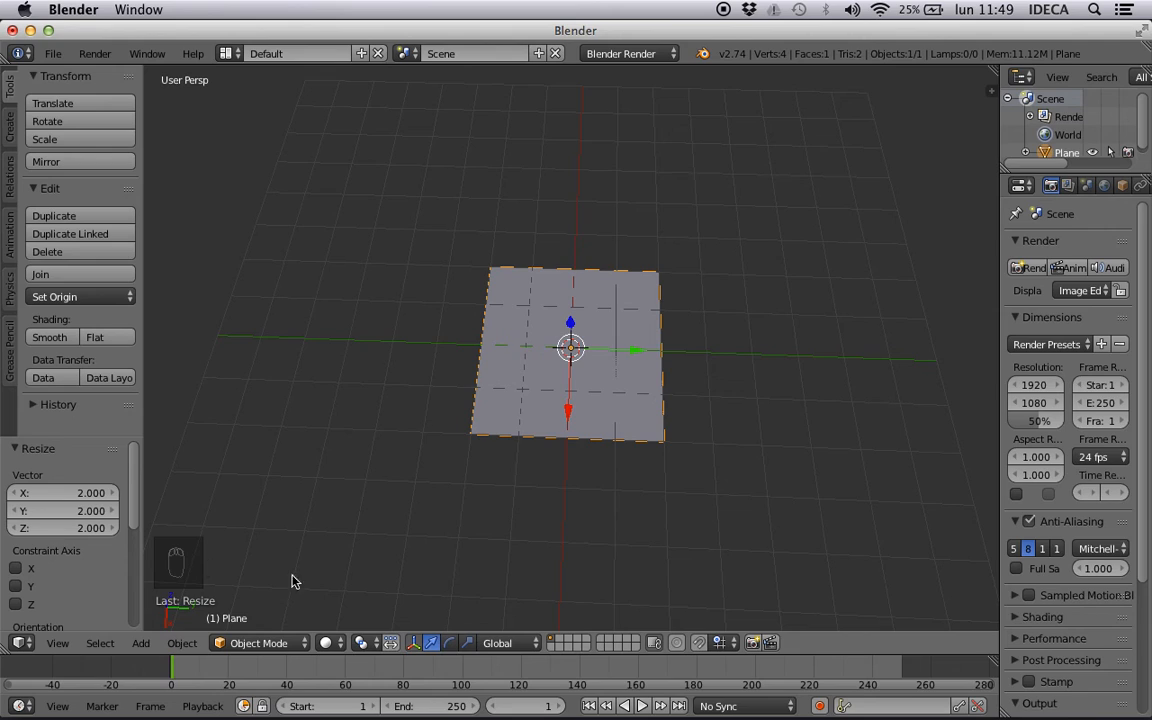
- Widen the outliner and properties area so the render settings are fully readable beside the viewport
{"action": "middle_click_drag", "start_coordinate": [507, 428], "coordinate": [562, 315]}
{"action": "key", "text": "KP_7"}
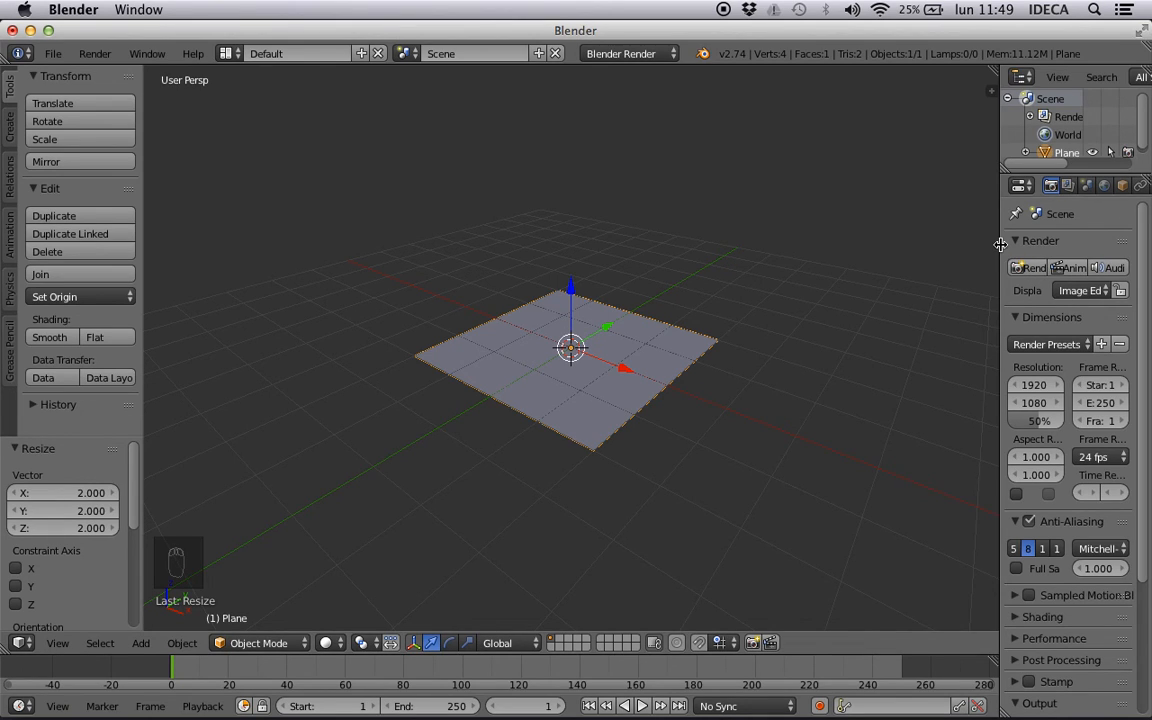
{"action": "left_click_drag", "start_coordinate": [1000, 244], "coordinate": [845, 240]}
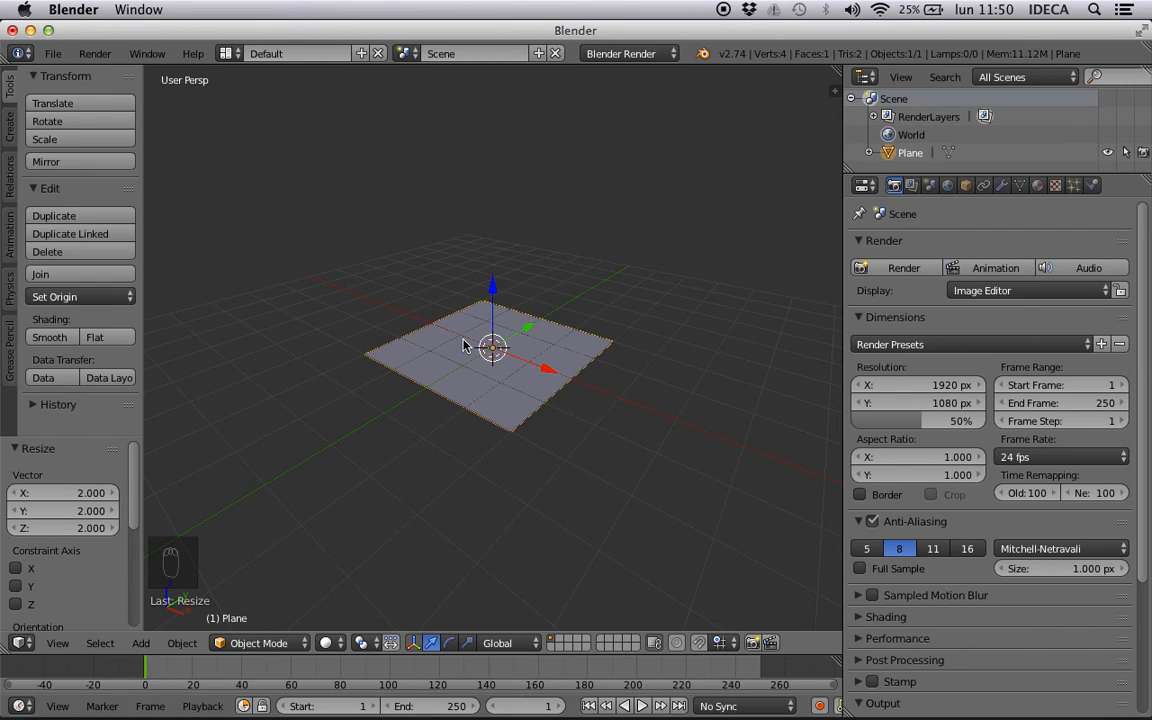
{"action": "middle_click_drag", "start_coordinate": [463, 345], "coordinate": [559, 378]}
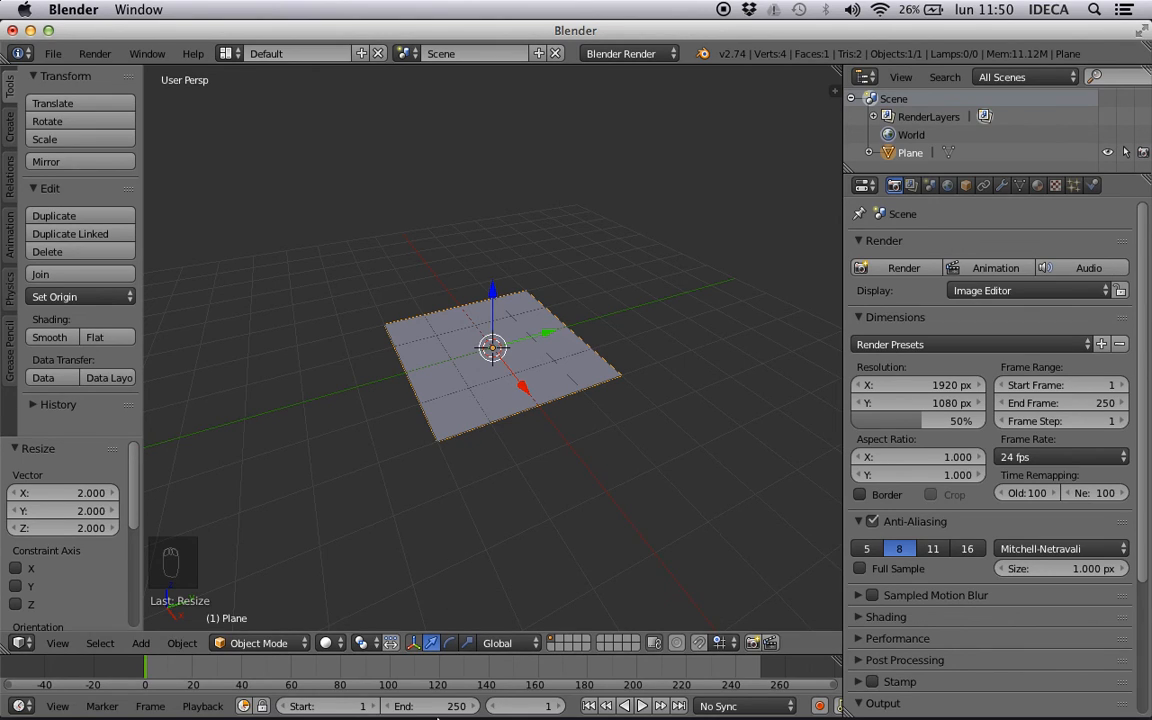
- Switch to the terrain.party map in Firefox and look at the currently selected square area
{"action": "mouse_move", "coordinate": [808, 713]}
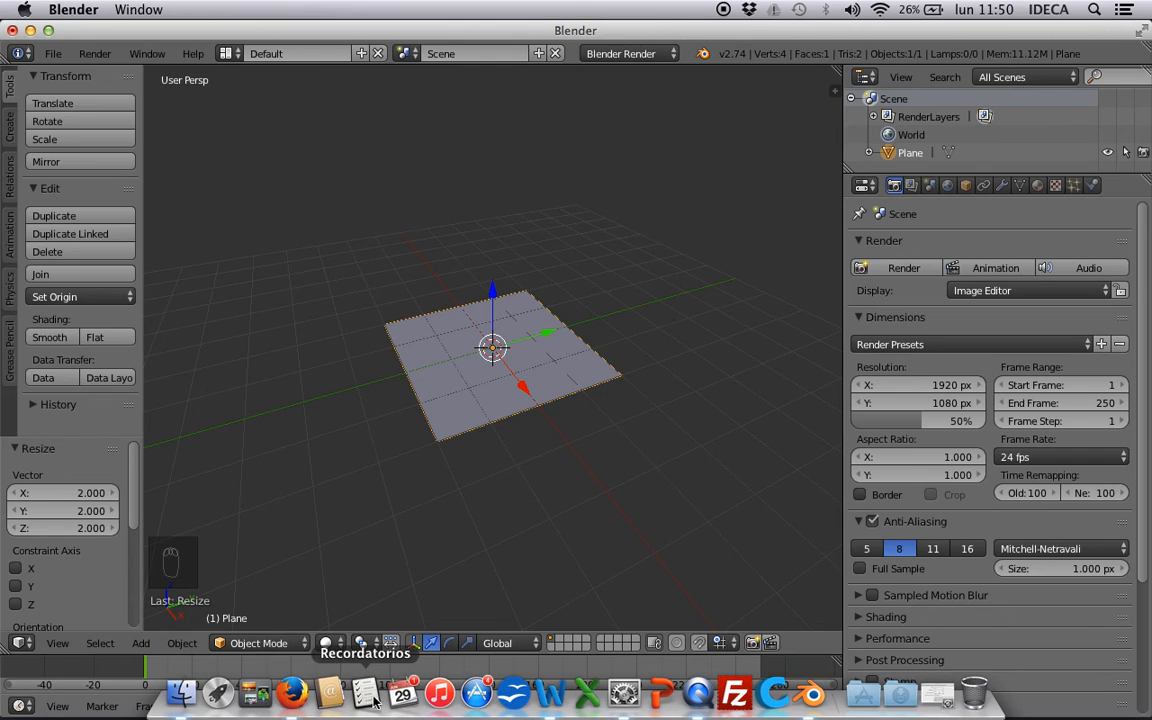
{"action": "left_click", "coordinate": [293, 694]}
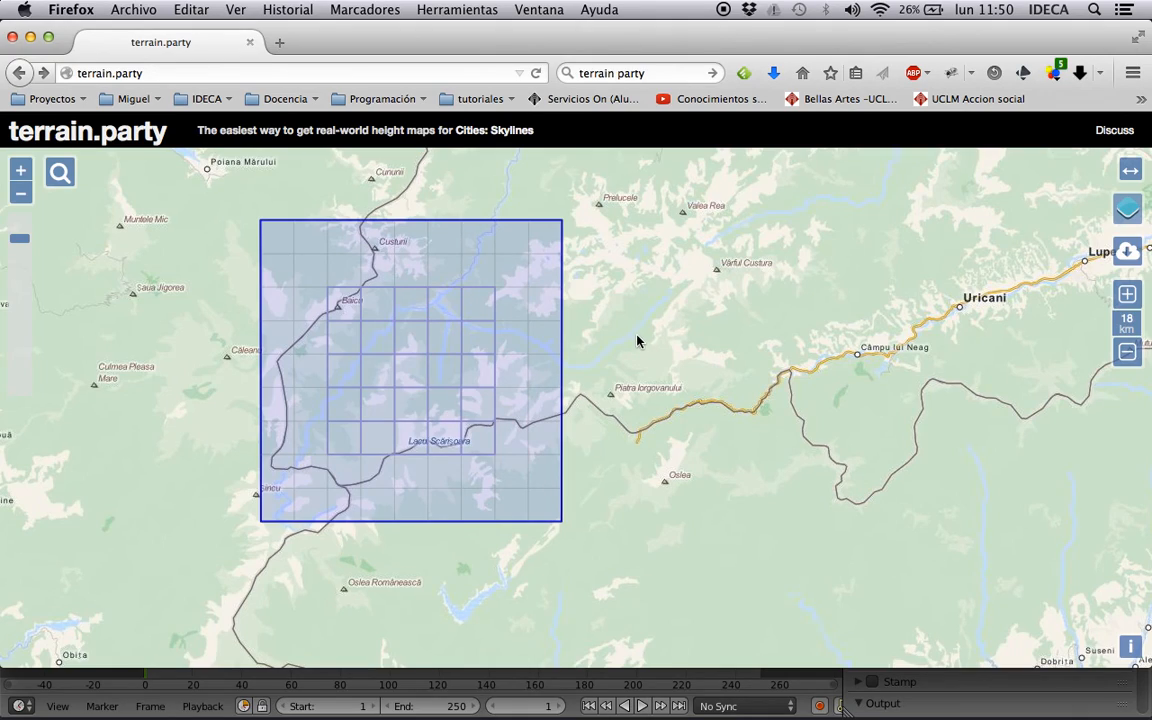
{"action": "scroll", "coordinate": [638, 337], "scroll_direction": "down", "scroll_amount": 2}
{"action": "scroll", "coordinate": [638, 340], "scroll_direction": "down", "scroll_amount": 1}
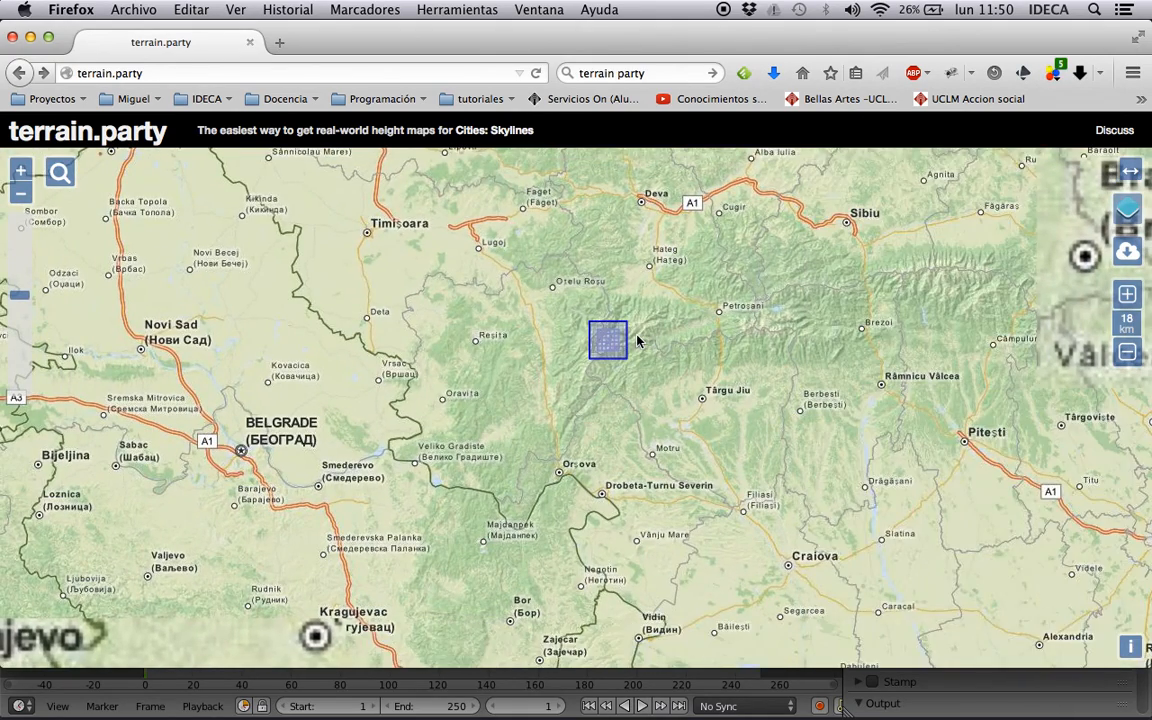
{"action": "scroll", "coordinate": [638, 337], "scroll_direction": "up", "scroll_amount": 3}
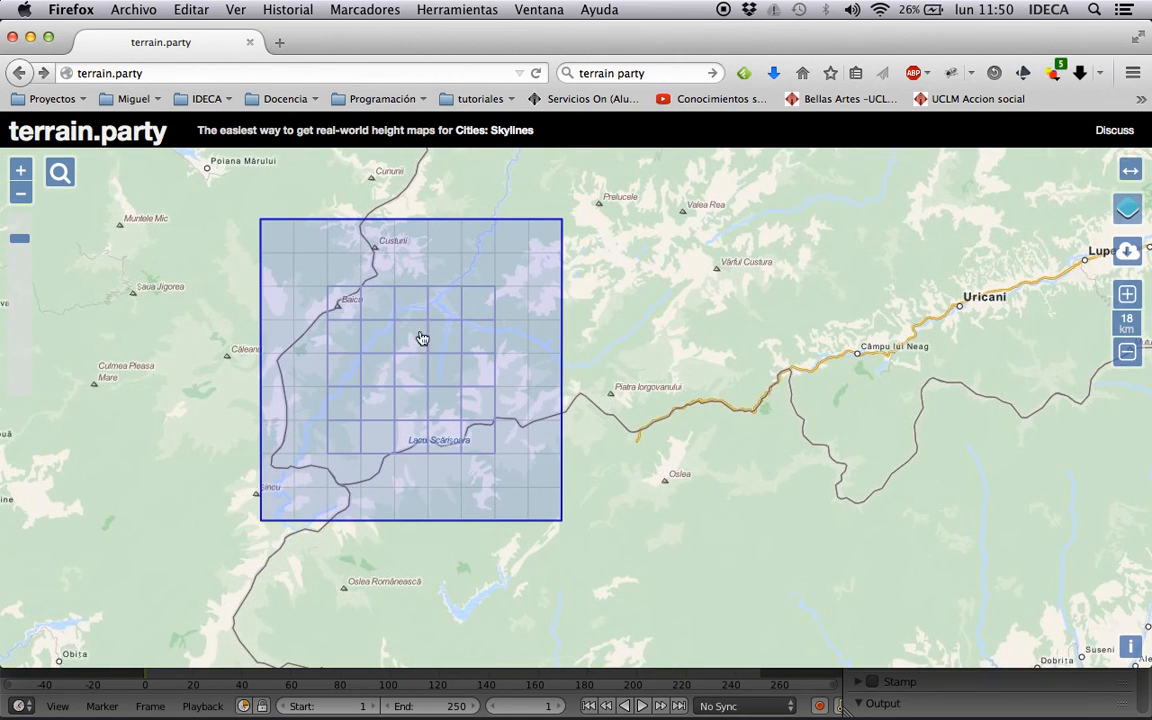
{"action": "left_click", "coordinate": [475, 678]}
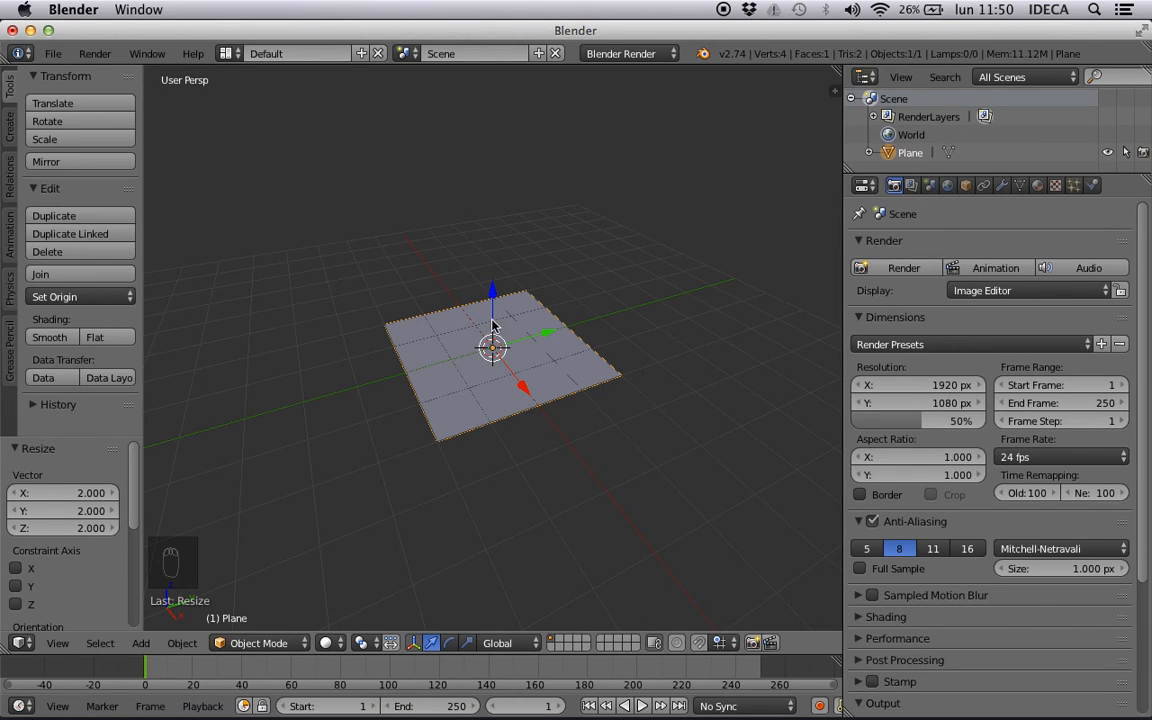
{"action": "key", "text": "super+Tab"}
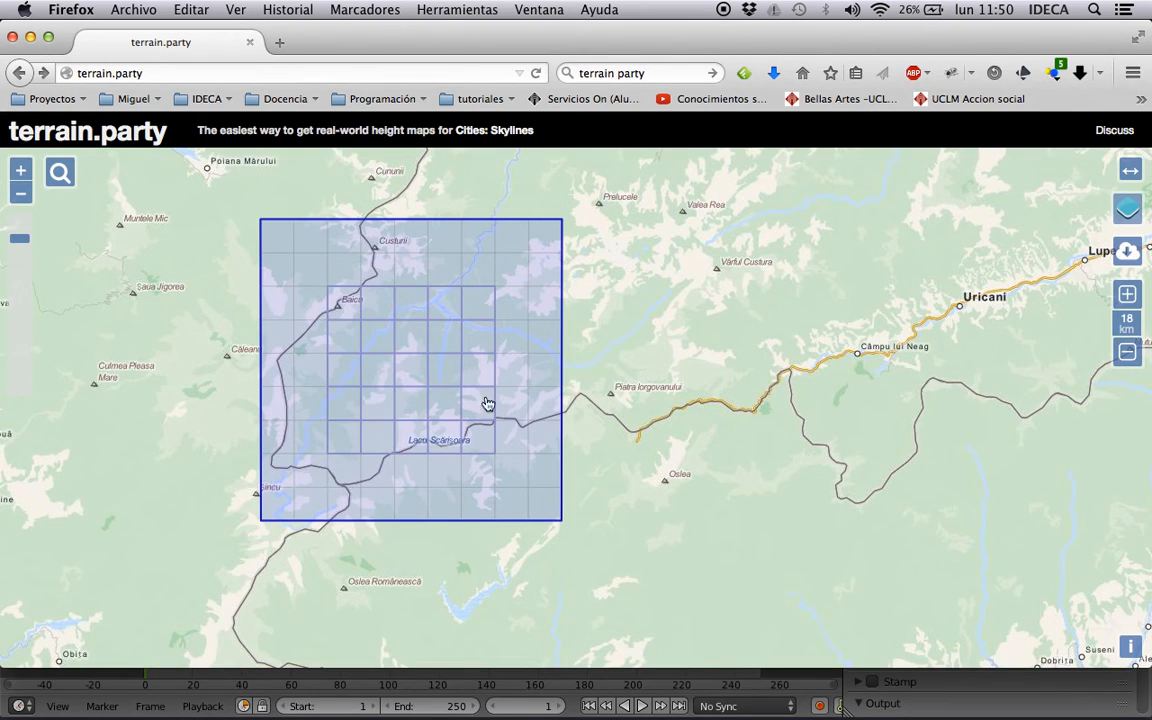
- Bring the map to northern Spain, centring it on the Tolosa area south of San Sebastián
{"action": "scroll", "coordinate": [467, 401], "scroll_direction": "down", "scroll_amount": 3}
{"action": "scroll", "coordinate": [467, 401], "scroll_direction": "down", "scroll_amount": 4}
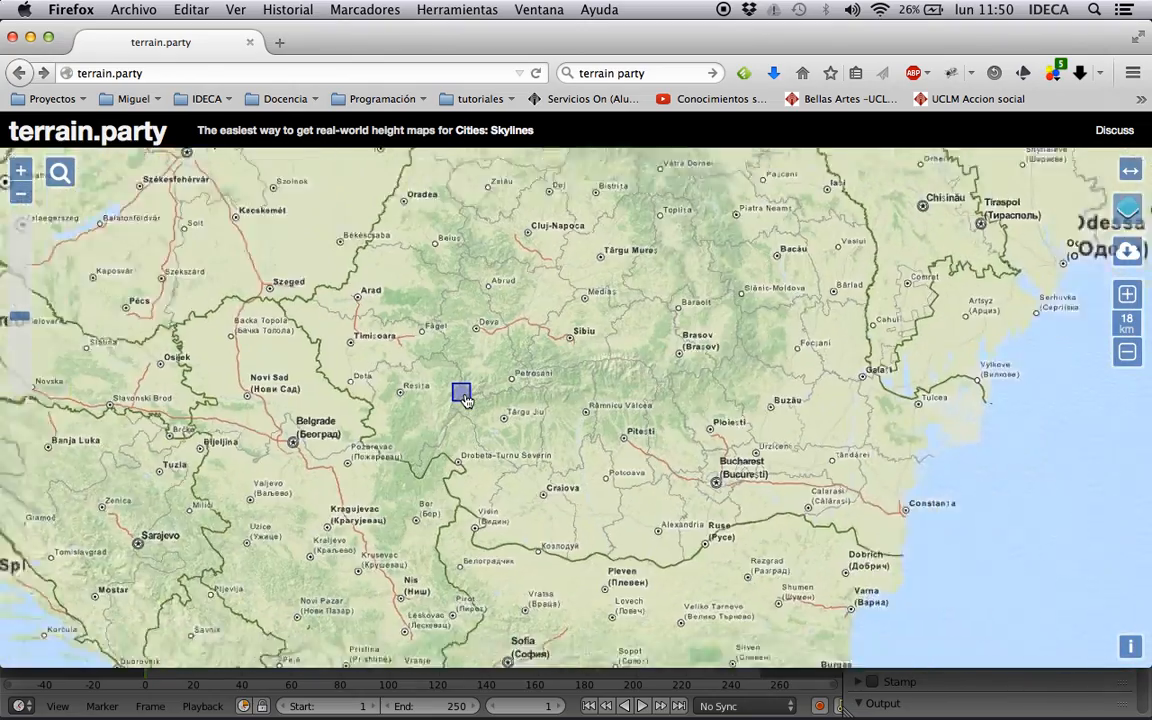
{"action": "scroll", "coordinate": [516, 407], "scroll_direction": "down", "scroll_amount": 2}
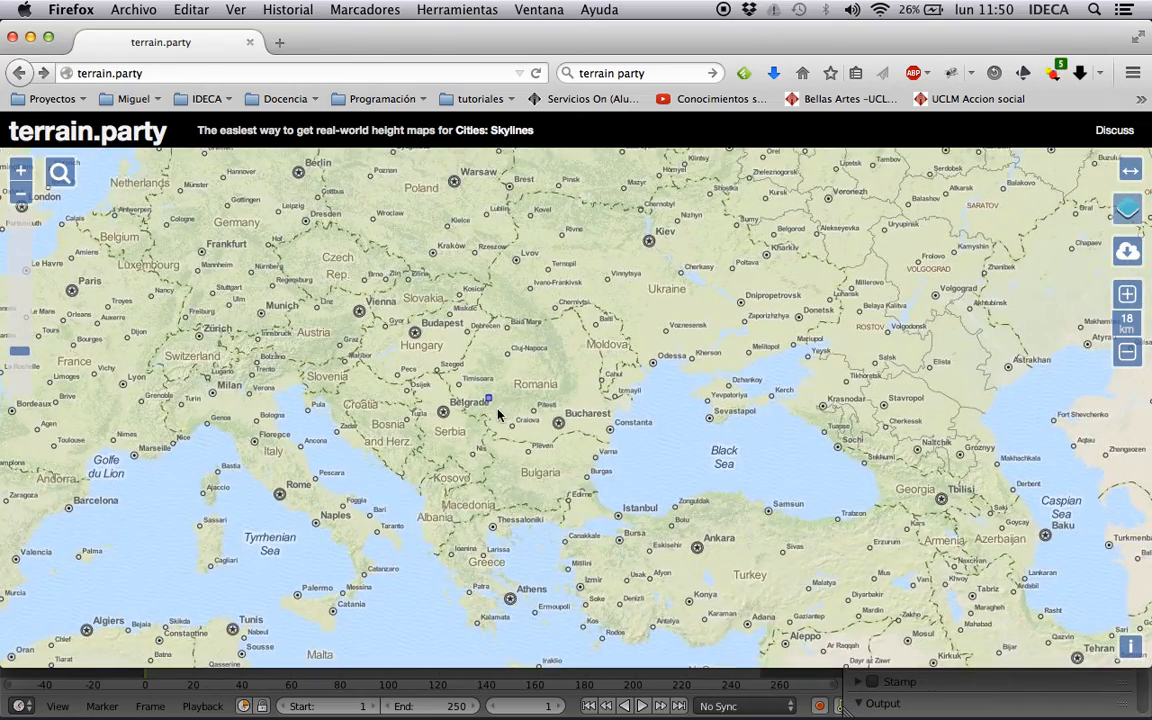
{"action": "scroll", "coordinate": [536, 385], "scroll_direction": "down", "scroll_amount": 2}
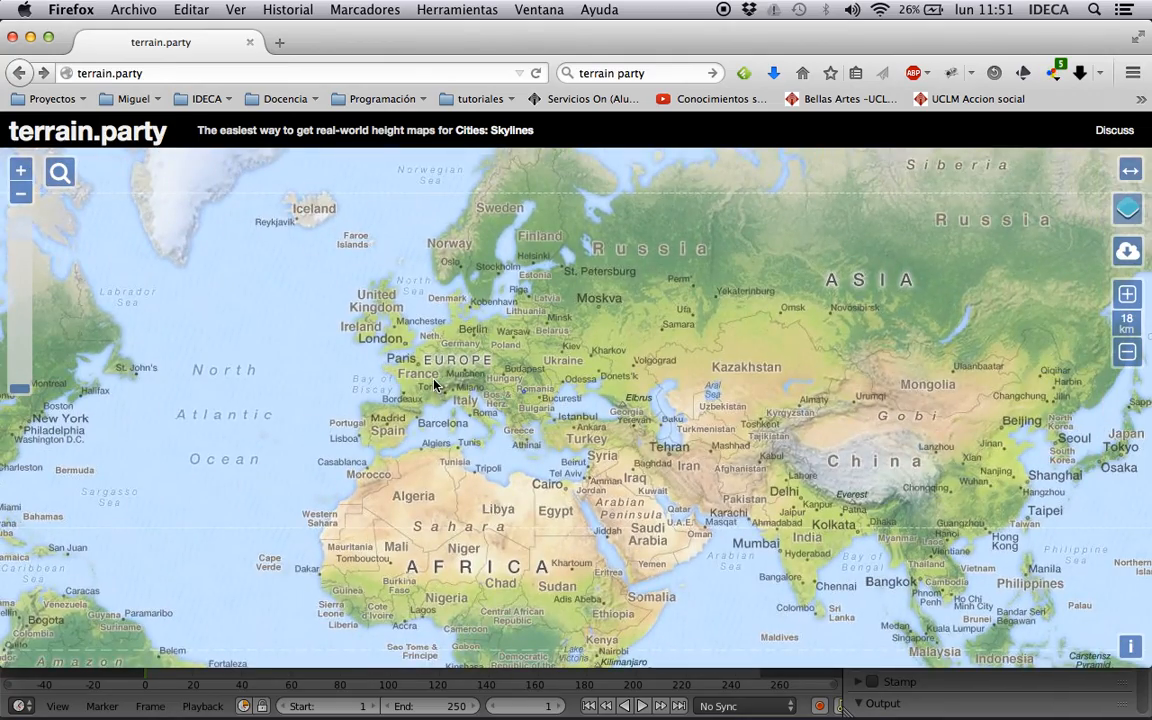
{"action": "left_click_drag", "start_coordinate": [583, 276], "coordinate": [816, 322]}
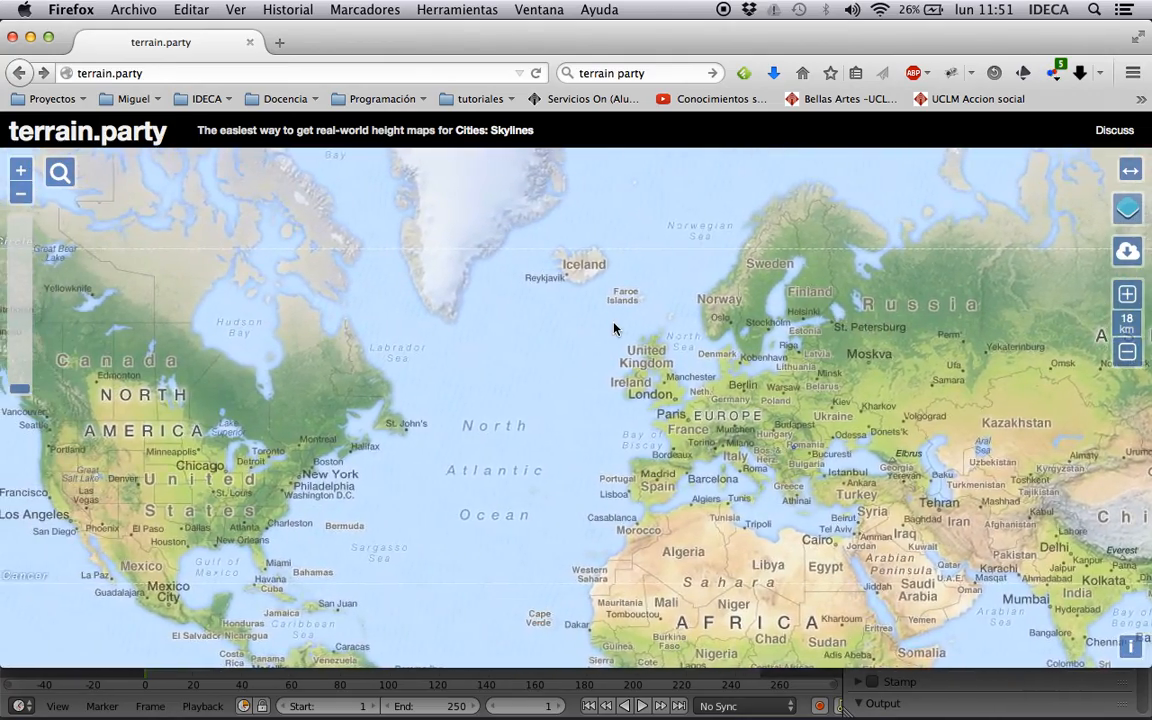
{"action": "scroll", "coordinate": [615, 323], "scroll_direction": "up", "scroll_amount": 3}
{"action": "left_click_drag", "start_coordinate": [706, 376], "coordinate": [519, 121]}
{"action": "left_click_drag", "start_coordinate": [703, 473], "coordinate": [697, 257]}
{"action": "scroll", "coordinate": [687, 371], "scroll_direction": "up", "scroll_amount": 3}
{"action": "left_click_drag", "start_coordinate": [538, 453], "coordinate": [695, 353]}
{"action": "scroll", "coordinate": [661, 268], "scroll_direction": "up", "scroll_amount": 2}
{"action": "left_click_drag", "start_coordinate": [850, 302], "coordinate": [586, 300]}
{"action": "scroll", "coordinate": [640, 313], "scroll_direction": "up", "scroll_amount": 1}
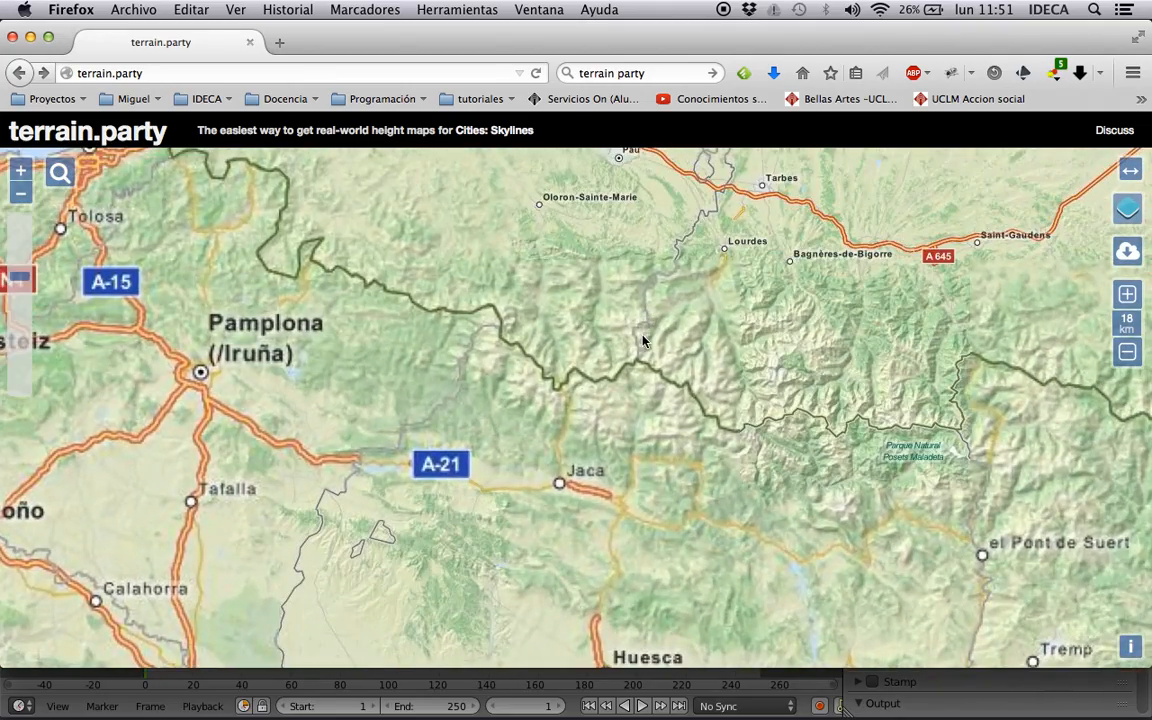
{"action": "left_click_drag", "start_coordinate": [260, 277], "coordinate": [566, 368]}
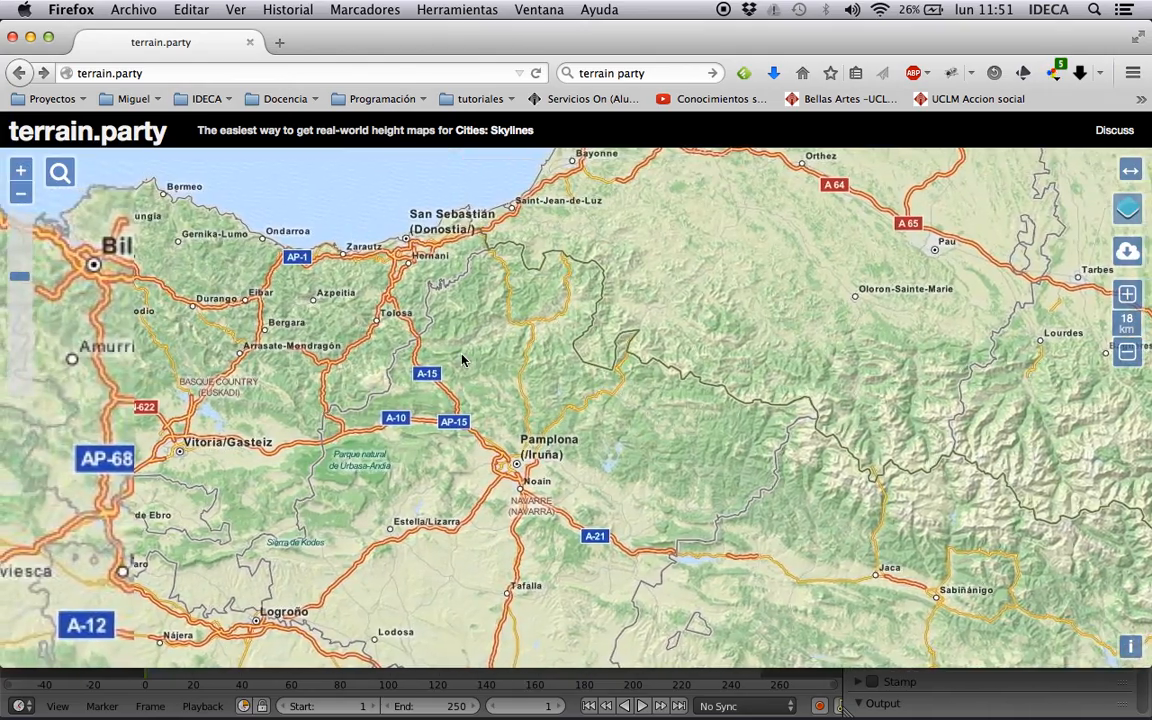
{"action": "left_click_drag", "start_coordinate": [463, 362], "coordinate": [594, 393]}
{"action": "scroll", "coordinate": [486, 373], "scroll_direction": "up", "scroll_amount": 1}
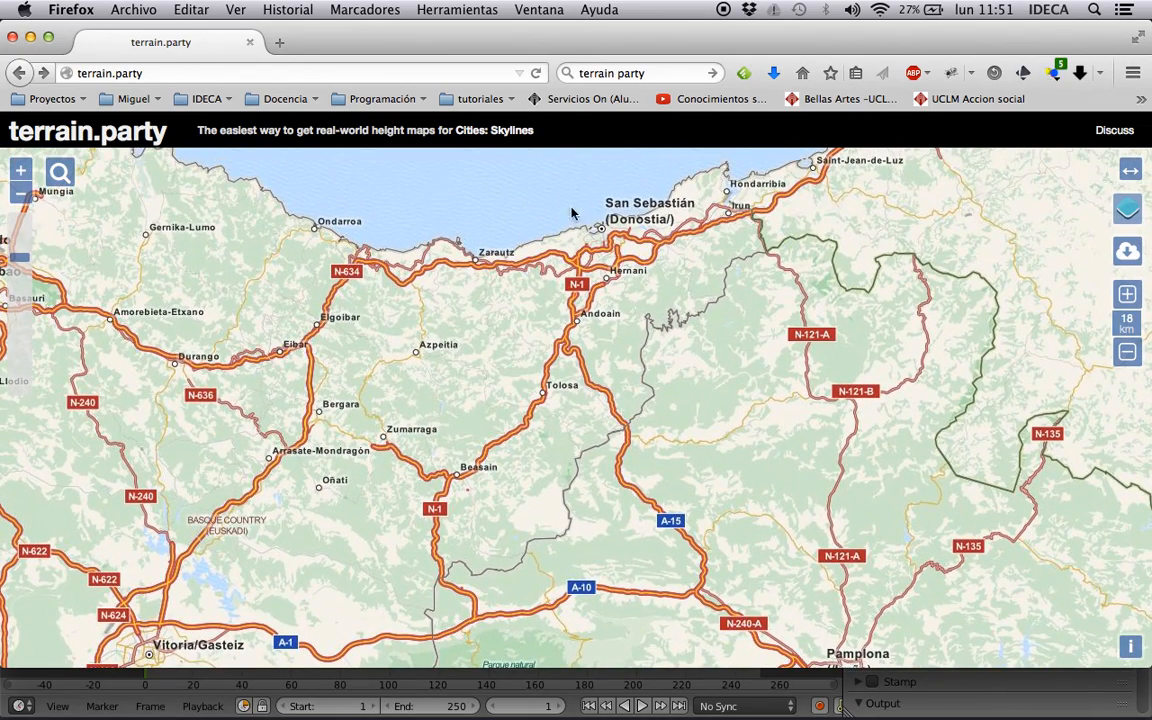
- Request a height map export with the map's centre as the selected area, naming the area Test 02
{"action": "left_click", "coordinate": [1129, 252]}
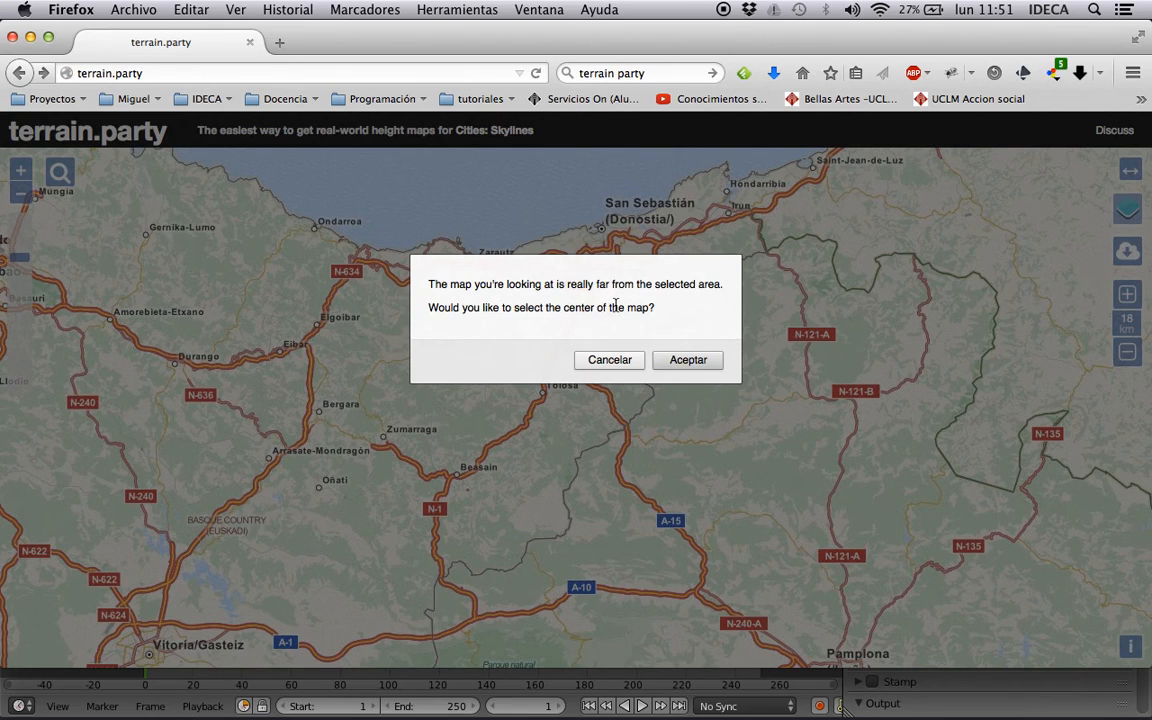
{"action": "left_click", "coordinate": [681, 361]}
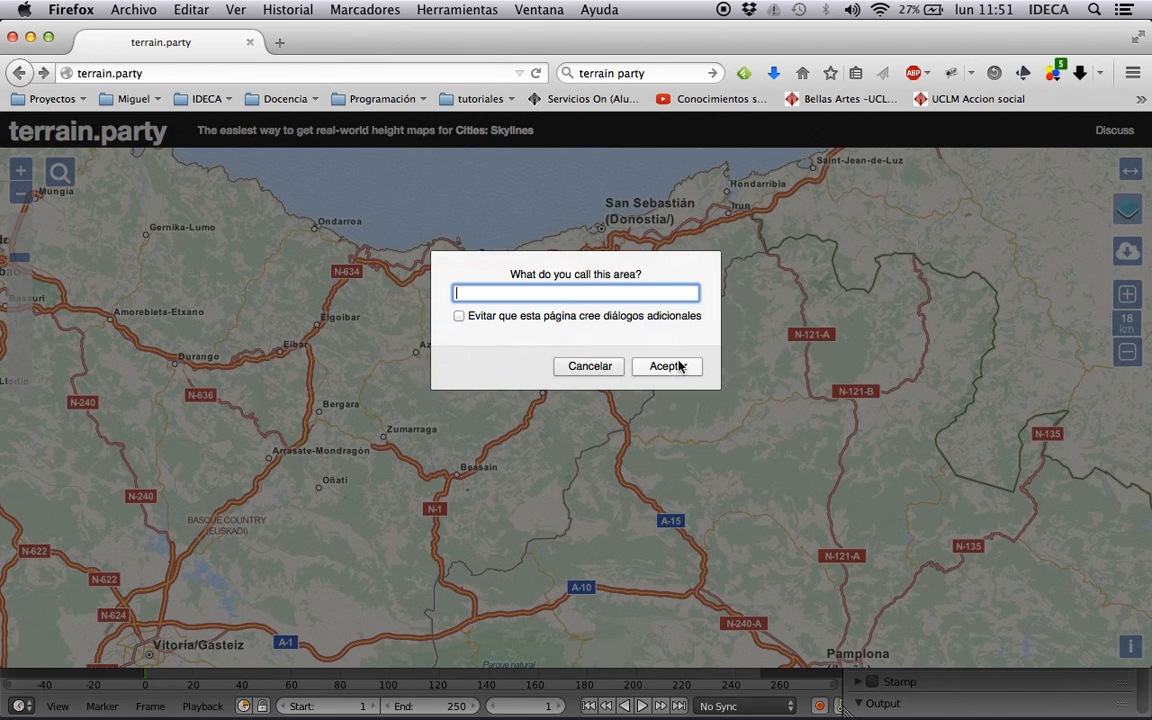
{"action": "type", "text": "Test 02"}
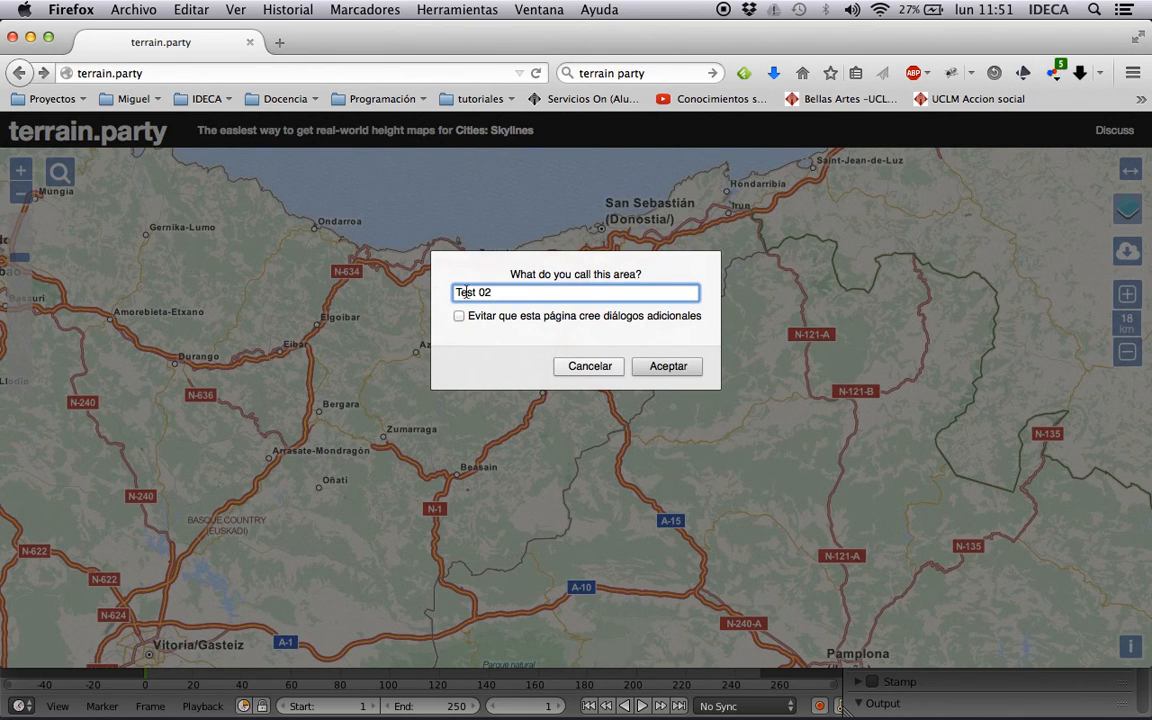
{"action": "left_click", "coordinate": [667, 366]}
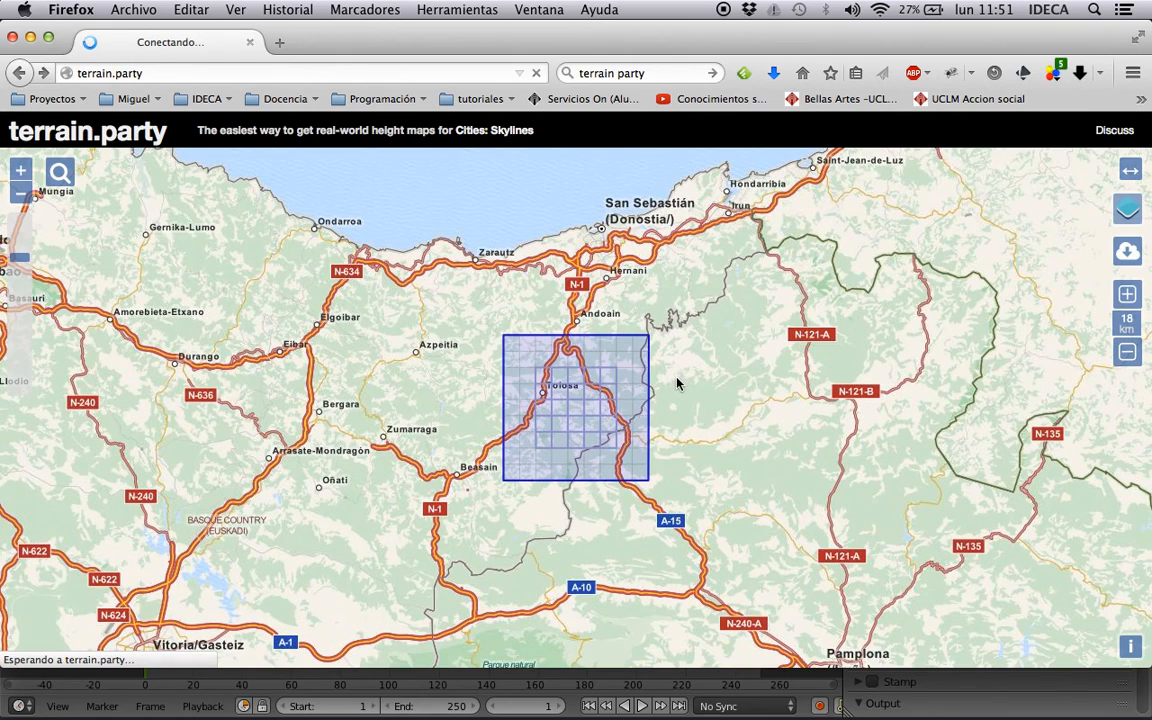
- Move the selected area over Durango and cancel the pending download of the earlier area
{"action": "left_click_drag", "start_coordinate": [568, 426], "coordinate": [177, 387]}
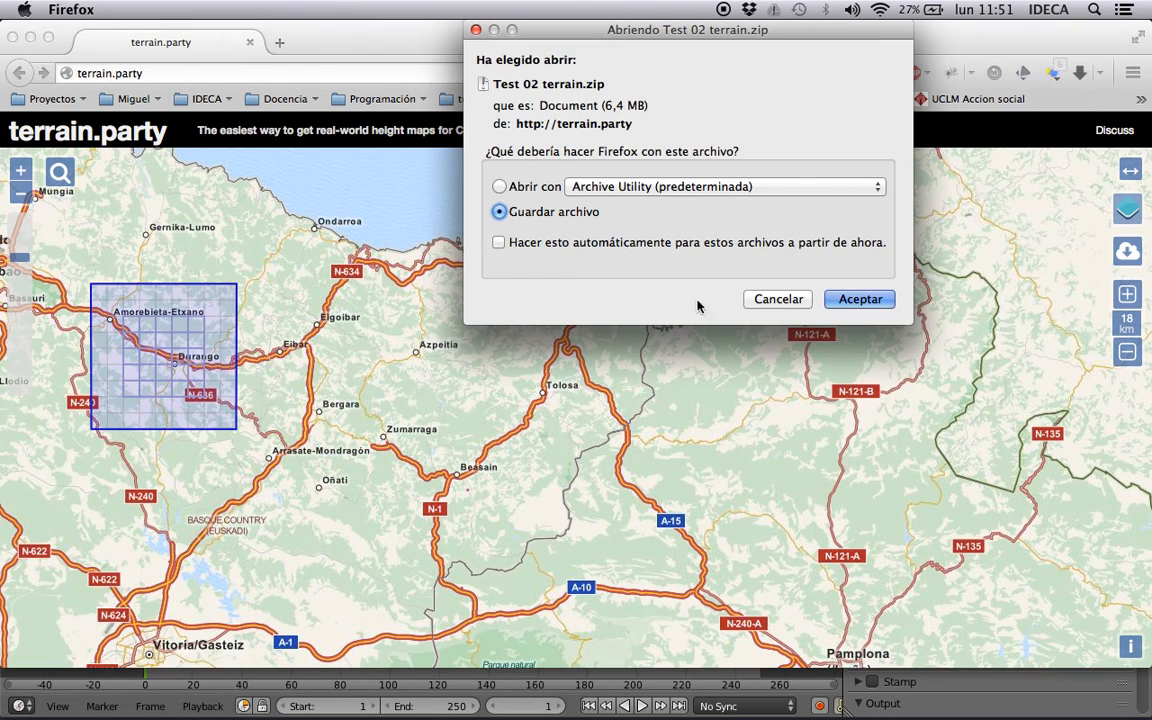
{"action": "left_click", "coordinate": [777, 298]}
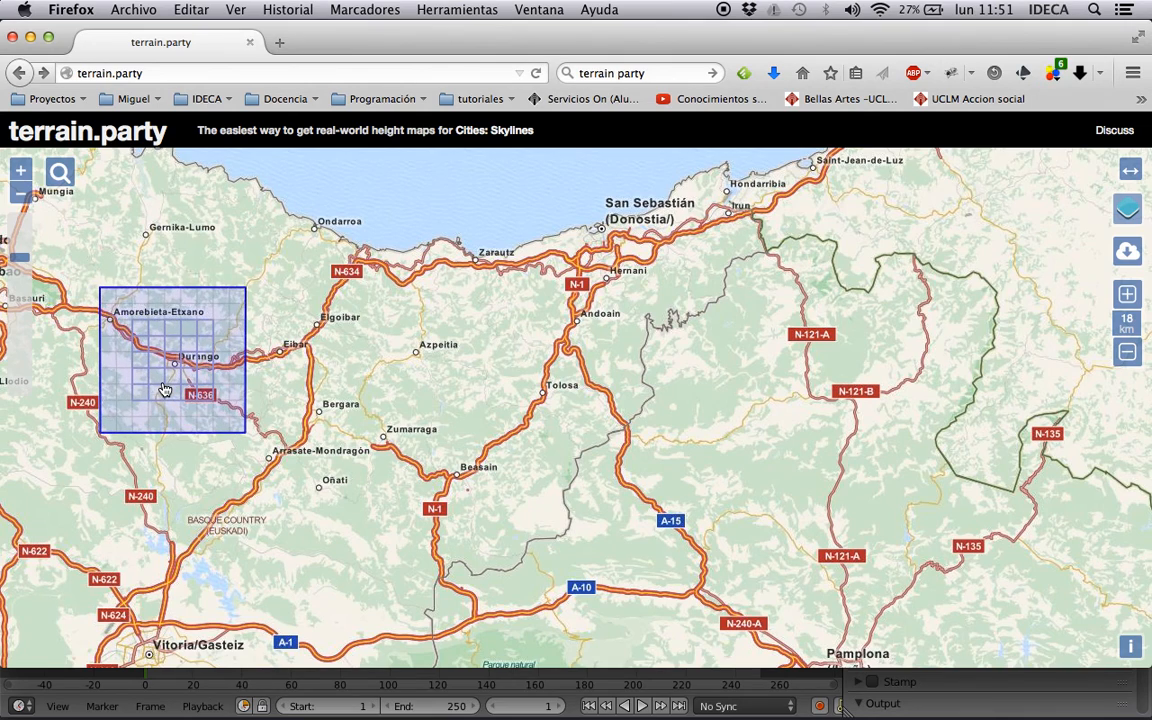
- Export the Durango area's height maps under the name Test 02 and save Test 02 terrain.zip in the terreno folder
{"action": "left_click", "coordinate": [1127, 251]}
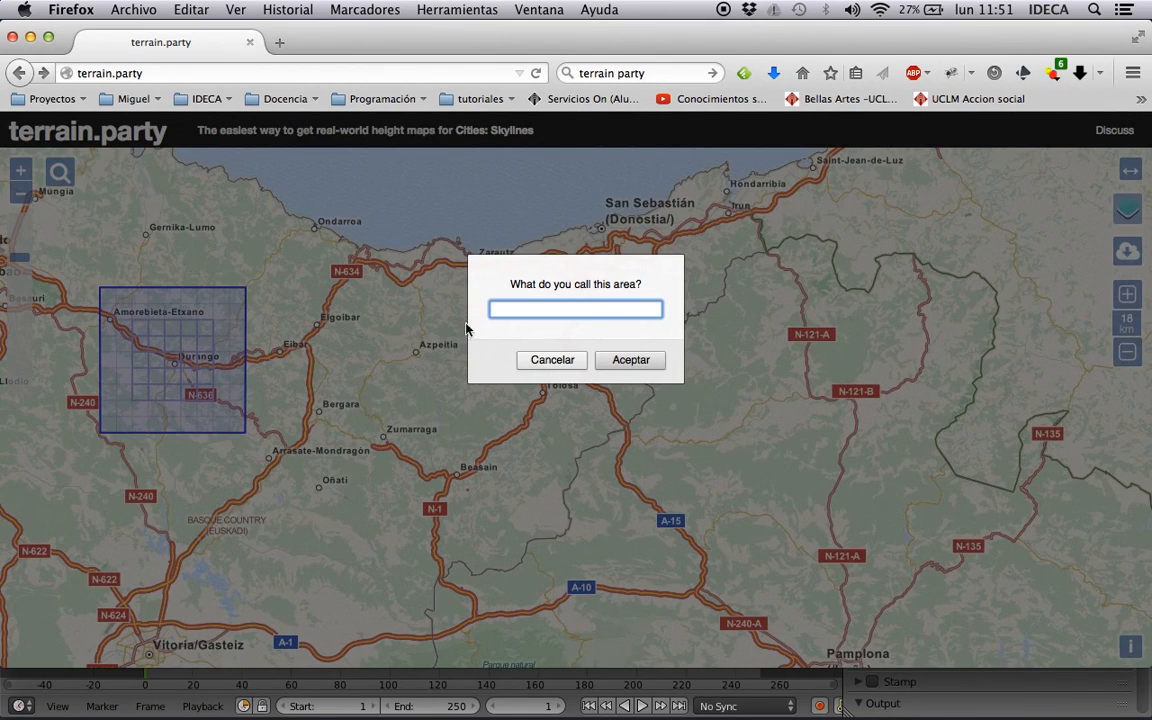
{"action": "type", "text": "Test 02"}
{"action": "key", "text": "Return"}
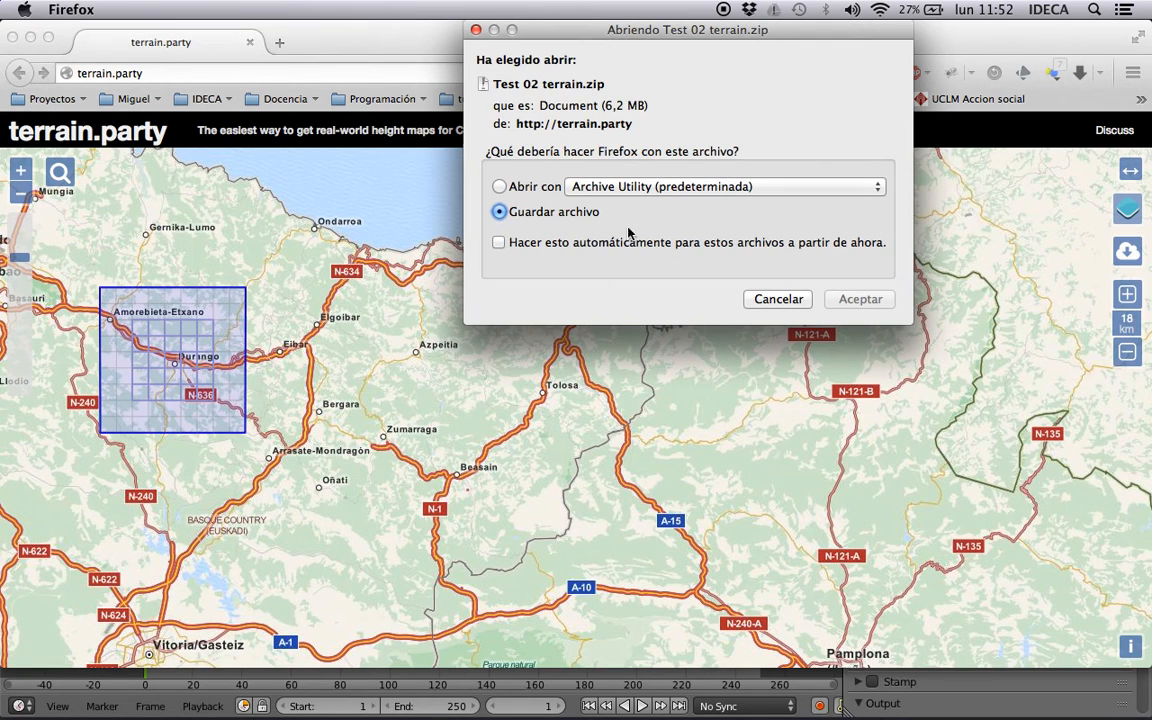
{"action": "left_click", "coordinate": [857, 300]}
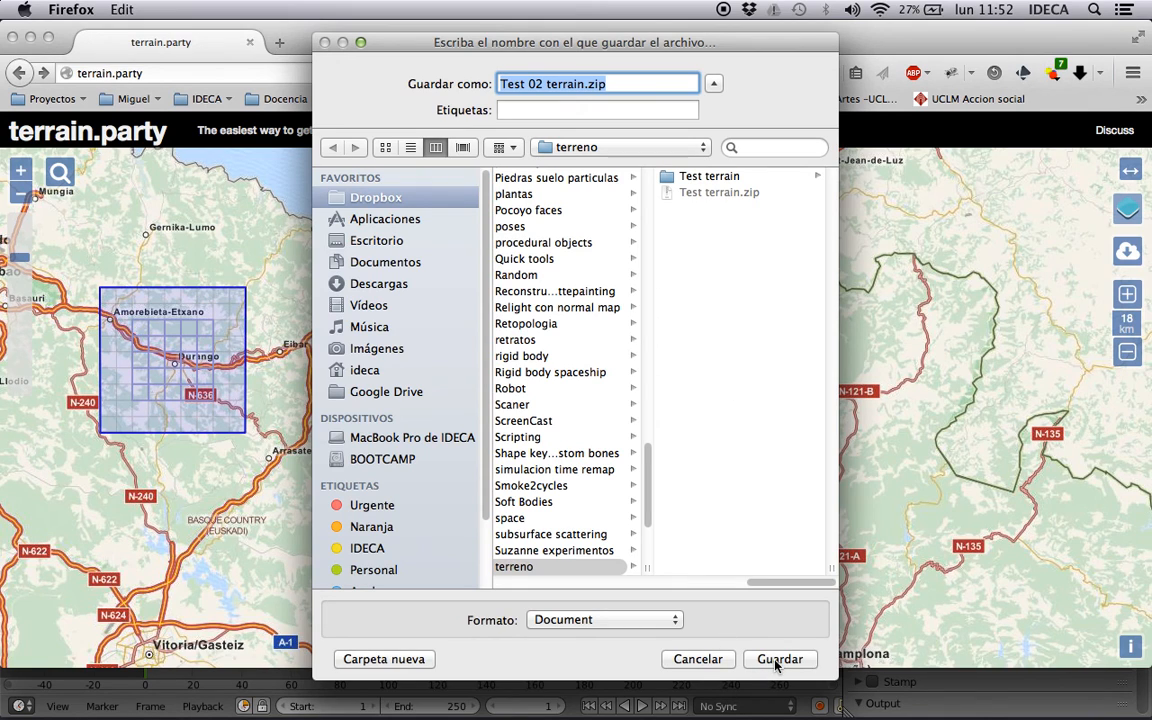
{"action": "left_click", "coordinate": [777, 660]}
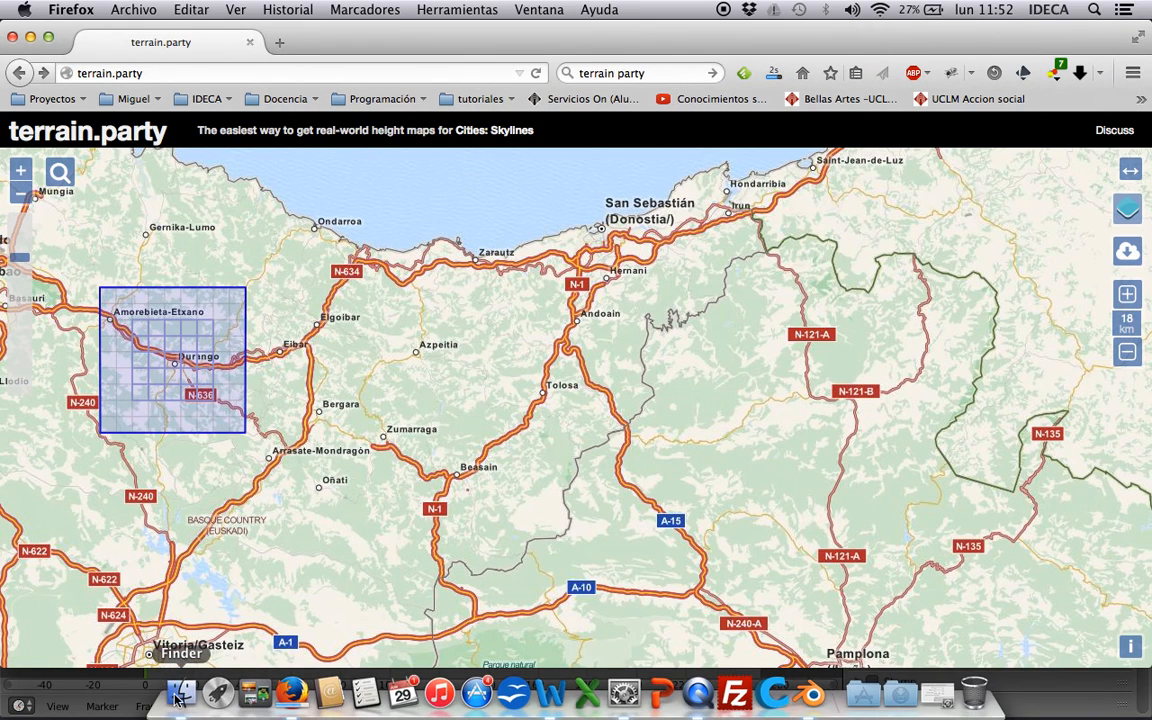
- Switch to Finder and extract Test 02 terrain.zip in the terreno folder
{"action": "left_click", "coordinate": [178, 700]}
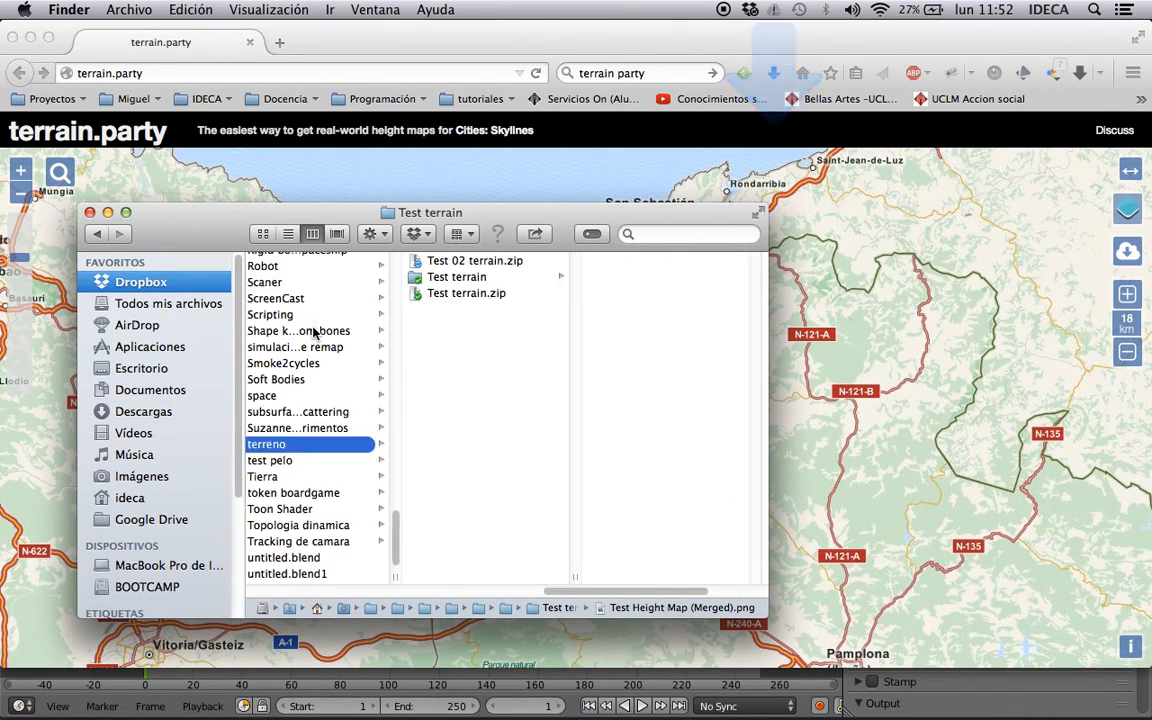
{"action": "left_click", "coordinate": [516, 263]}
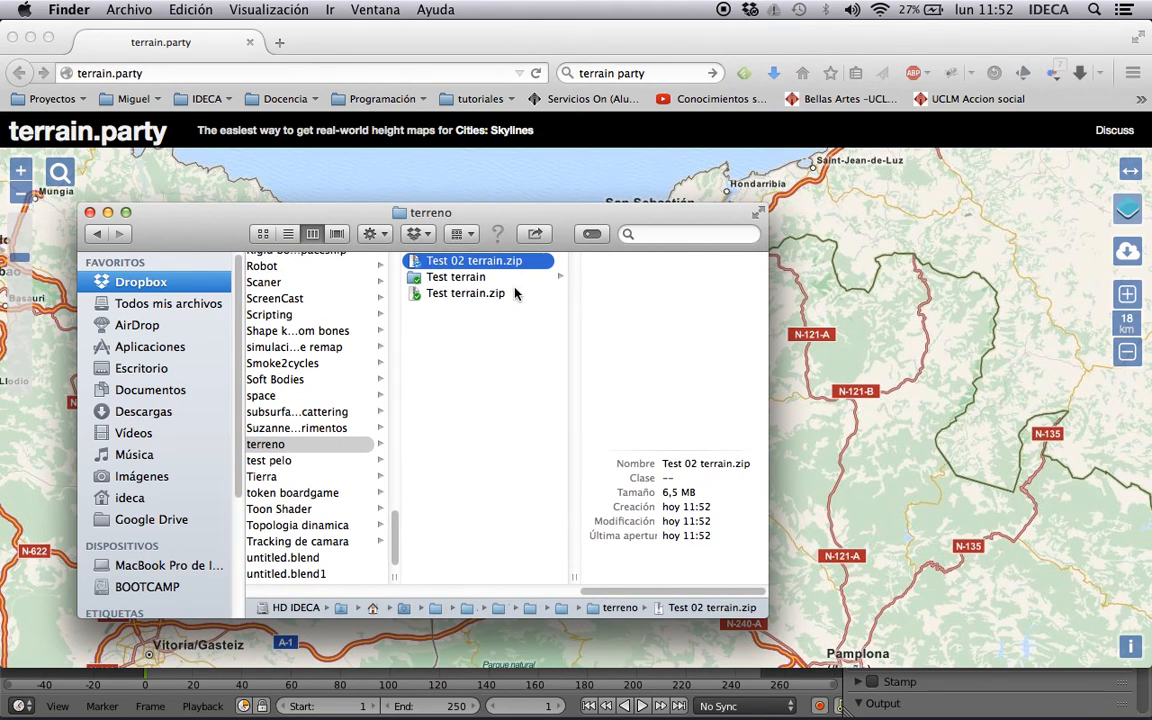
{"action": "left_click", "coordinate": [465, 277]}
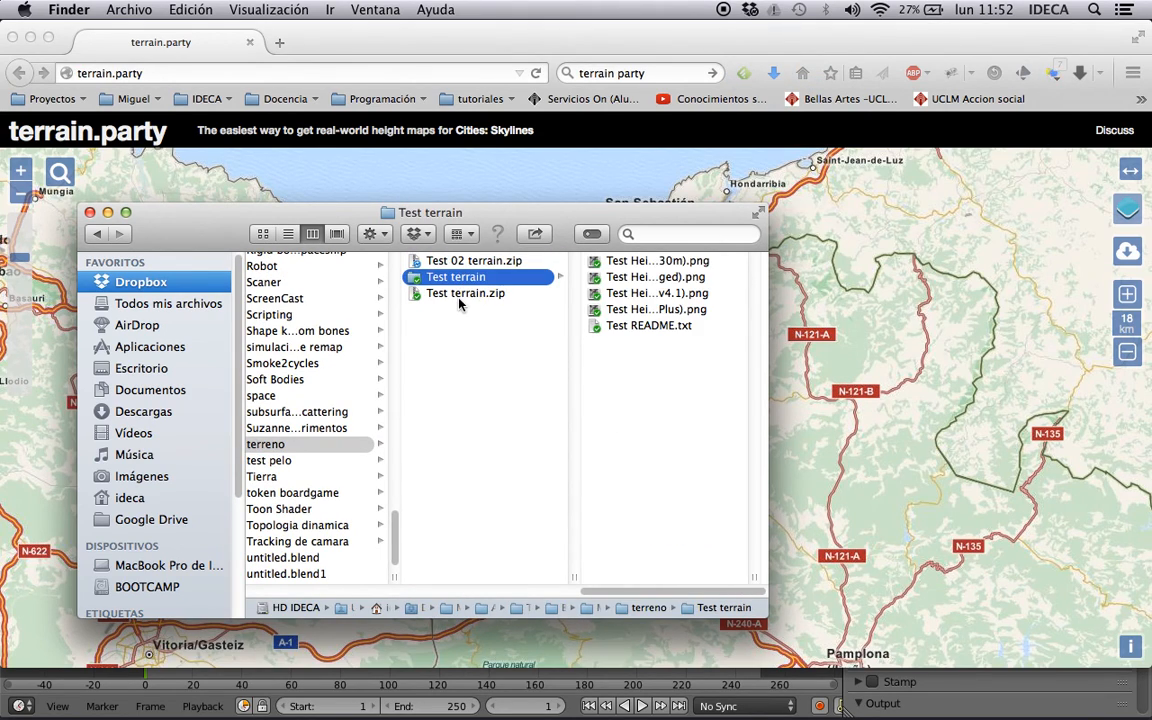
{"action": "left_click", "coordinate": [461, 294]}
{"action": "left_click", "coordinate": [483, 262]}
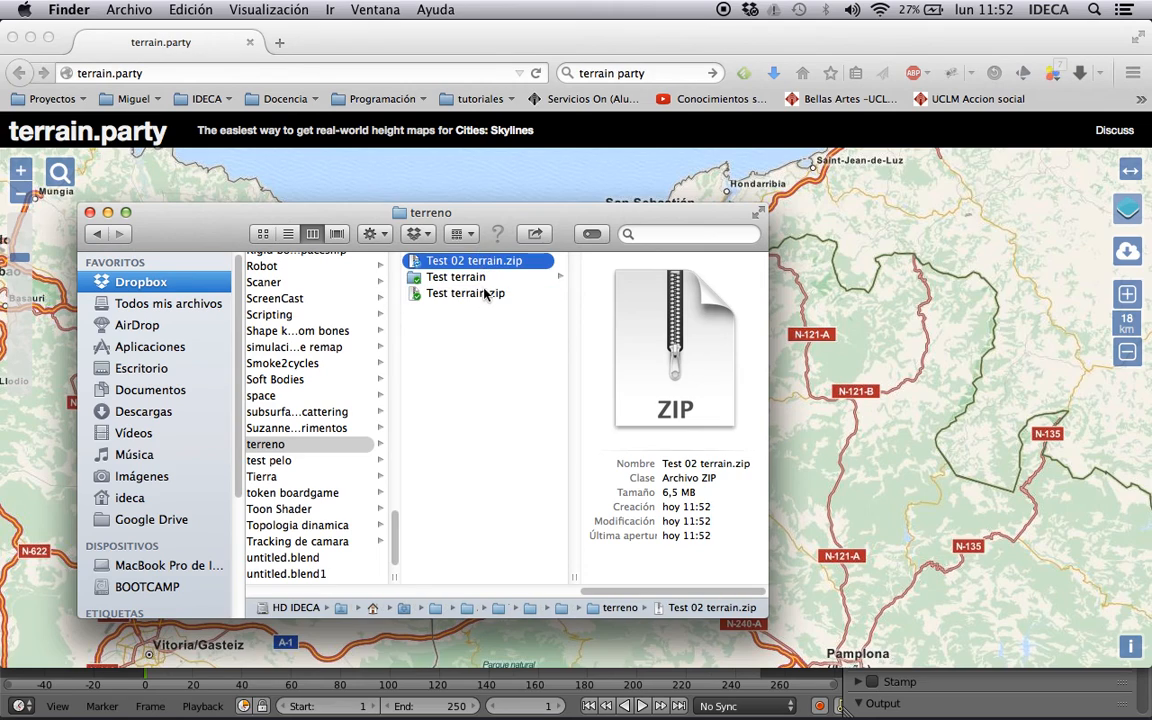
{"action": "left_click", "coordinate": [479, 292]}
{"action": "left_click", "coordinate": [470, 277]}
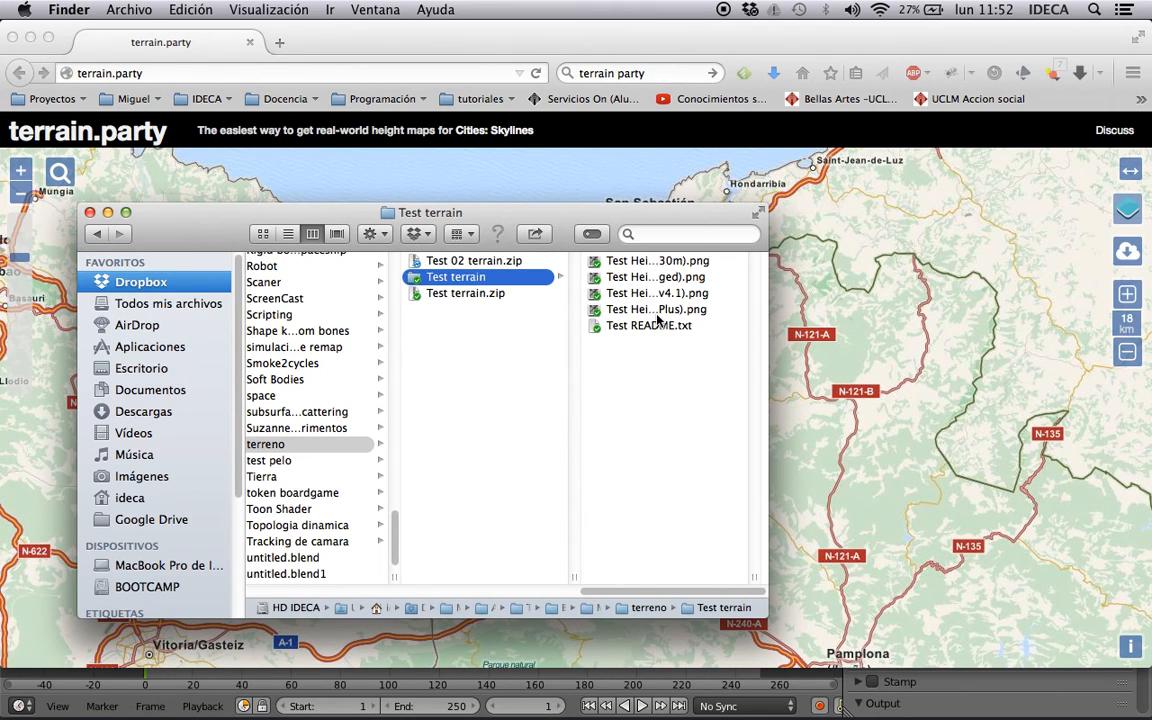
{"action": "left_click", "coordinate": [540, 329]}
{"action": "left_click", "coordinate": [500, 262]}
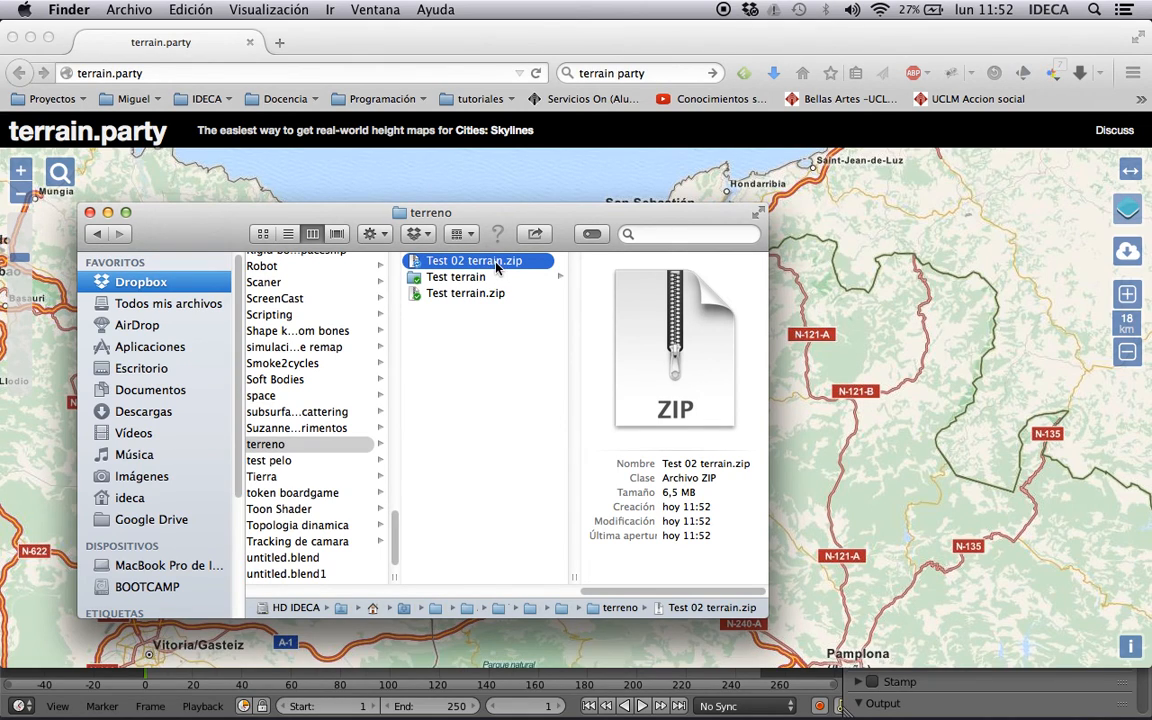
{"action": "double_click", "coordinate": [496, 264]}
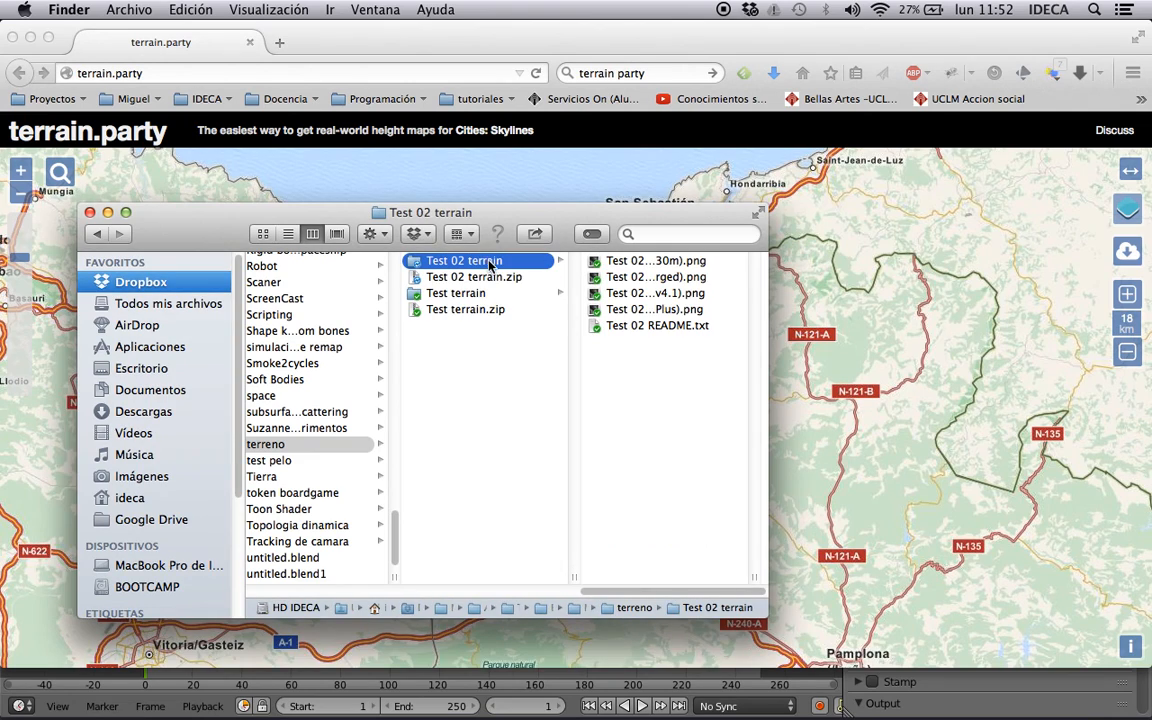
- Preview the Test 02 height map images one after another, comparing the detail of the Merged and SRTM30 Plus versions
{"action": "left_click", "coordinate": [679, 263]}
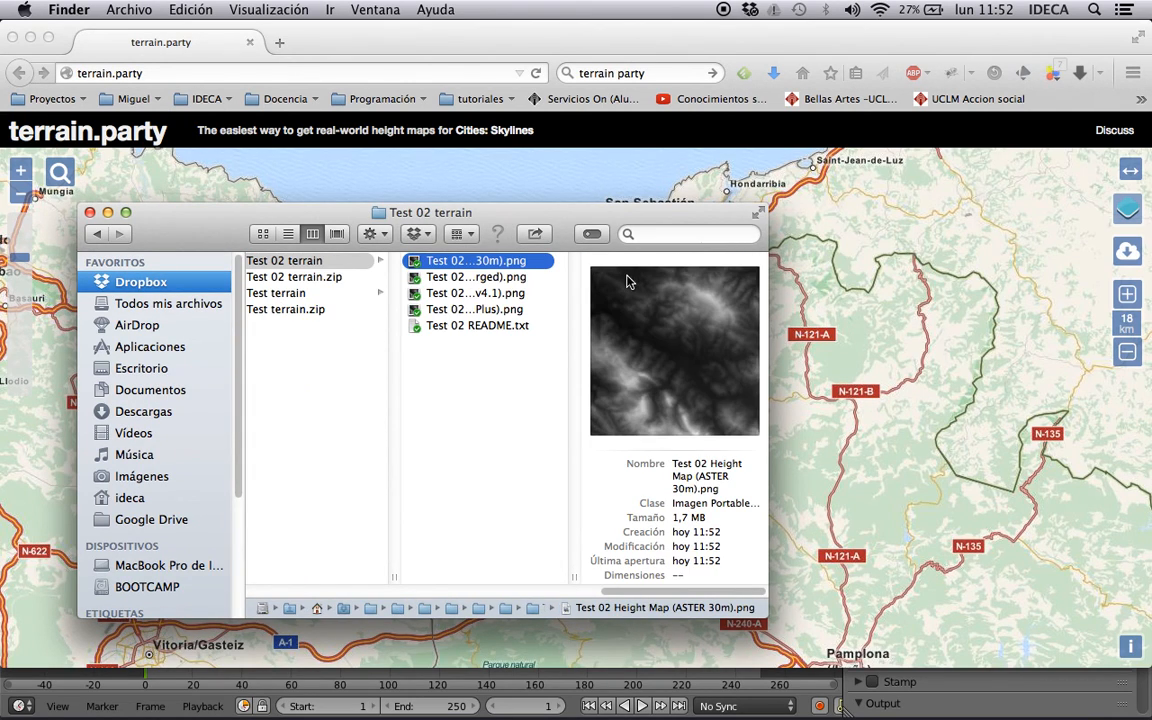
{"action": "key", "text": "space"}
{"action": "key", "text": "Down"}
{"action": "key", "text": "Down"}
{"action": "key", "text": "Down"}
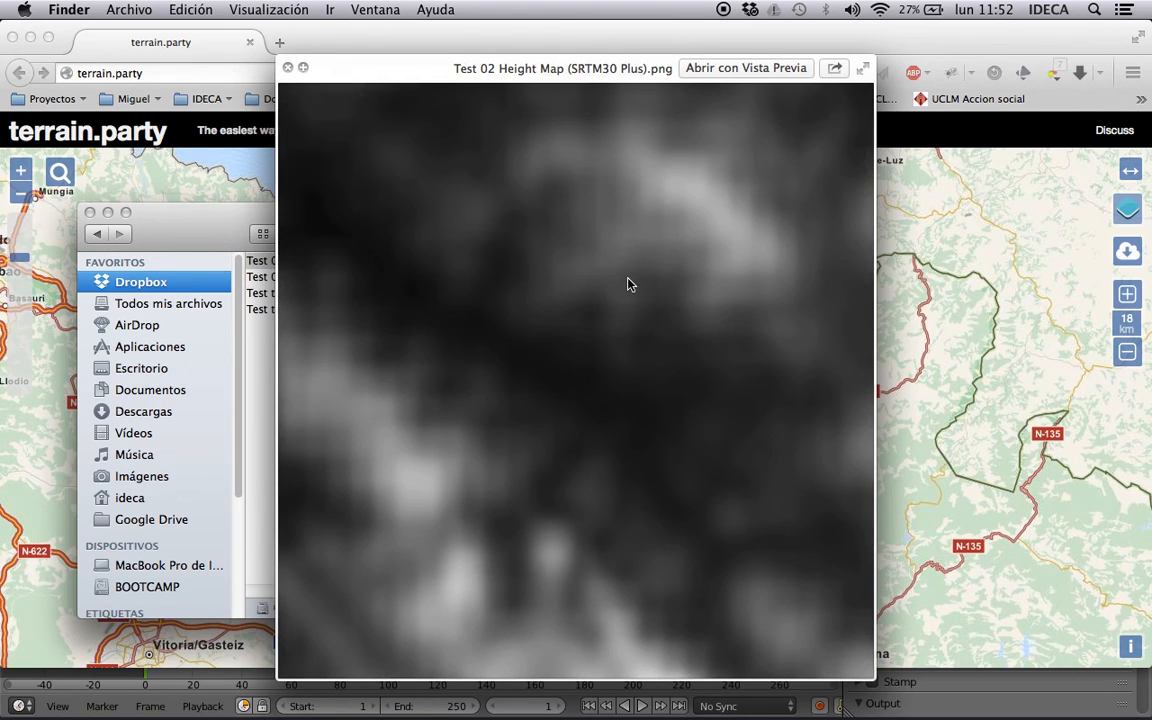
{"action": "key", "text": "Up"}
{"action": "key", "text": "Up"}
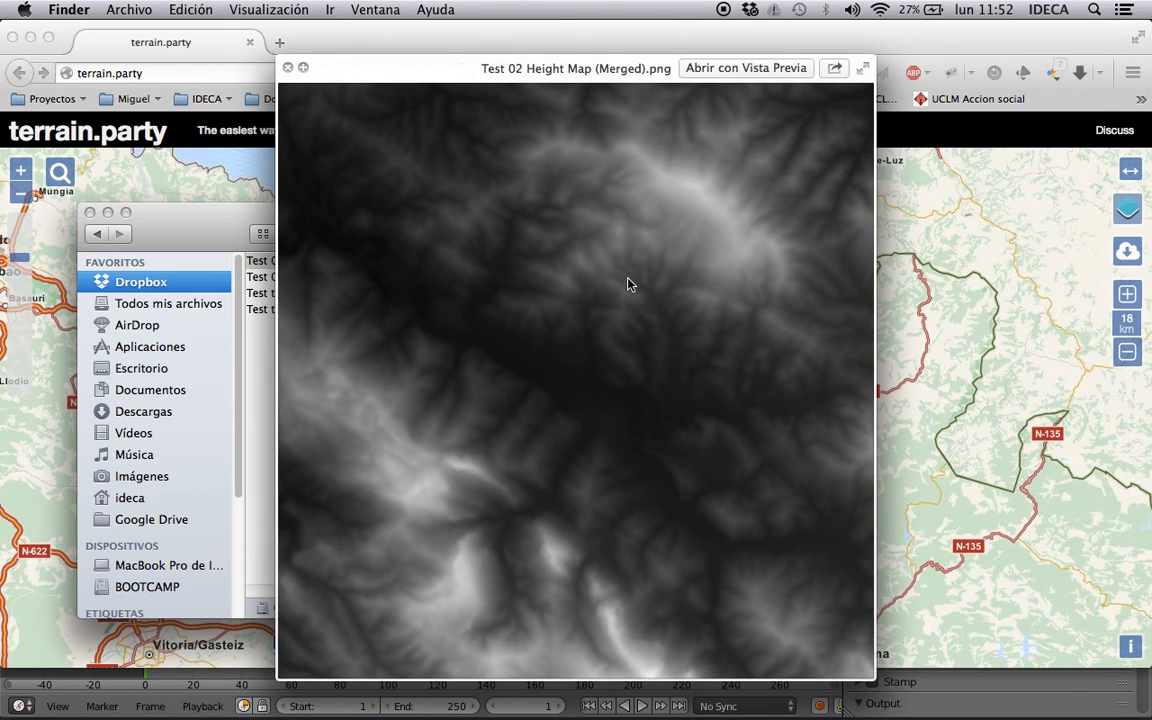
{"action": "key", "text": "Down"}
{"action": "key", "text": "Down"}
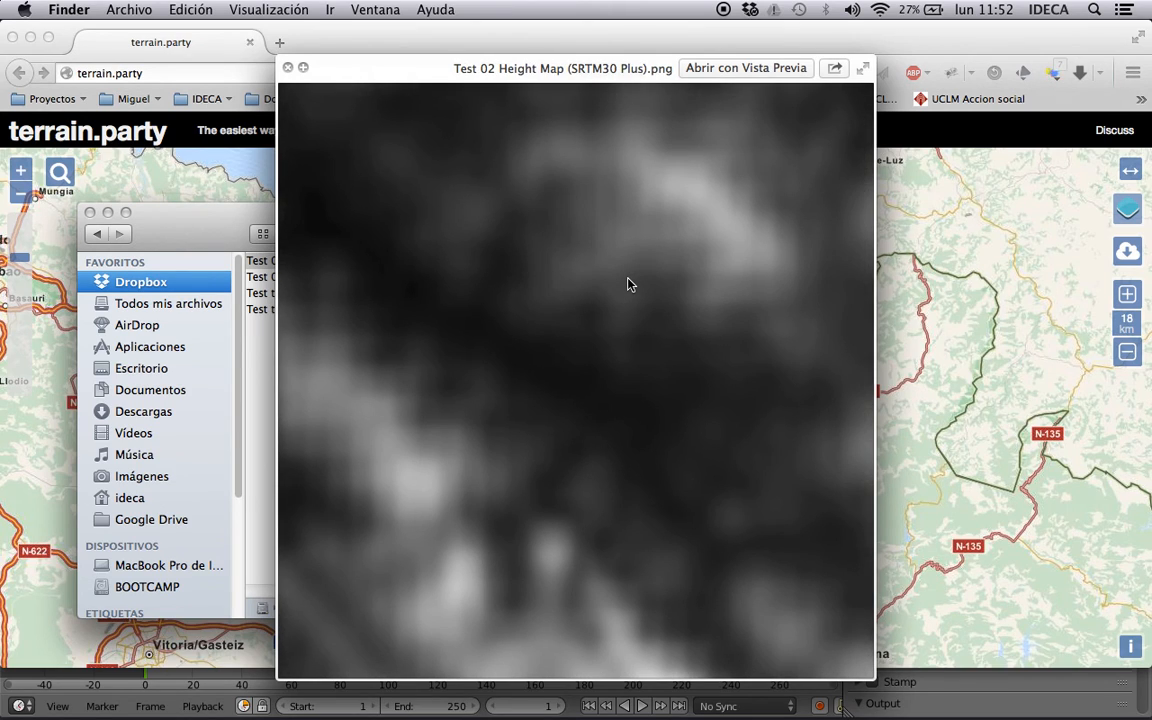
{"action": "key", "text": "Up"}
{"action": "key", "text": "Up"}
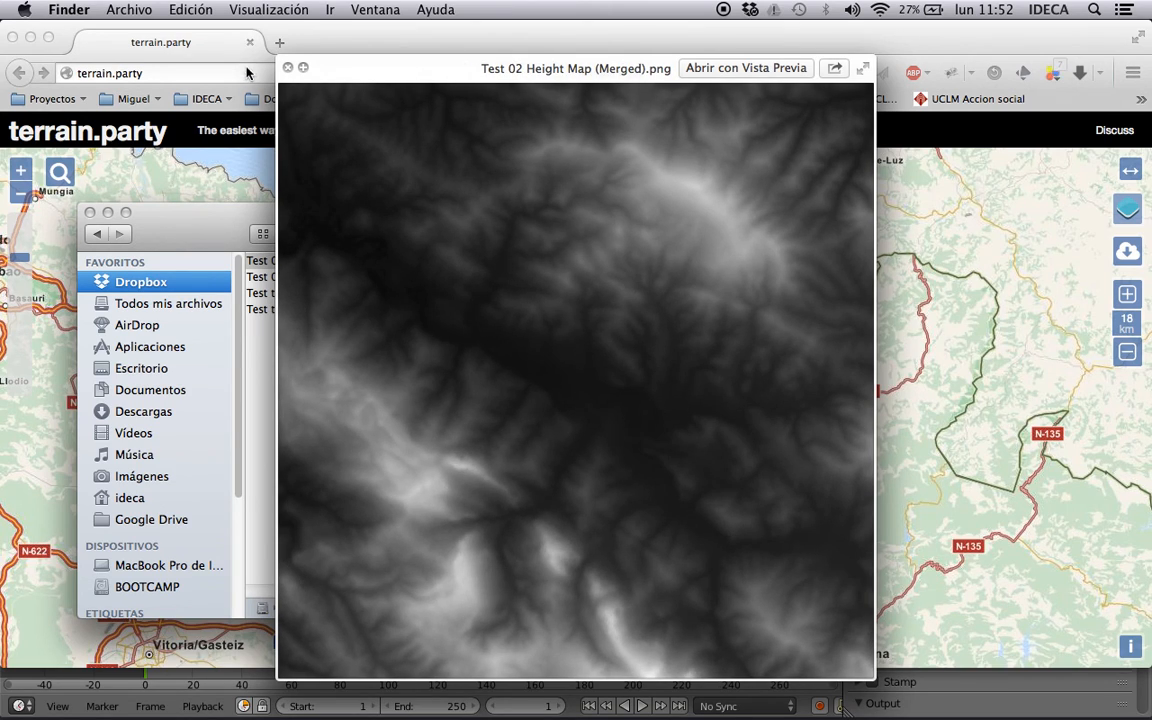
{"action": "left_click", "coordinate": [287, 67]}
{"action": "left_click_drag", "start_coordinate": [577, 576], "coordinate": [695, 576]}
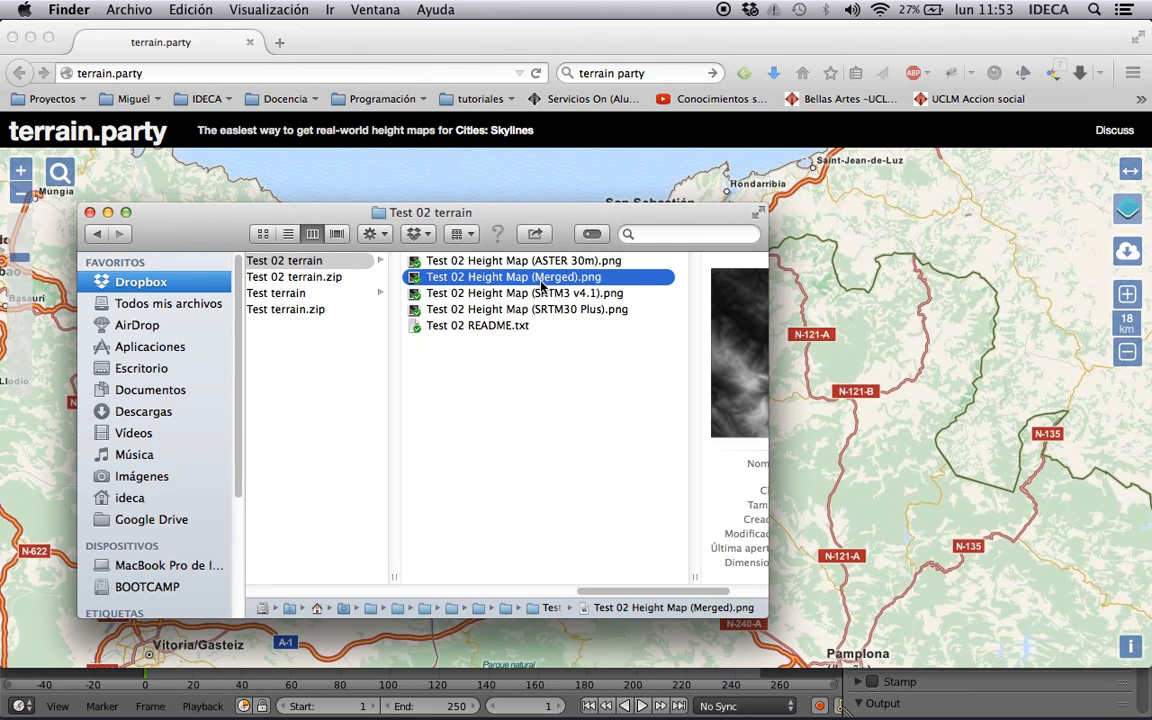
{"action": "left_click_drag", "start_coordinate": [695, 577], "coordinate": [604, 578]}
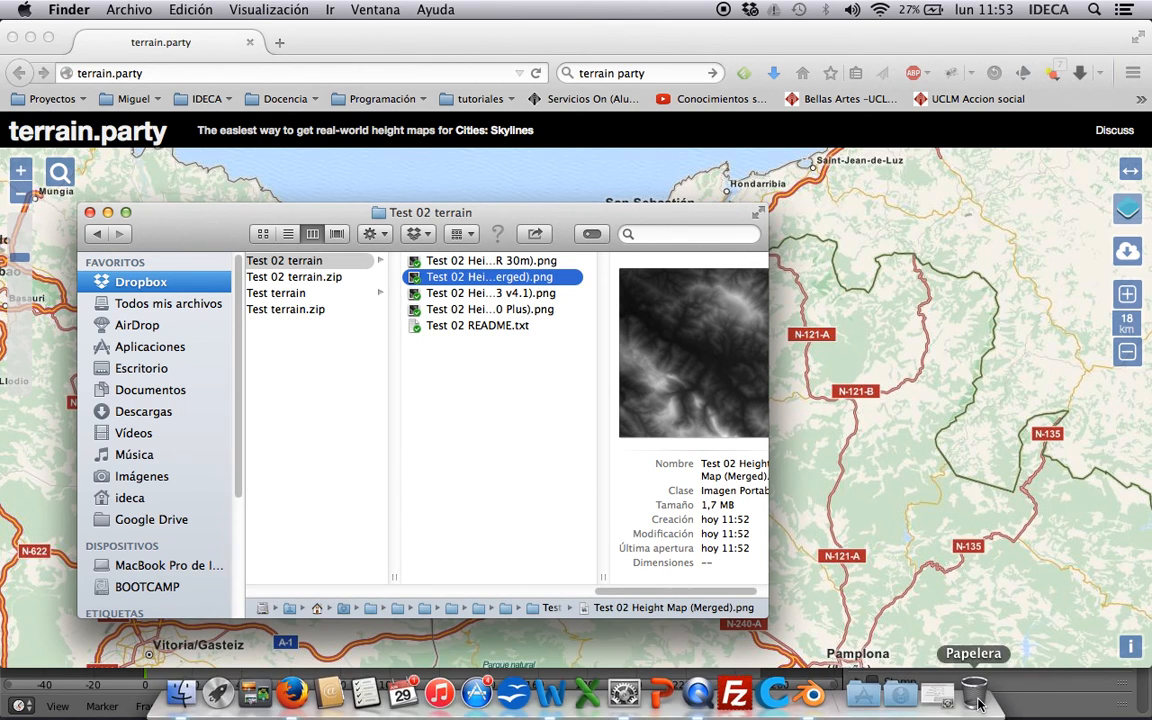
- Switch to Blender and add a Displace modifier with a new texture to the plane
{"action": "left_click", "coordinate": [1103, 697]}
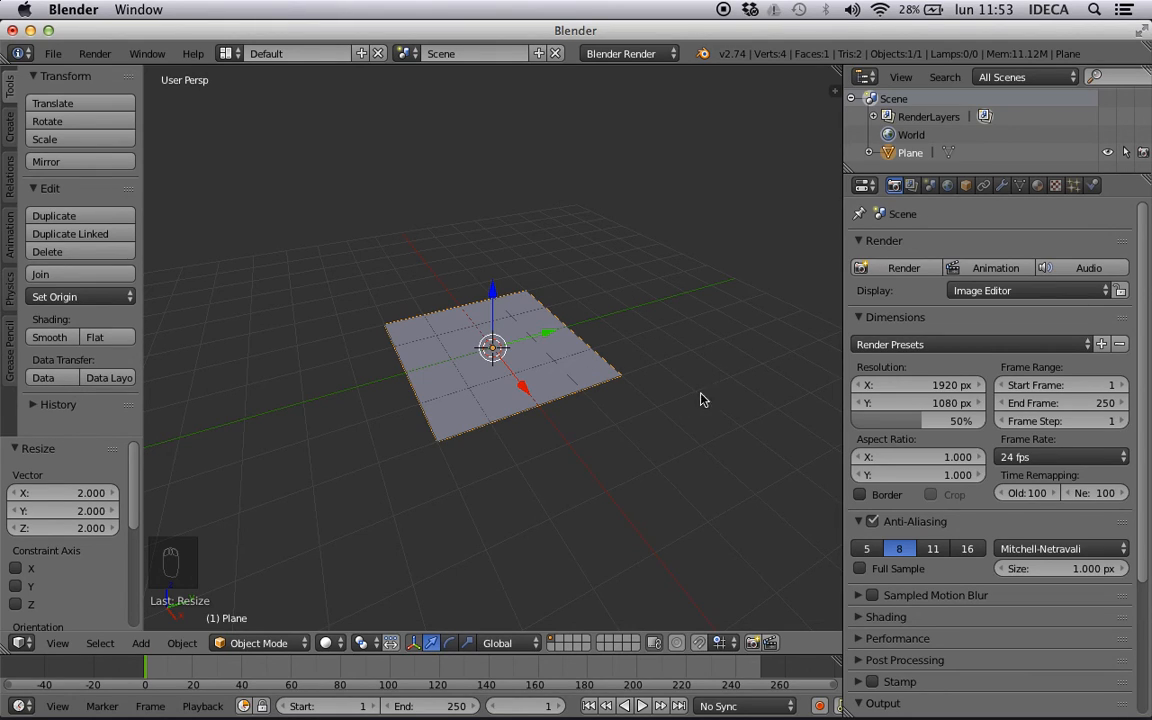
{"action": "left_click", "coordinate": [1002, 186]}
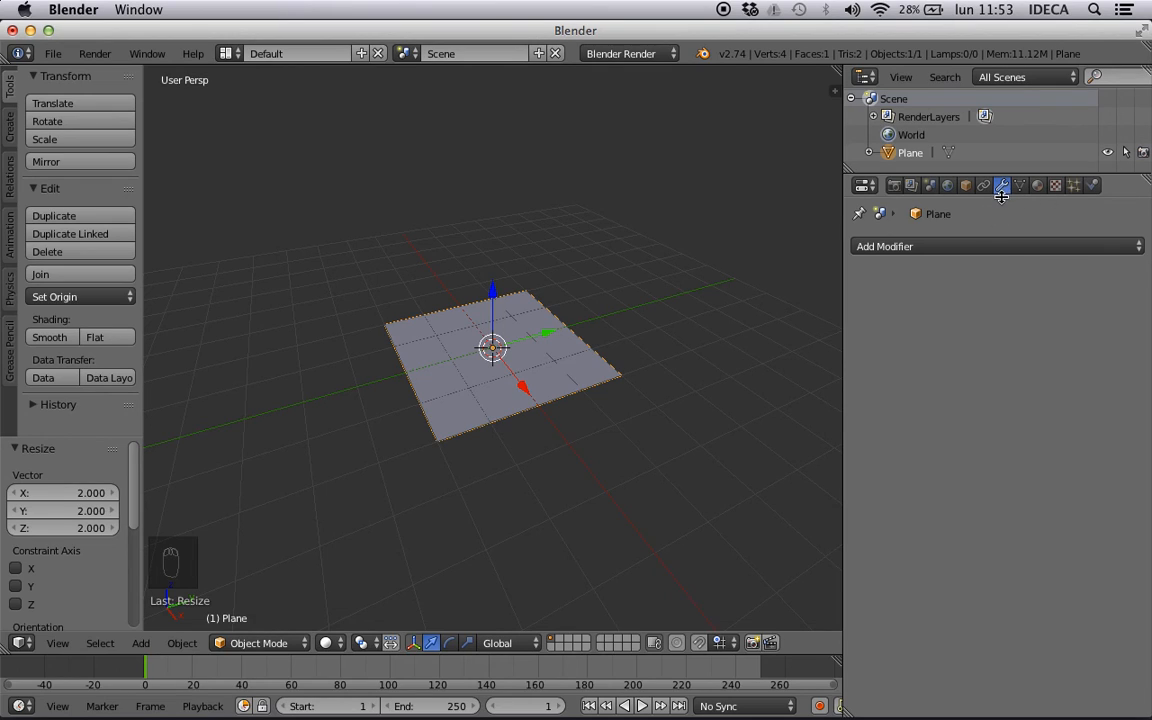
{"action": "left_click", "coordinate": [980, 246]}
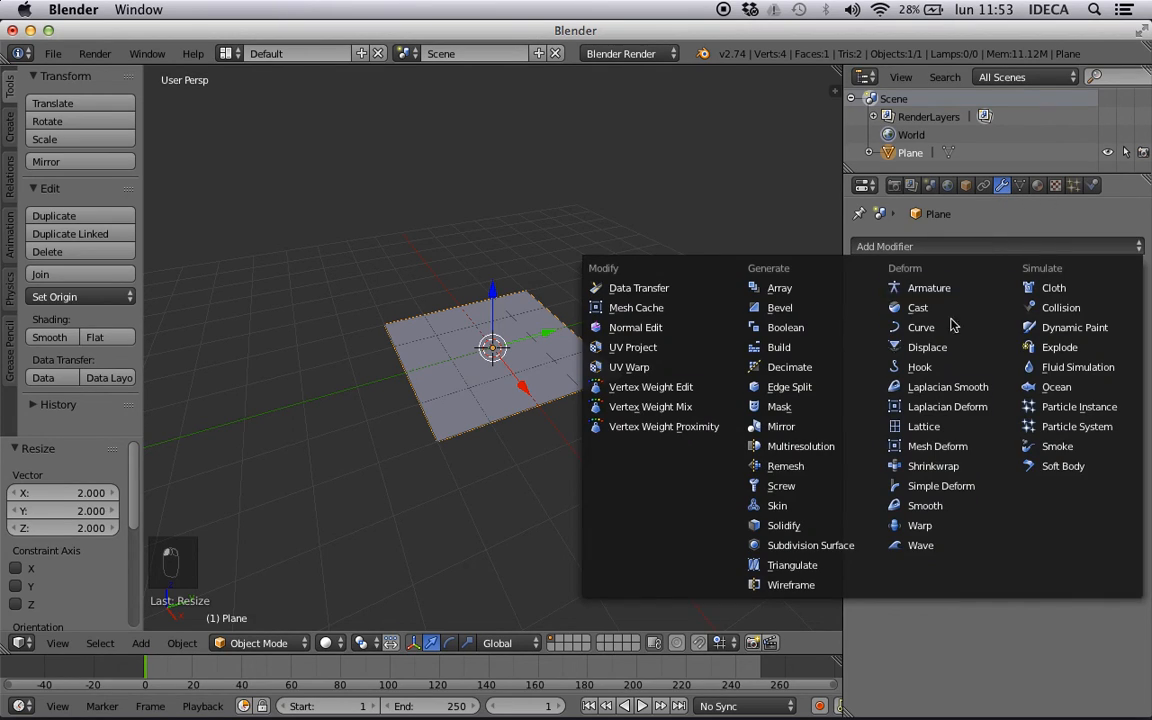
{"action": "left_click", "coordinate": [950, 347]}
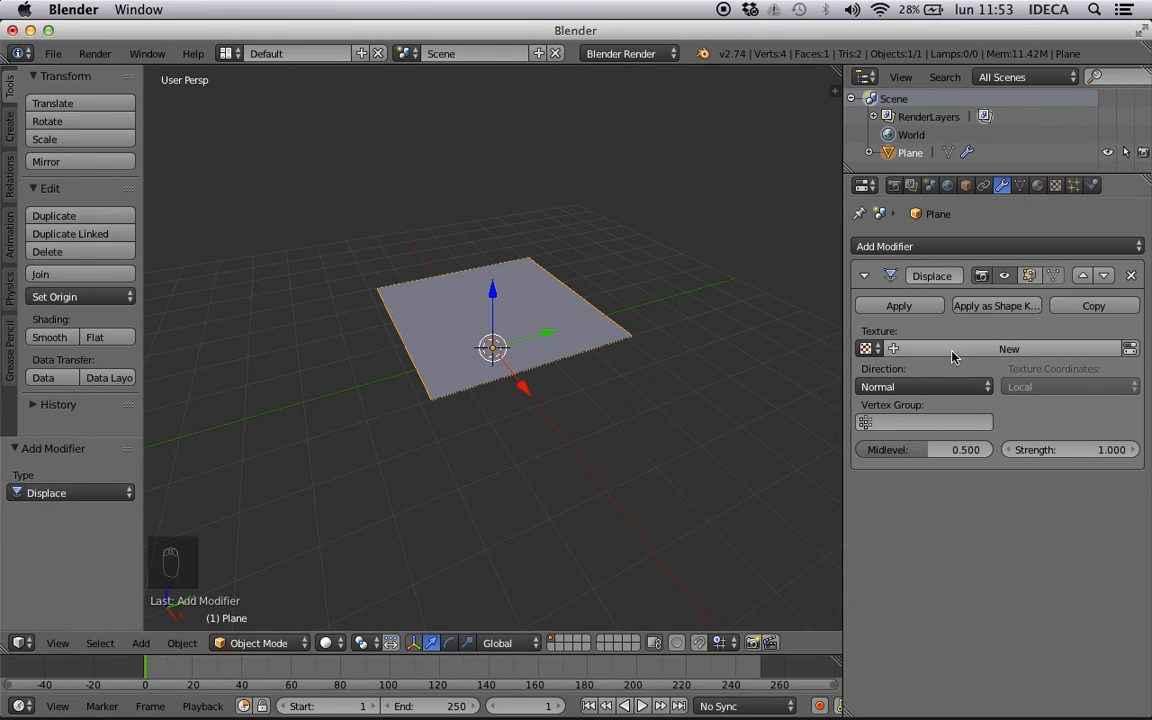
{"action": "left_click", "coordinate": [959, 348]}
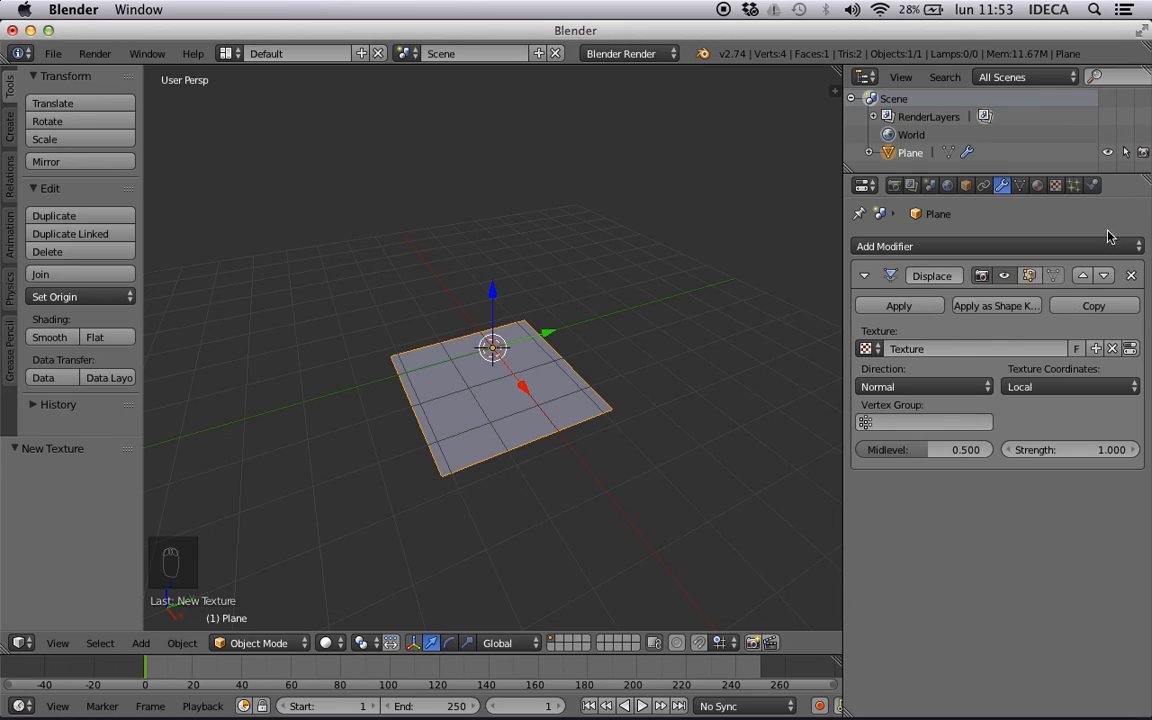
- Load Test 02 Height Map (Merged).png from the Test 02 terrain folder as the displacement texture's image
{"action": "left_click", "coordinate": [1055, 188]}
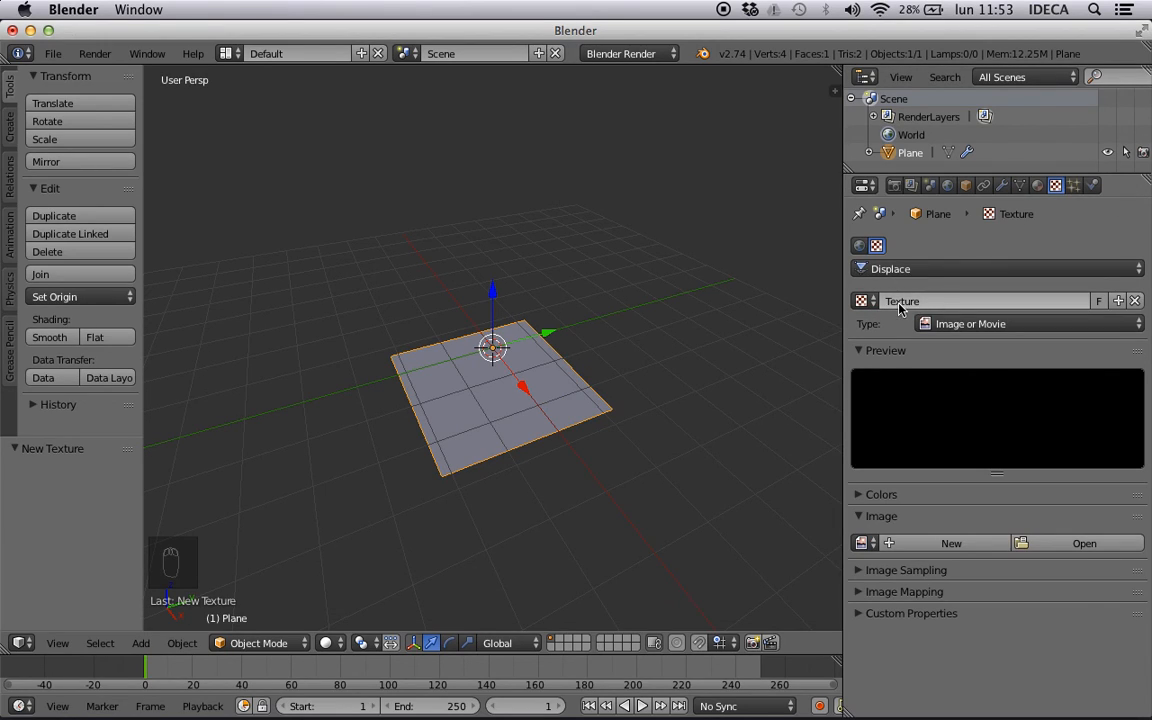
{"action": "left_click", "coordinate": [1038, 541]}
{"action": "scroll", "coordinate": [85, 300], "scroll_direction": "down", "scroll_amount": 4}
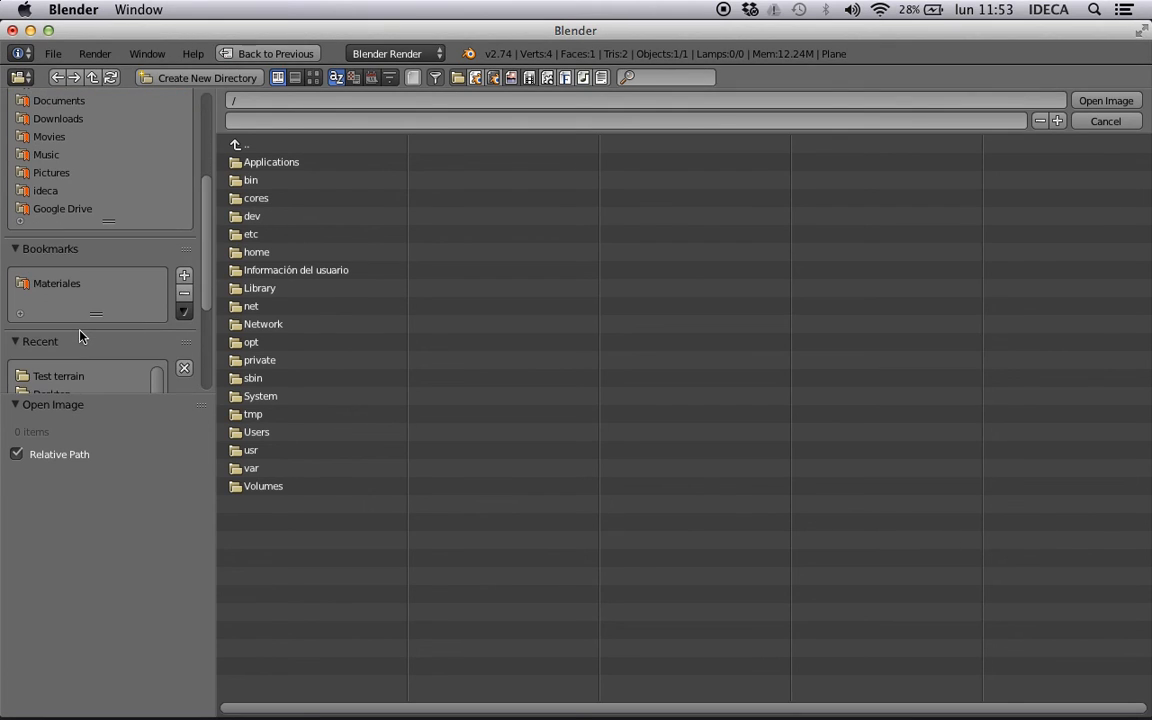
{"action": "left_click", "coordinate": [57, 284]}
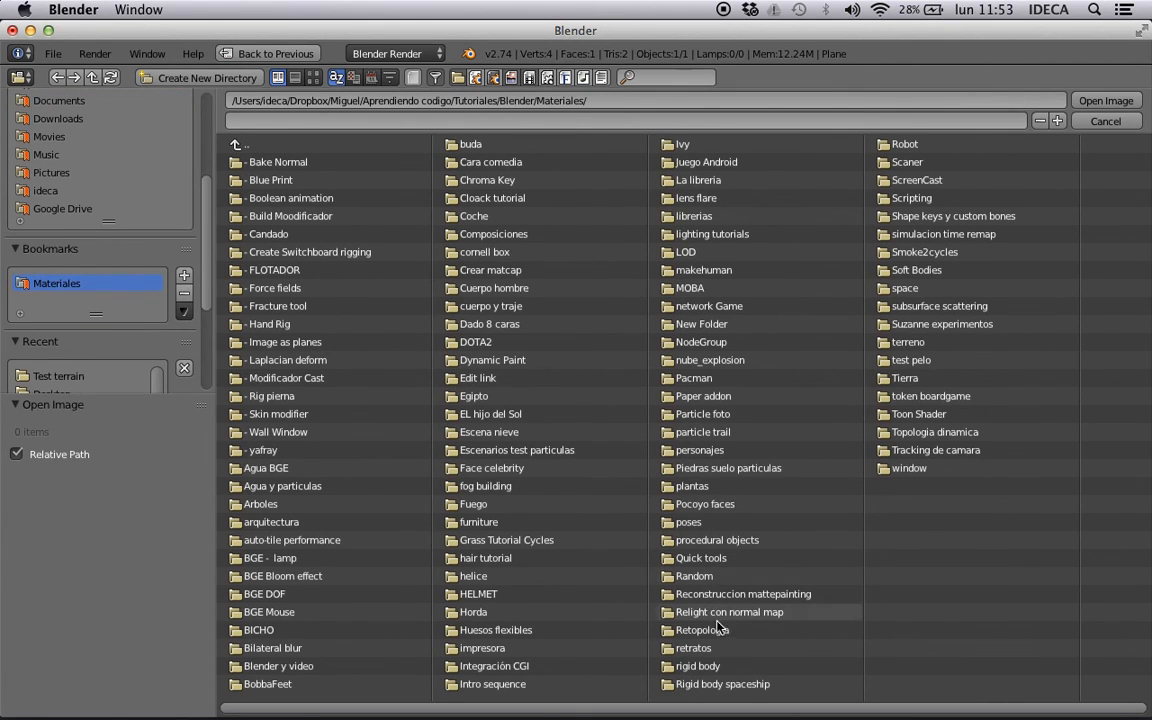
{"action": "left_click", "coordinate": [905, 342]}
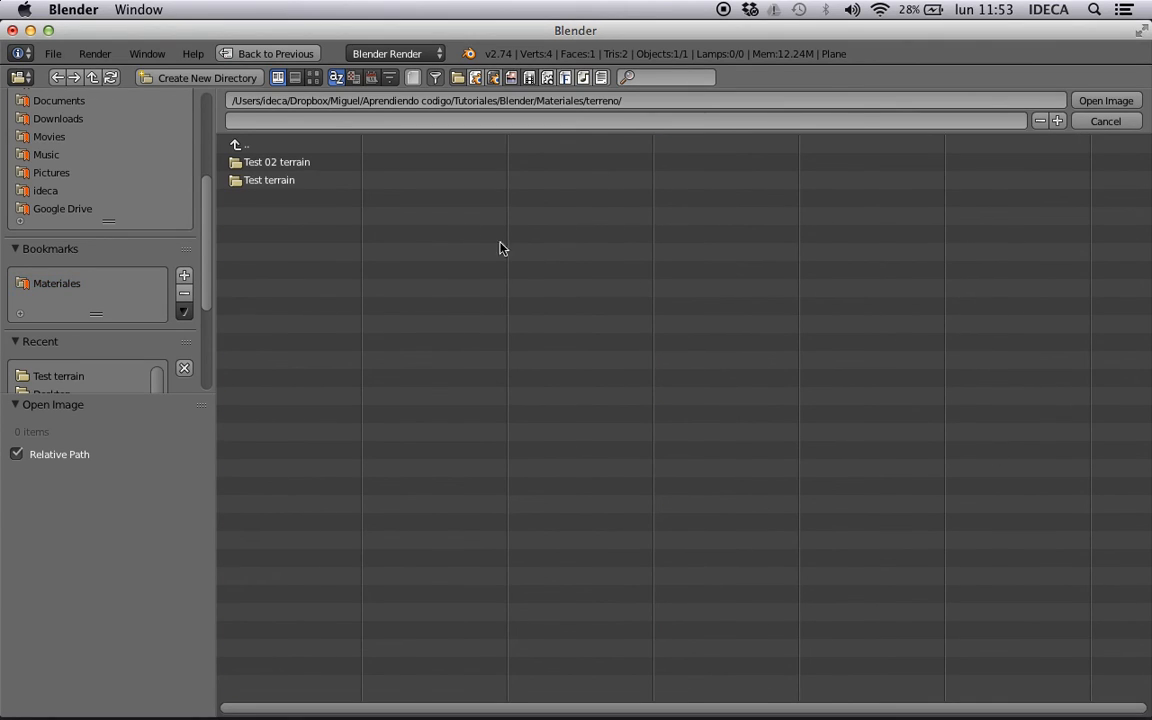
{"action": "left_click", "coordinate": [281, 167]}
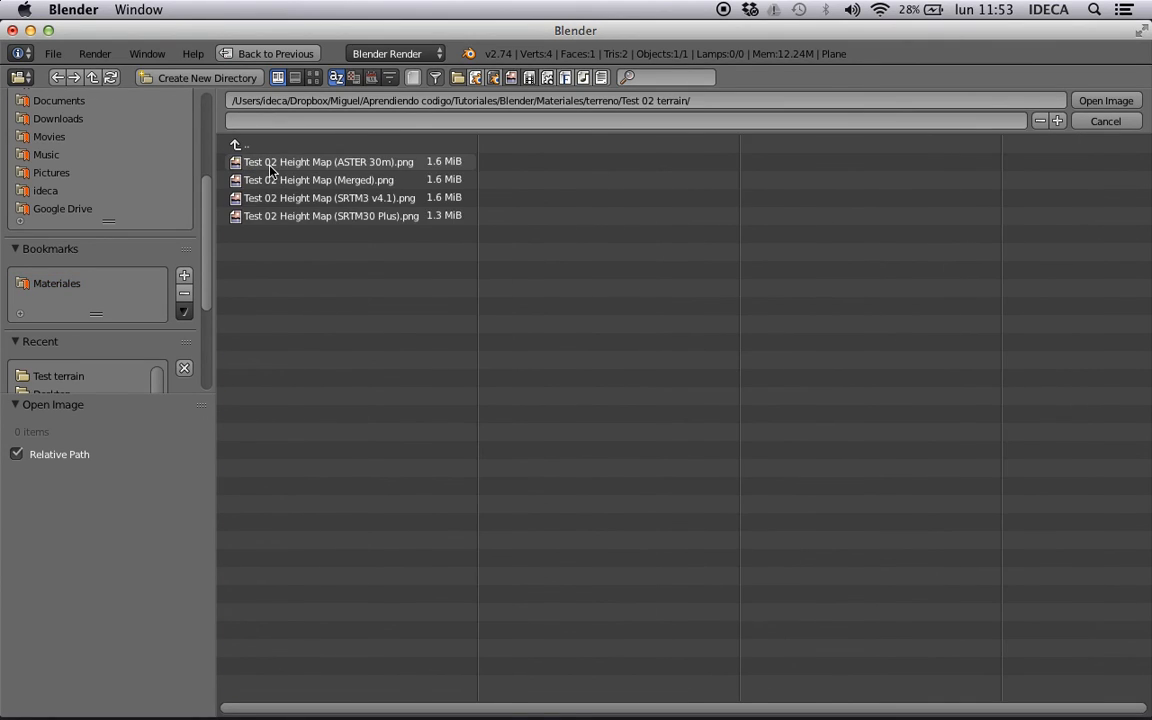
{"action": "left_click", "coordinate": [316, 79]}
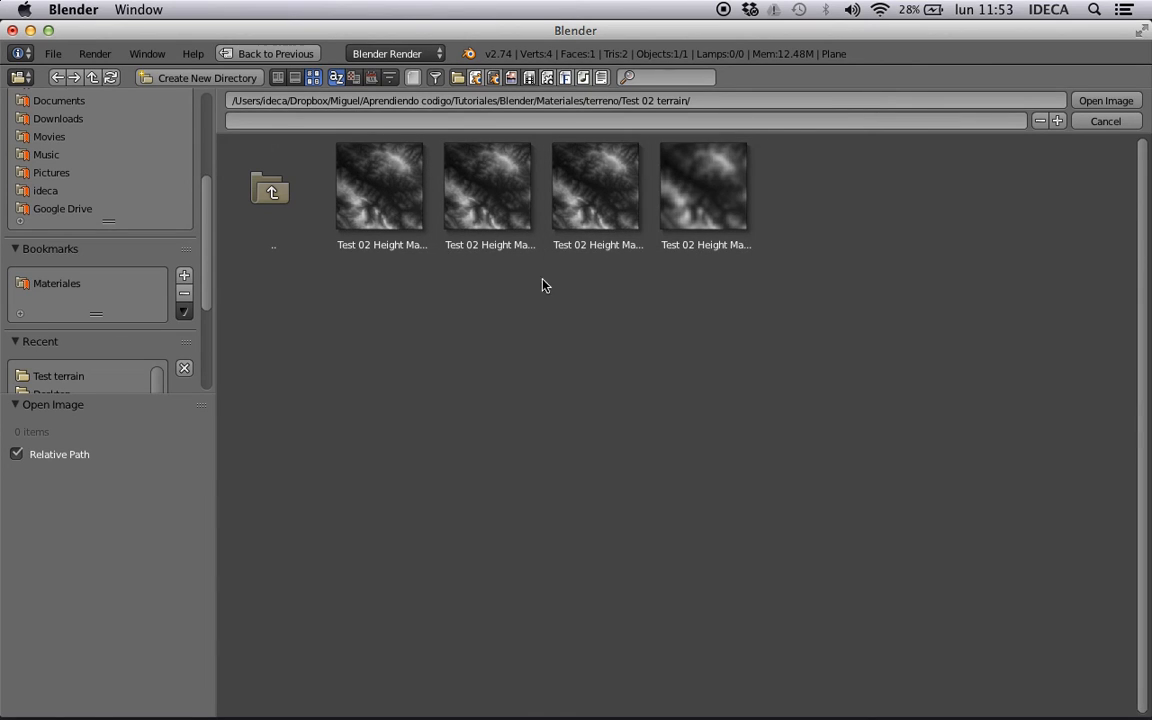
{"action": "left_click", "coordinate": [502, 207]}
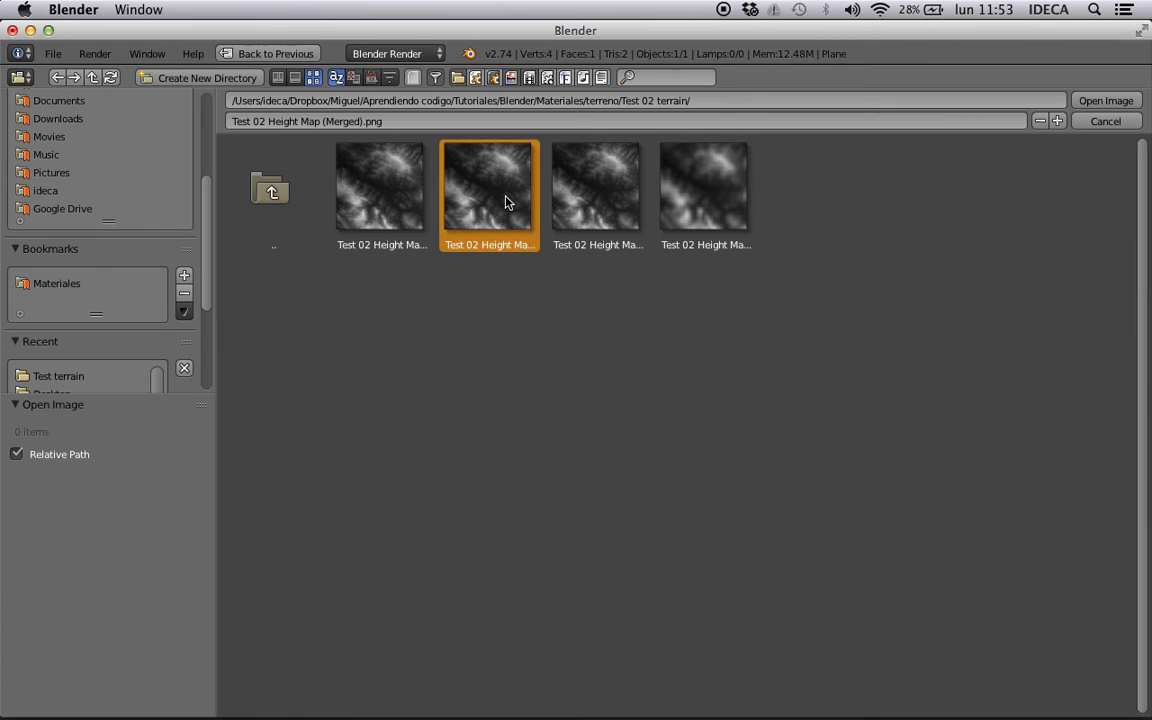
{"action": "left_click", "coordinate": [1105, 101]}
- Examine the plane's mesh subdivision in Edit Mode, show its modifier settings, and return to Object Mode
{"action": "middle_click_drag", "start_coordinate": [630, 438], "coordinate": [552, 347]}
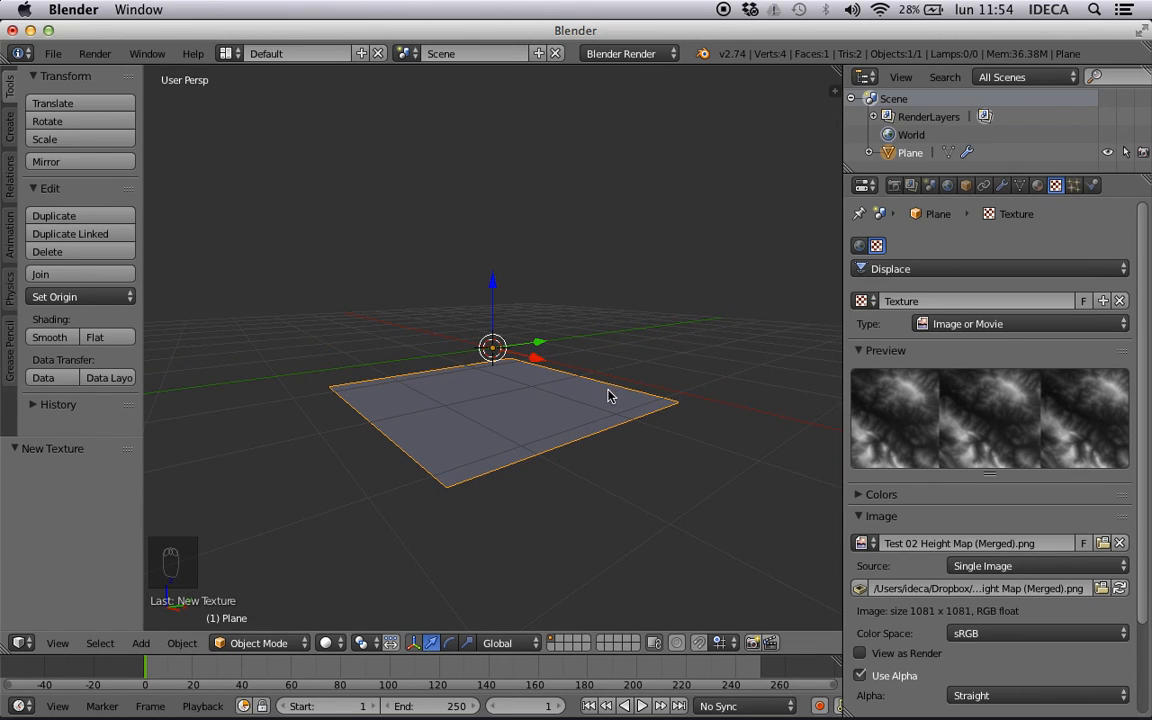
{"action": "middle_click_drag", "start_coordinate": [609, 393], "coordinate": [566, 432]}
{"action": "key", "text": "Tab"}
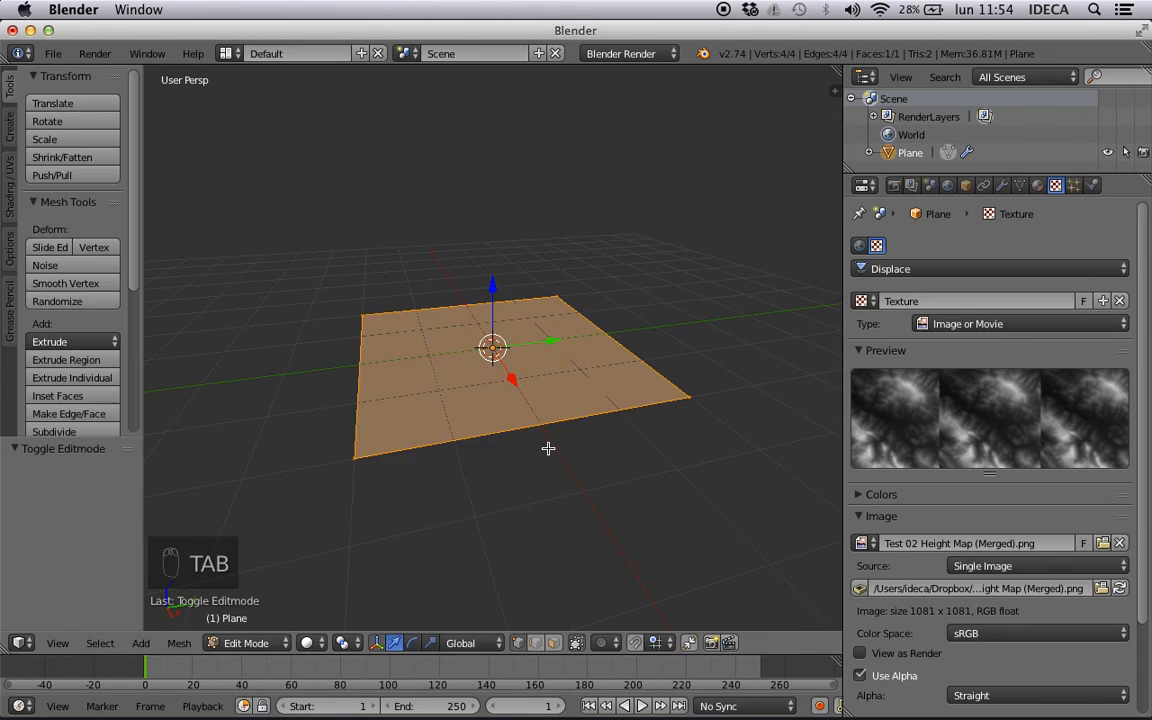
{"action": "middle_click_drag", "start_coordinate": [524, 443], "coordinate": [470, 472]}
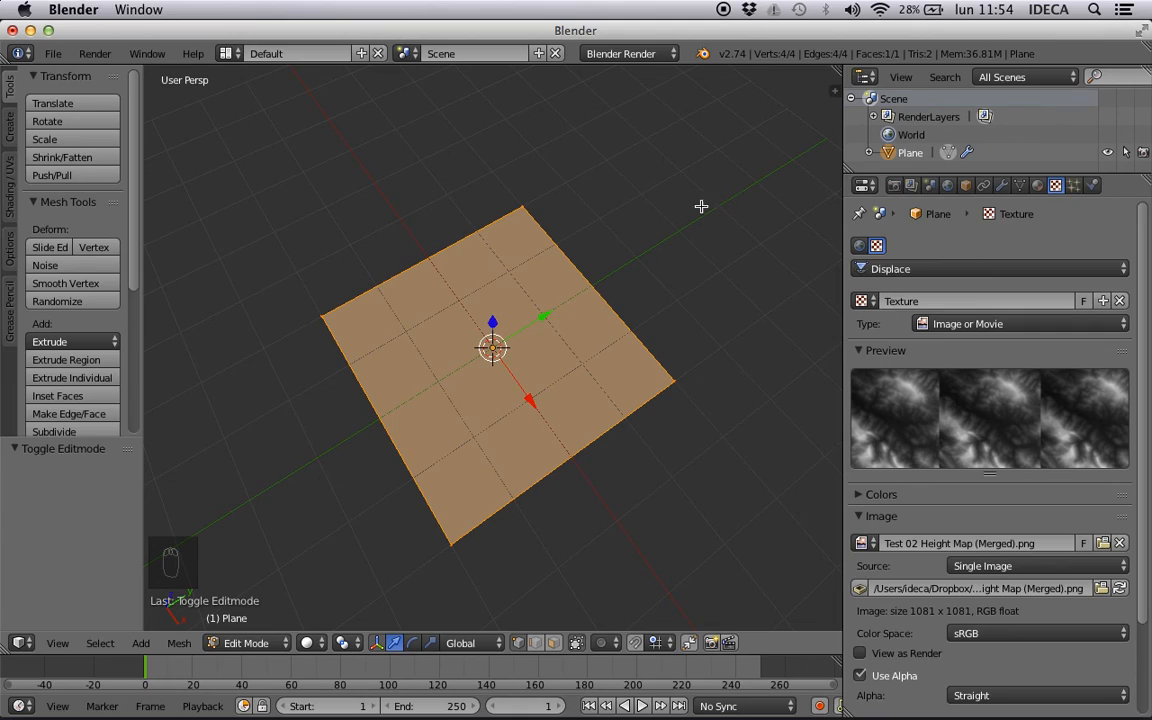
{"action": "left_click", "coordinate": [1002, 185]}
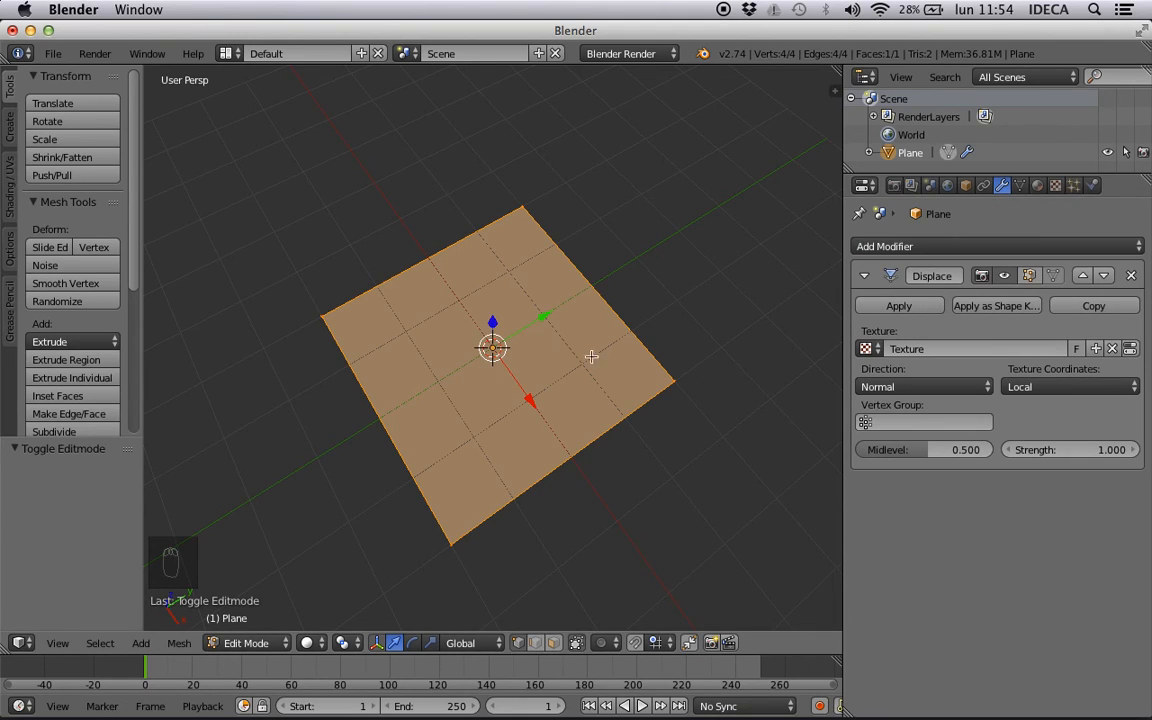
{"action": "key", "text": "Tab"}
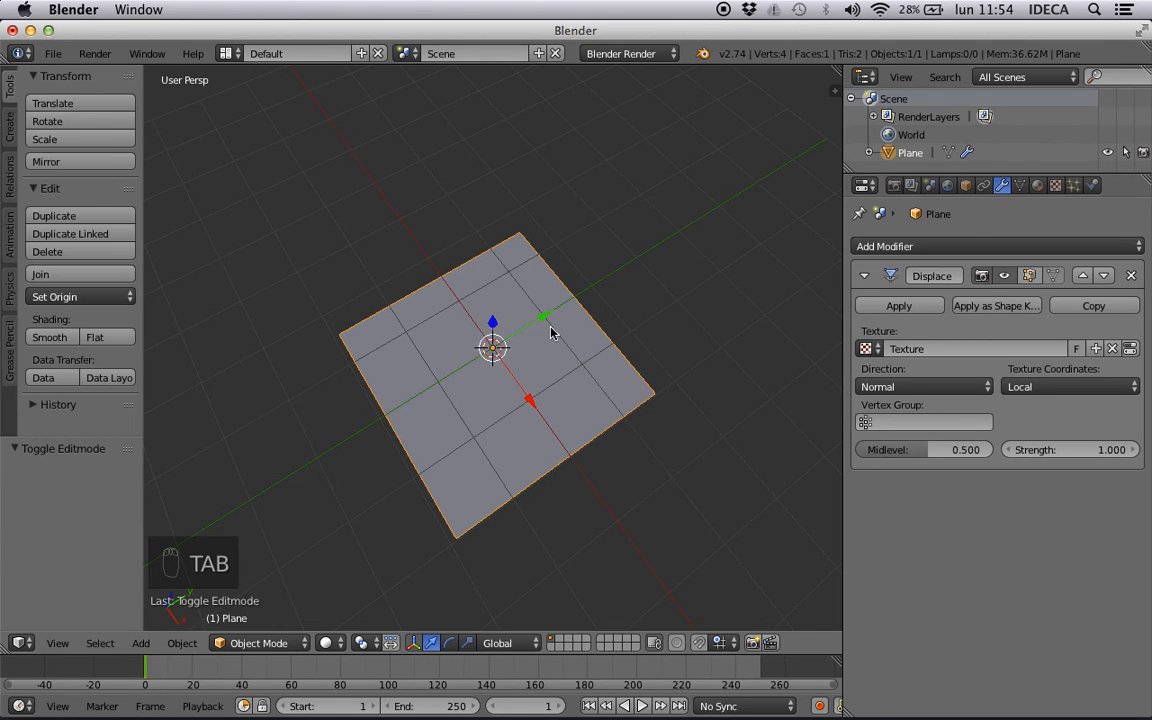
- Add a Subdivision Surface modifier of type Simple to the plane and place it above the Displace modifier
{"action": "middle_click_drag", "start_coordinate": [607, 350], "coordinate": [573, 239]}
{"action": "left_click", "coordinate": [1057, 248]}
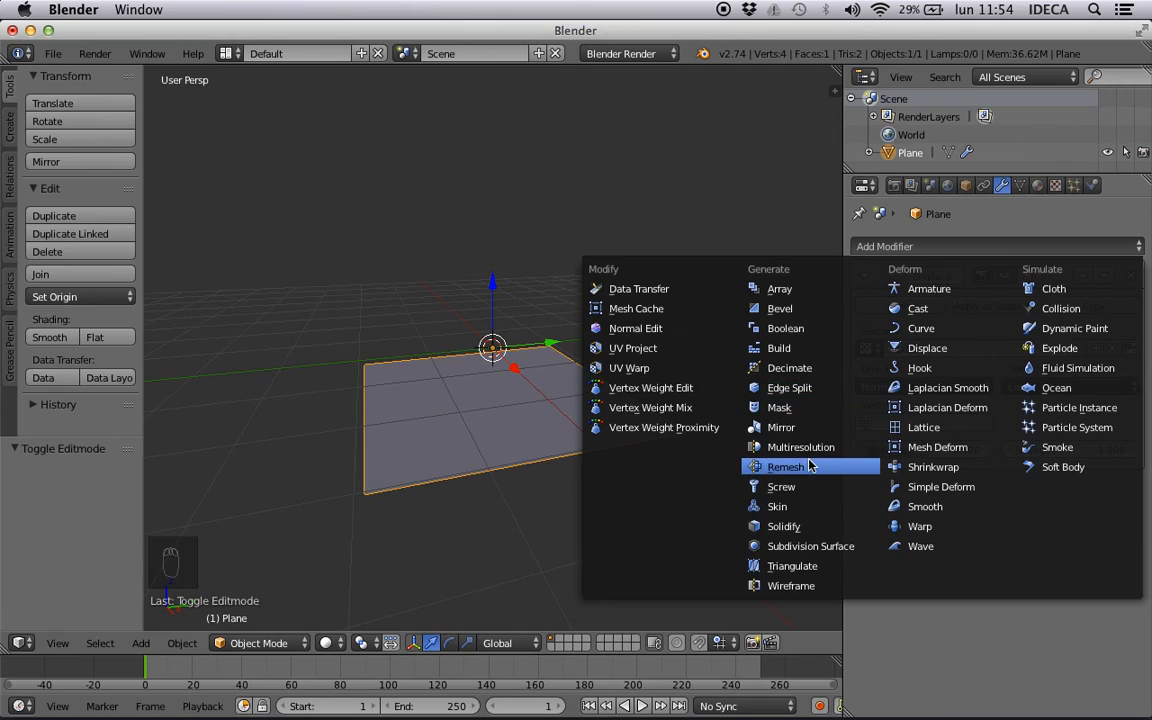
{"action": "left_click", "coordinate": [812, 546]}
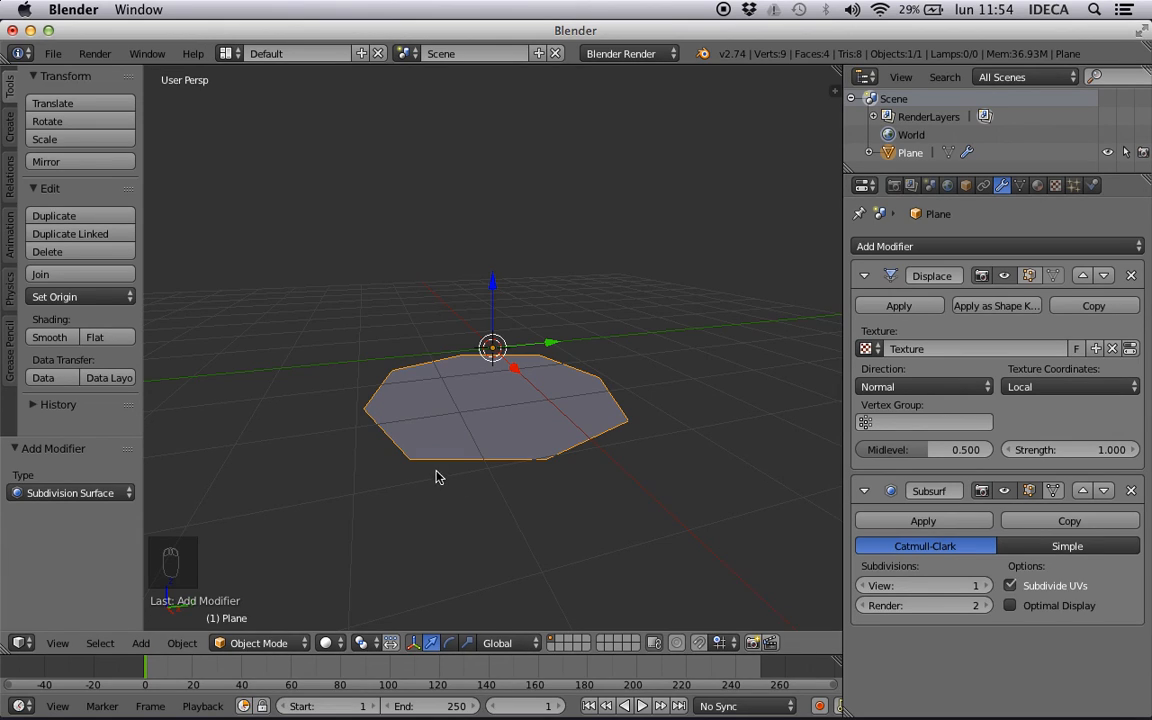
{"action": "left_click", "coordinate": [1090, 546]}
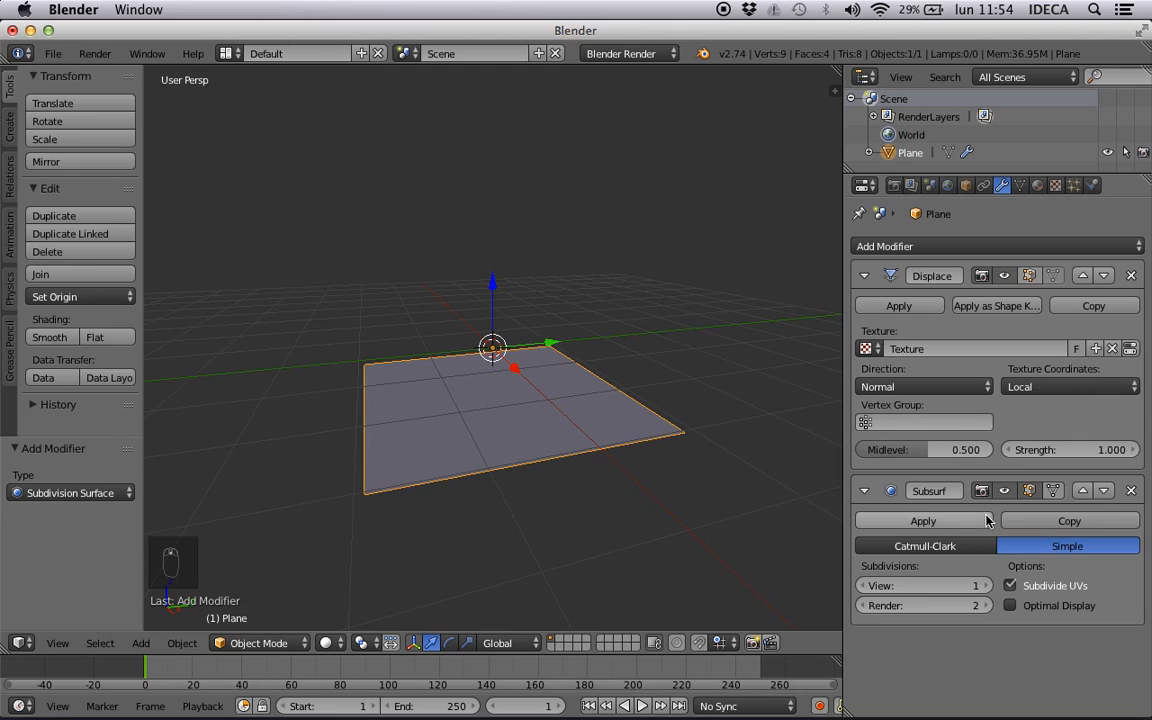
{"action": "left_click", "coordinate": [1082, 492]}
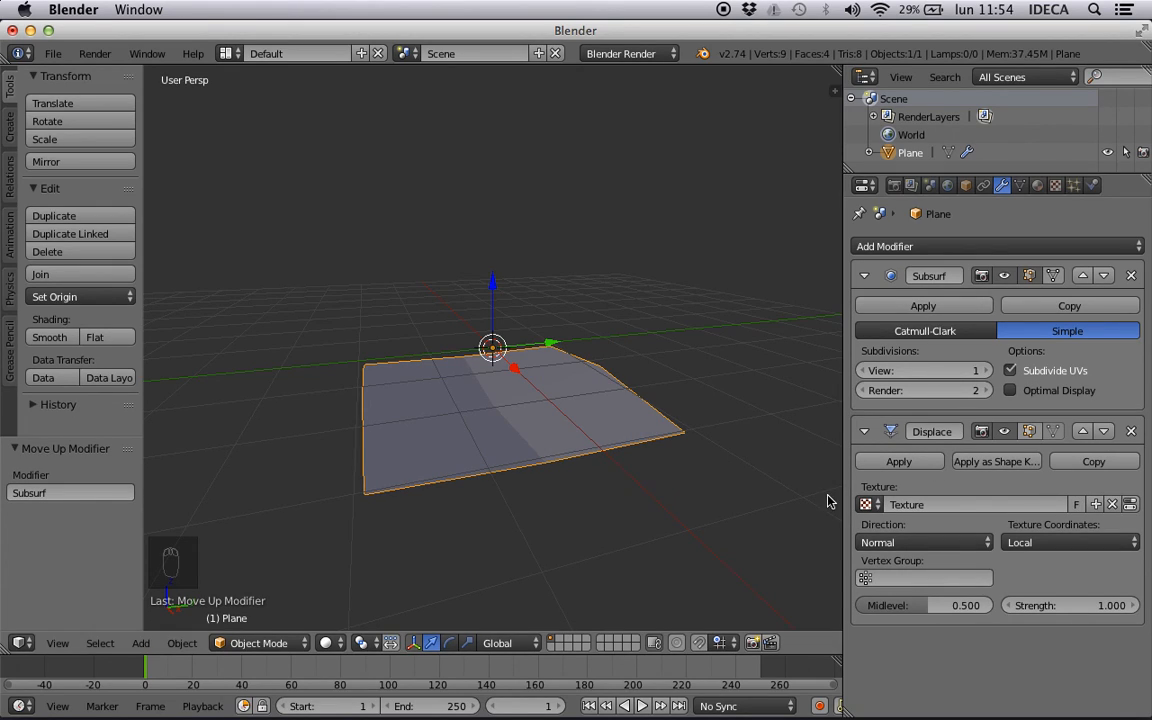
- Raise the viewport subdivisions of the plane's Subdivision Surface modifier to 6
{"action": "scroll", "coordinate": [468, 412], "scroll_direction": "up", "scroll_amount": 4}
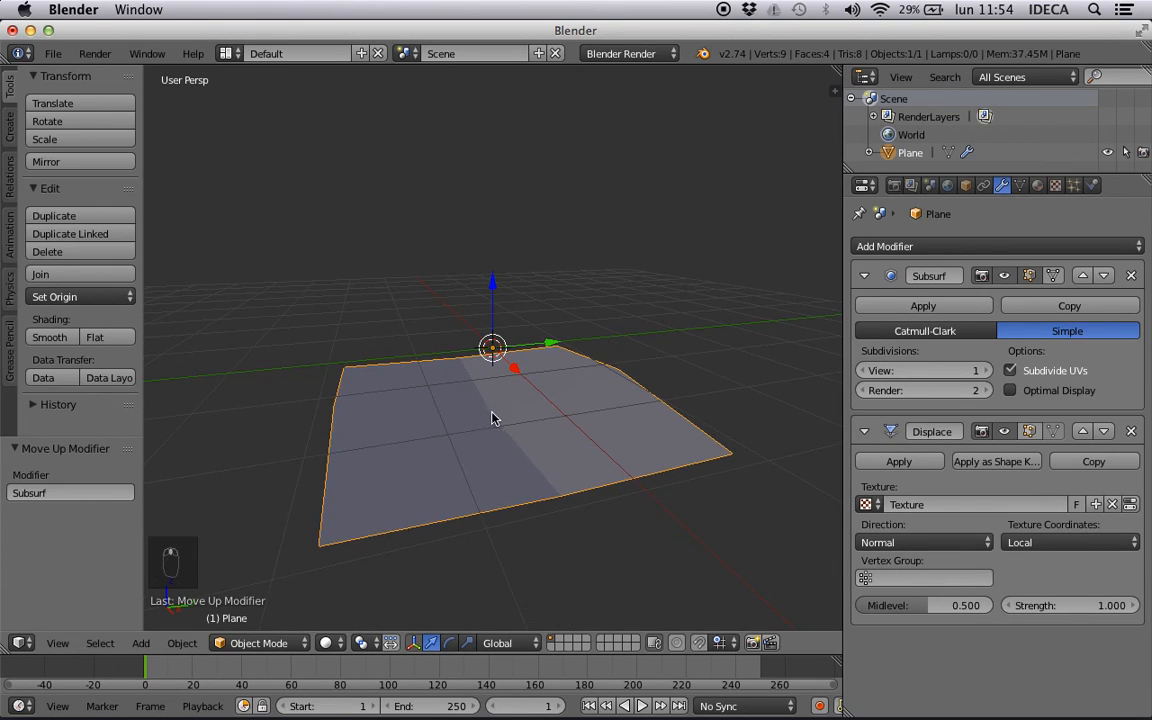
{"action": "middle_click_drag", "start_coordinate": [506, 430], "coordinate": [493, 378]}
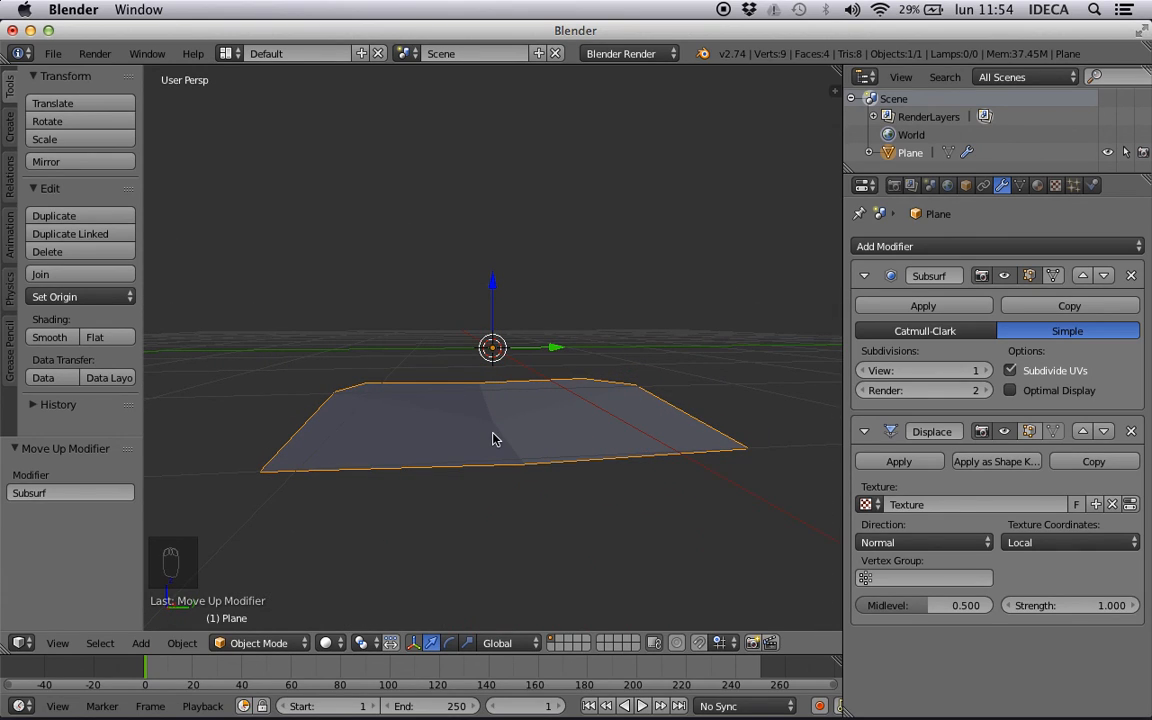
{"action": "middle_click_drag", "start_coordinate": [470, 439], "coordinate": [580, 460]}
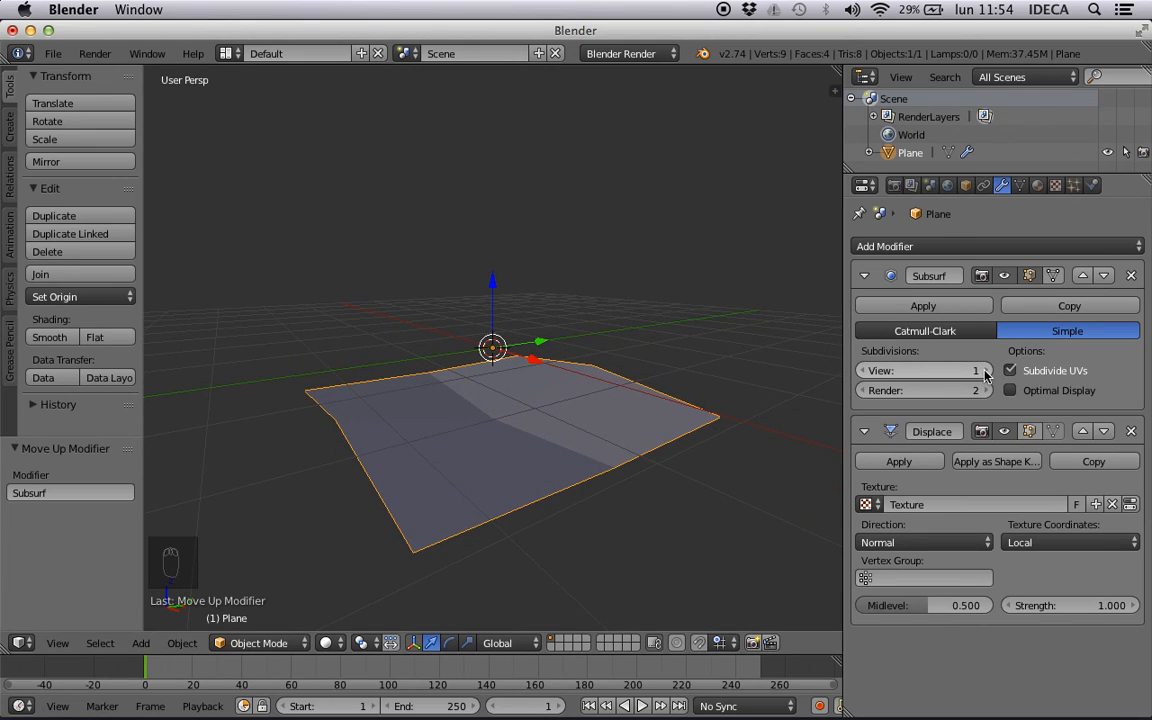
{"action": "left_click", "coordinate": [985, 371]}
{"action": "left_click", "coordinate": [985, 371]}
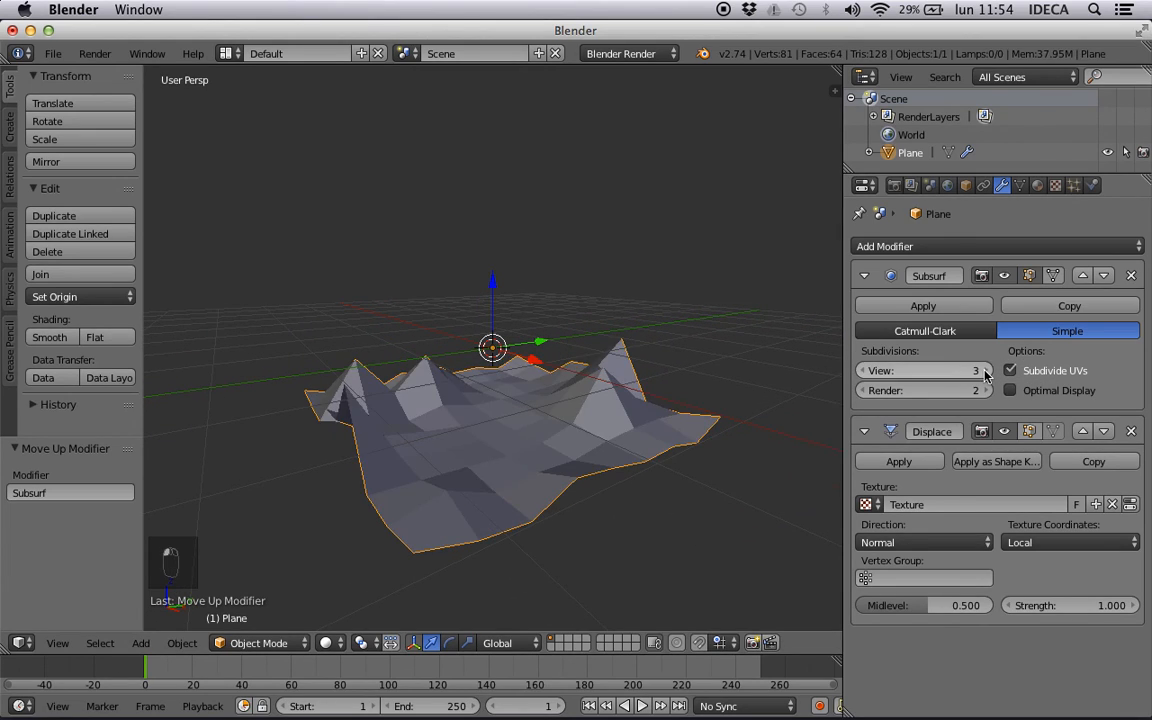
{"action": "left_click", "coordinate": [985, 371]}
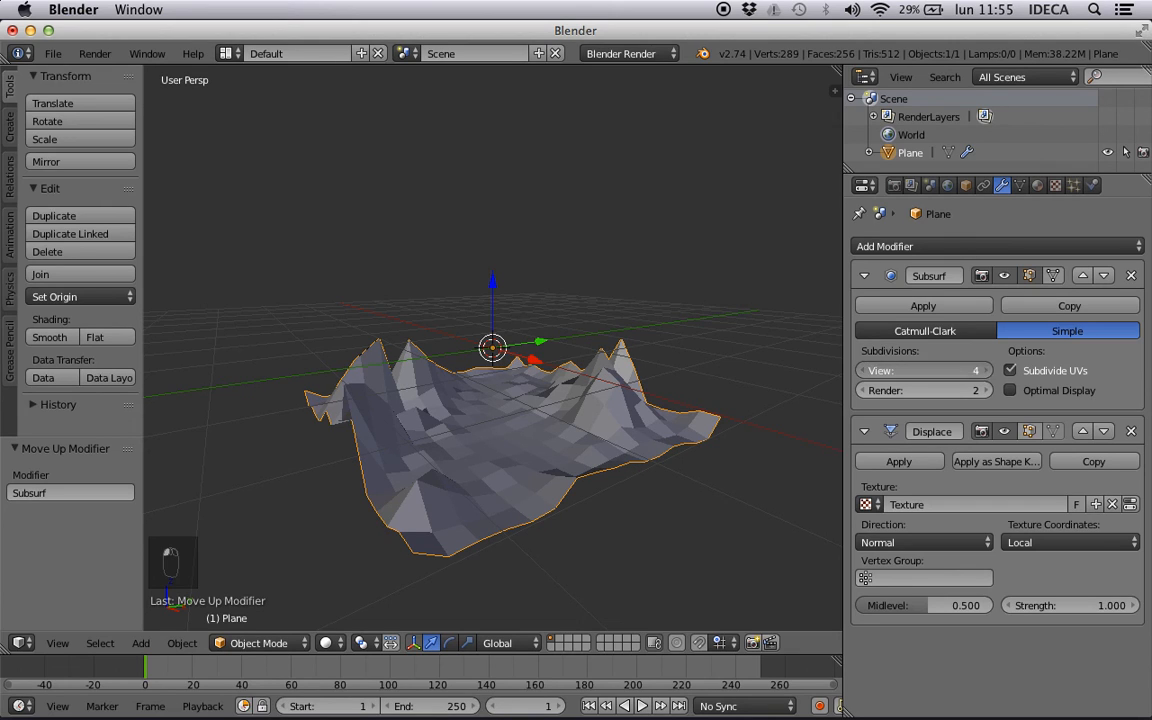
{"action": "left_click", "coordinate": [985, 371]}
{"action": "left_click", "coordinate": [985, 371]}
- Examine the displaced terrain's peaks, valley and faceted surface from several angles and distances
{"action": "middle_click_drag", "start_coordinate": [516, 346], "coordinate": [628, 392]}
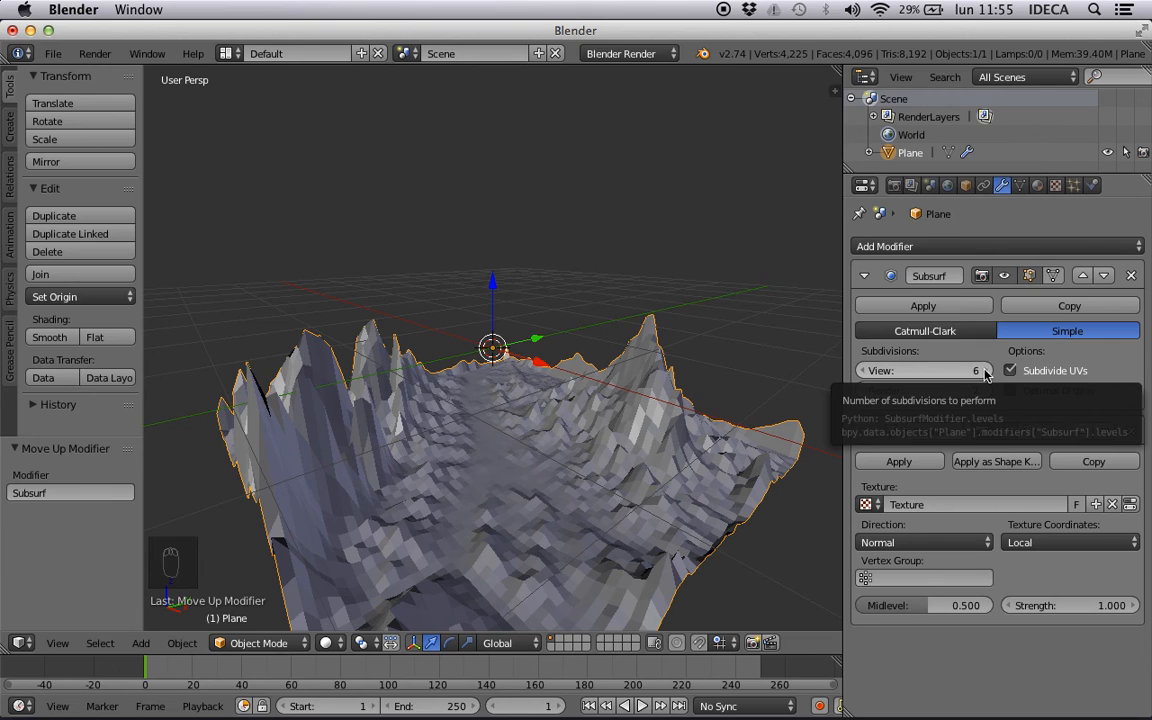
{"action": "middle_click_drag", "start_coordinate": [748, 391], "coordinate": [463, 365]}
{"action": "scroll", "coordinate": [338, 385], "scroll_direction": "up", "scroll_amount": 3}
{"action": "scroll", "coordinate": [338, 385], "scroll_direction": "down", "scroll_amount": 6}
{"action": "scroll", "coordinate": [503, 398], "scroll_direction": "up", "scroll_amount": 4}
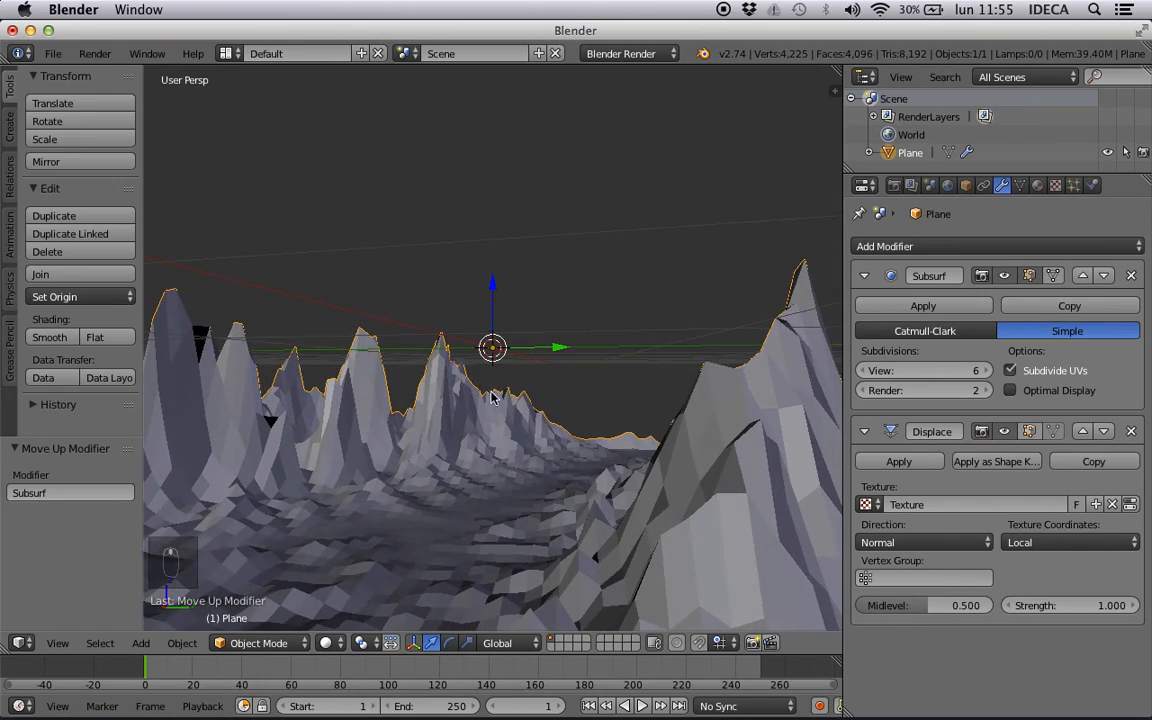
{"action": "scroll", "coordinate": [501, 399], "scroll_direction": "down", "scroll_amount": 4}
{"action": "middle_click_drag", "start_coordinate": [502, 402], "coordinate": [463, 432]}
{"action": "scroll", "coordinate": [347, 338], "scroll_direction": "up", "scroll_amount": 3}
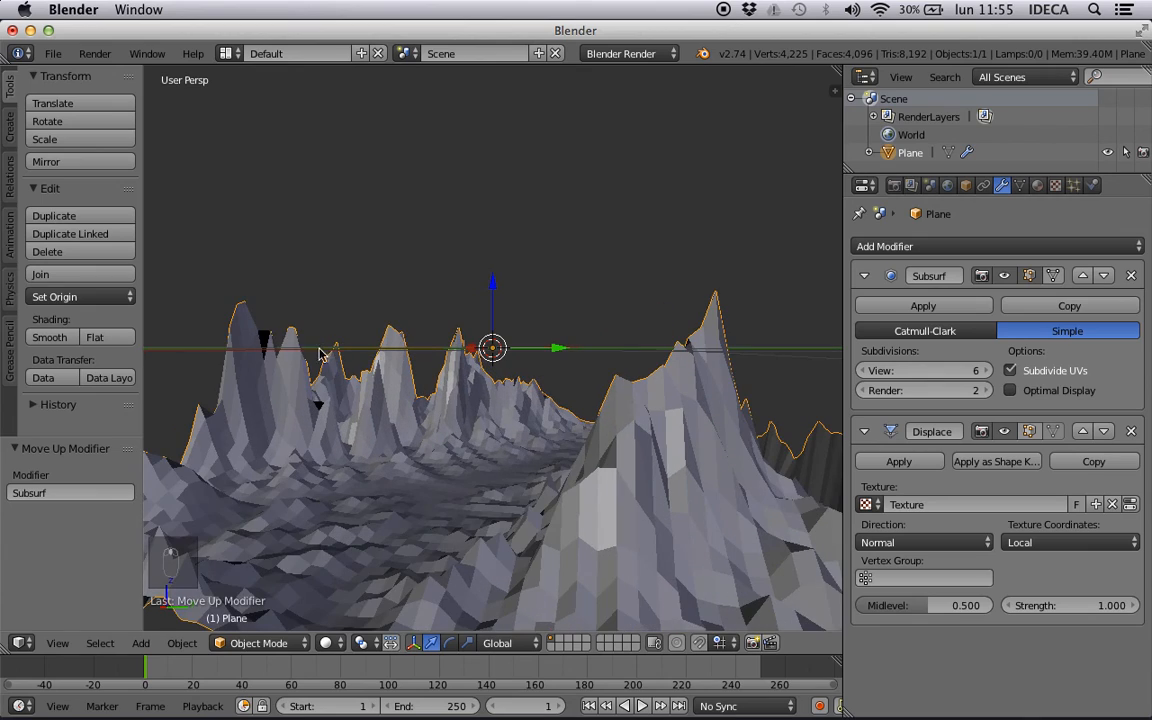
{"action": "middle_click_drag", "start_coordinate": [270, 350], "coordinate": [270, 423]}
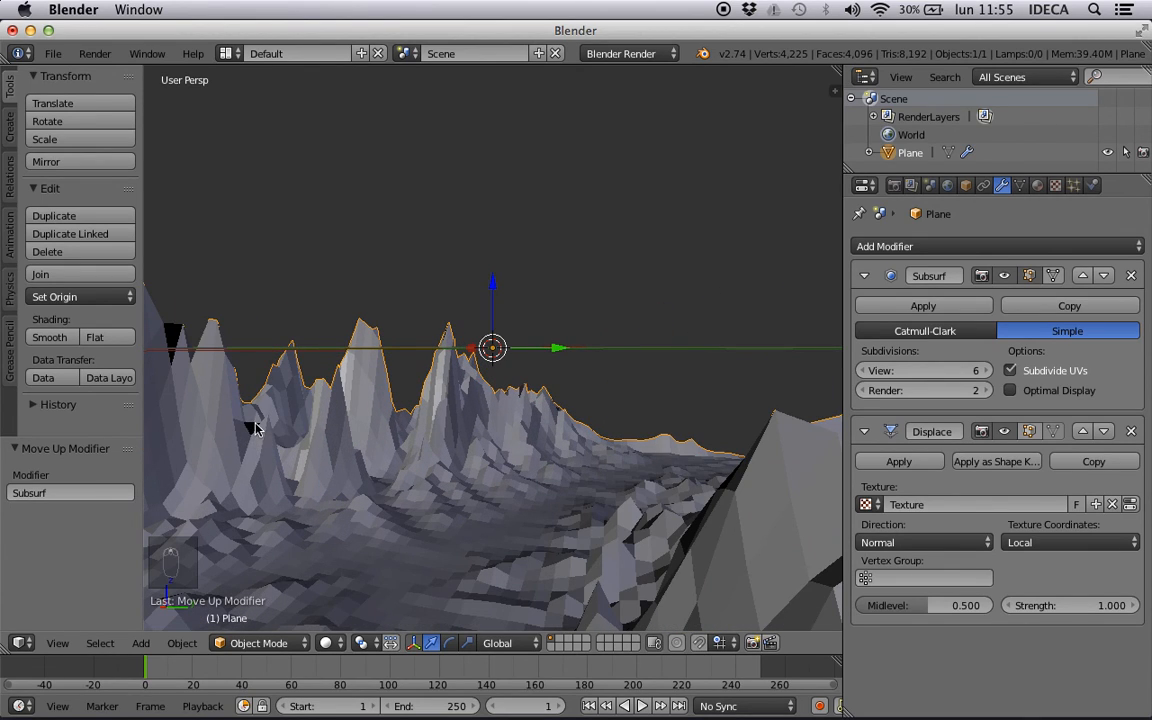
{"action": "middle_click_drag", "start_coordinate": [308, 415], "coordinate": [545, 601]}
{"action": "middle_click_drag", "start_coordinate": [557, 557], "coordinate": [485, 583]}
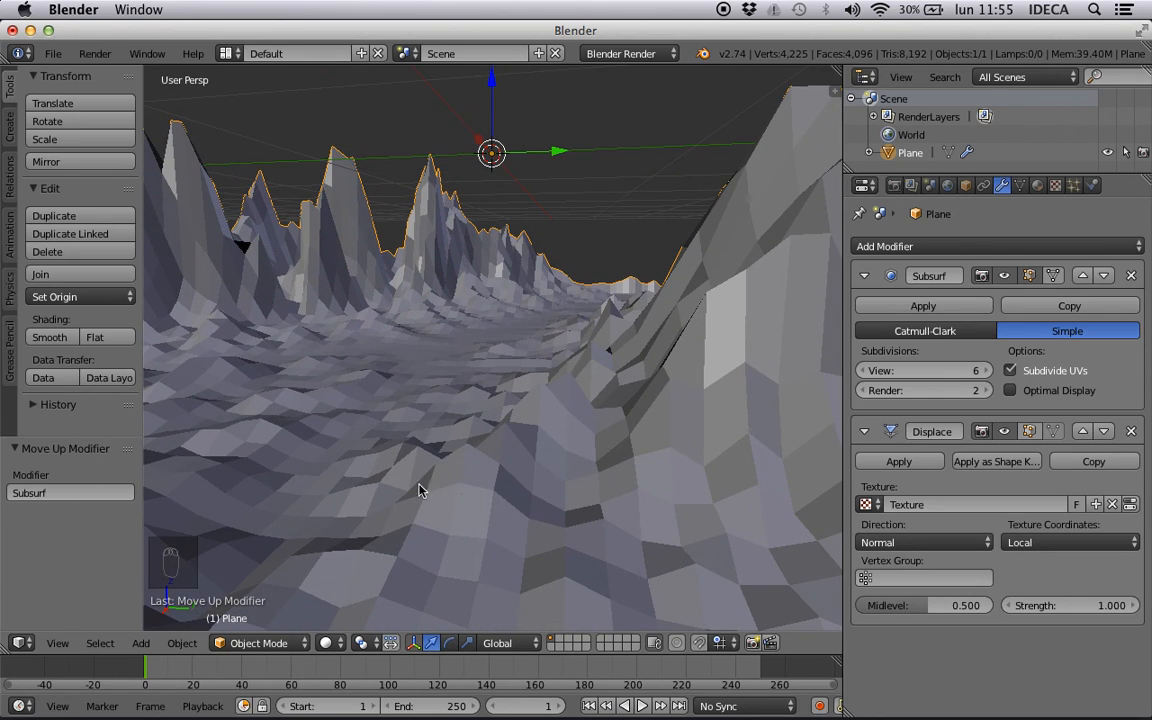
{"action": "middle_click_drag", "start_coordinate": [450, 490], "coordinate": [575, 455]}
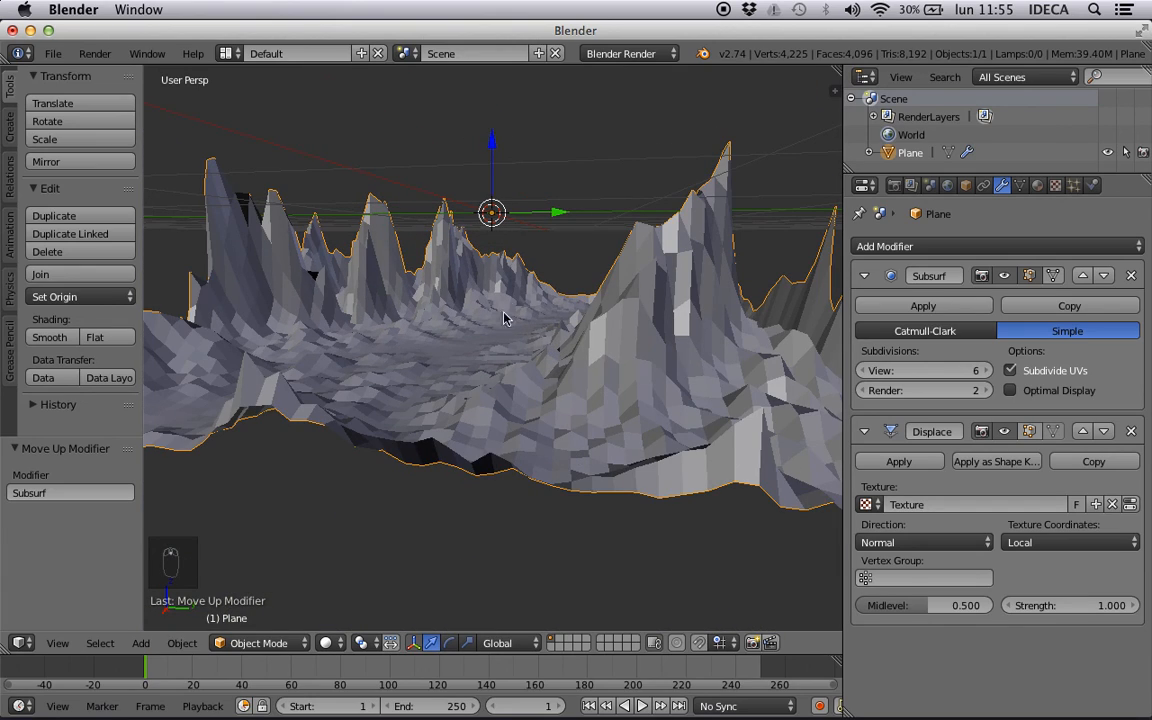
- Apply smooth shading to the terrain and set the Displace modifier's strength to 0.5
{"action": "left_click", "coordinate": [55, 340]}
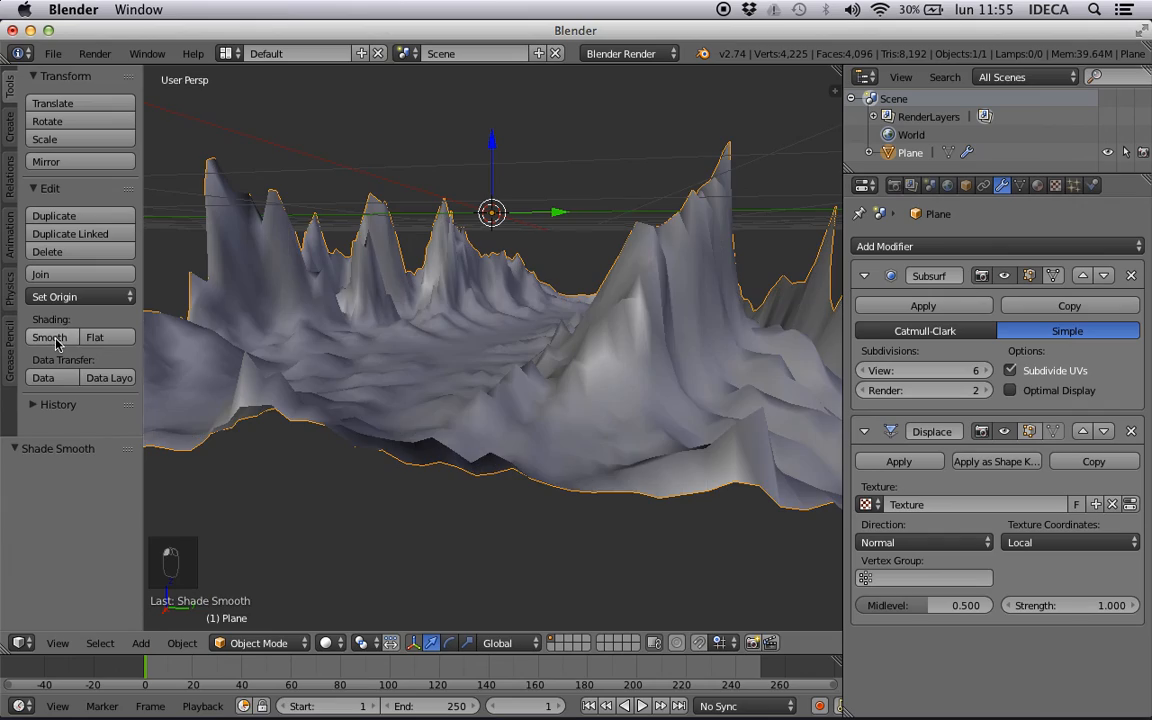
{"action": "middle_click_drag", "start_coordinate": [620, 343], "coordinate": [694, 314]}
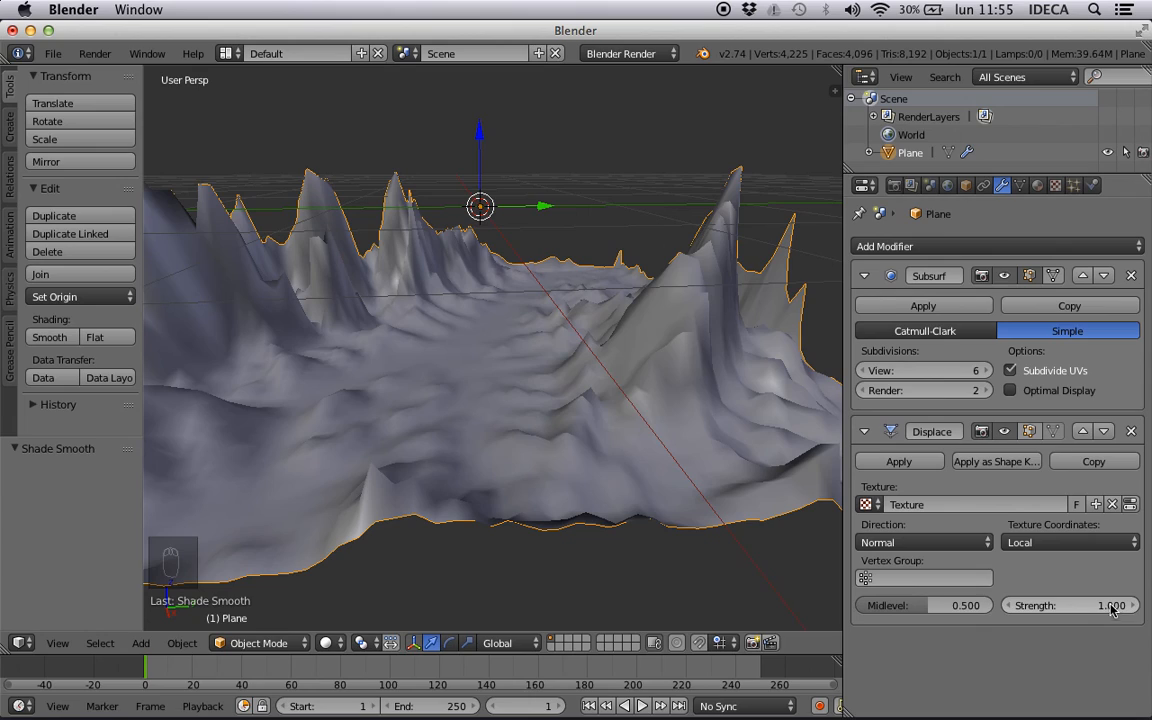
{"action": "scroll", "coordinate": [655, 502], "scroll_direction": "down", "scroll_amount": 2}
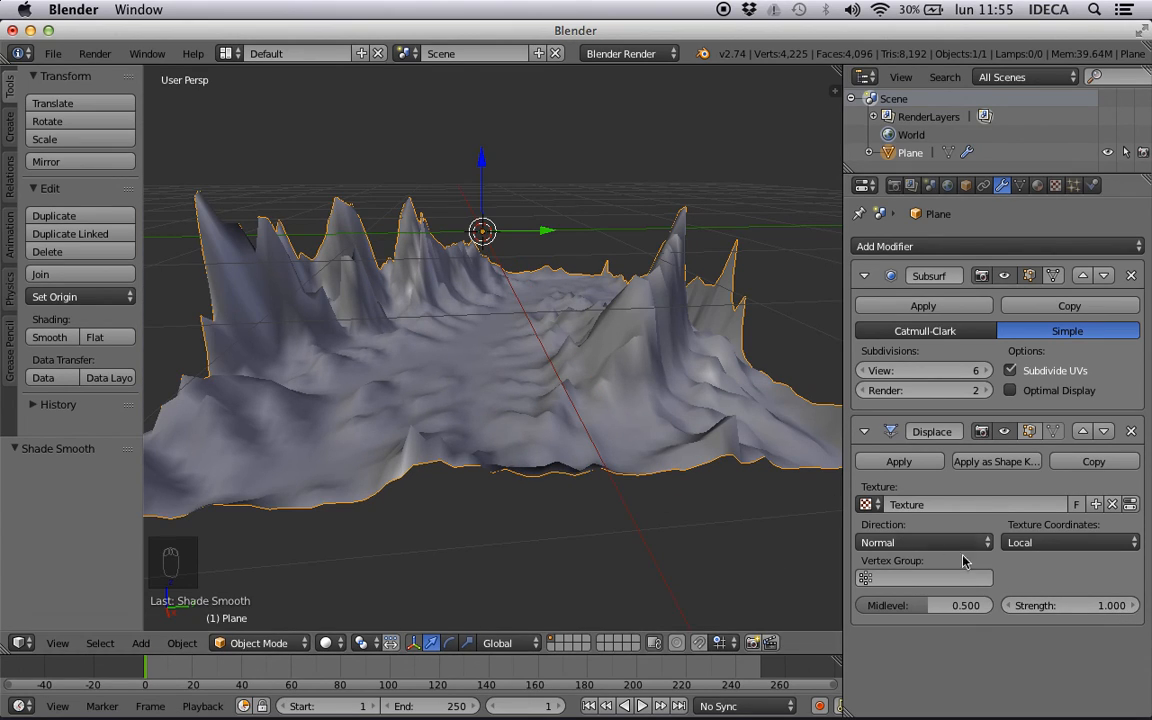
{"action": "left_click", "coordinate": [1048, 604]}
{"action": "type", "text": "0.5"}
{"action": "key", "text": "Return"}
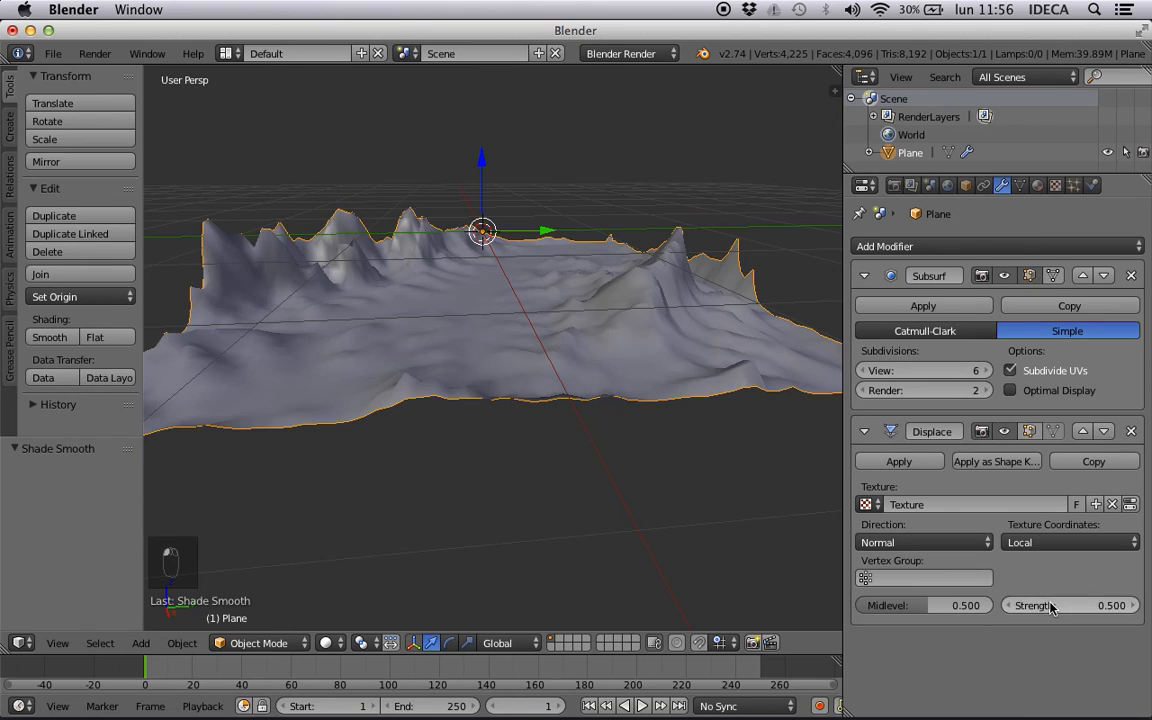
- Examine the smooth-shaded terrain's mountains and valley floor from above and at close range
{"action": "middle_click_drag", "start_coordinate": [720, 436], "coordinate": [770, 418]}
{"action": "scroll", "coordinate": [612, 432], "scroll_direction": "up", "scroll_amount": 4}
{"action": "middle_click_drag", "start_coordinate": [577, 368], "coordinate": [425, 355]}
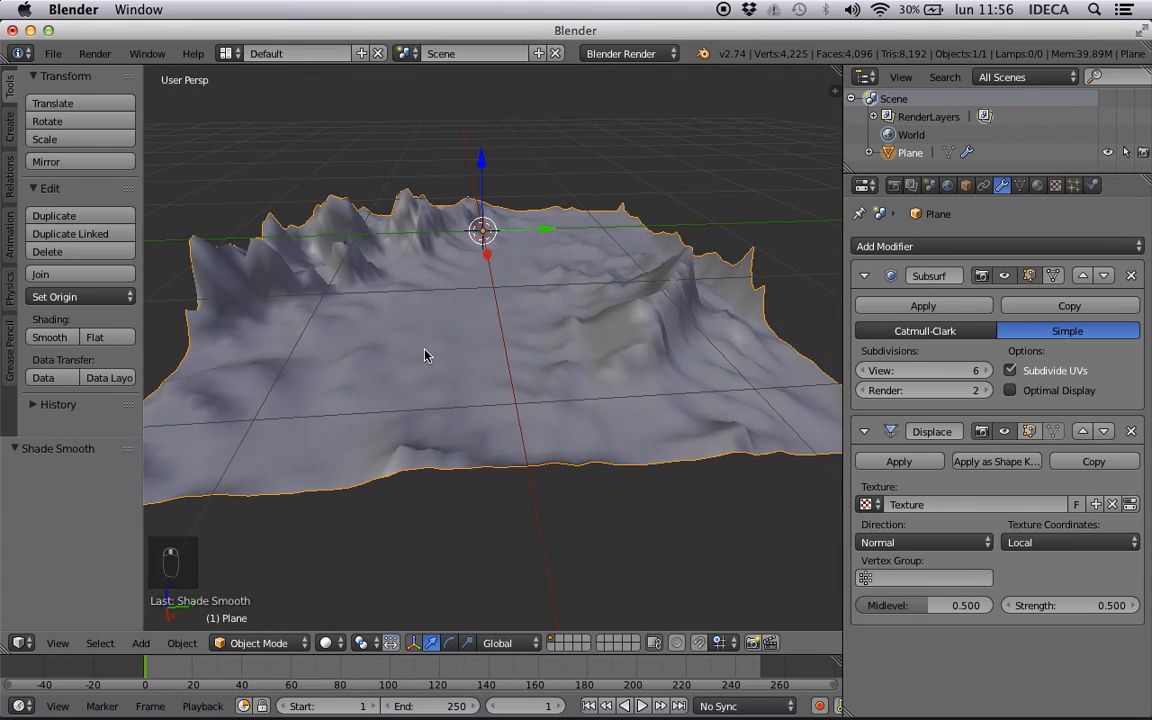
{"action": "scroll", "coordinate": [426, 353], "scroll_direction": "up", "scroll_amount": 4}
{"action": "middle_click_drag", "start_coordinate": [424, 350], "coordinate": [549, 327]}
{"action": "middle_click_drag", "start_coordinate": [427, 465], "coordinate": [410, 386]}
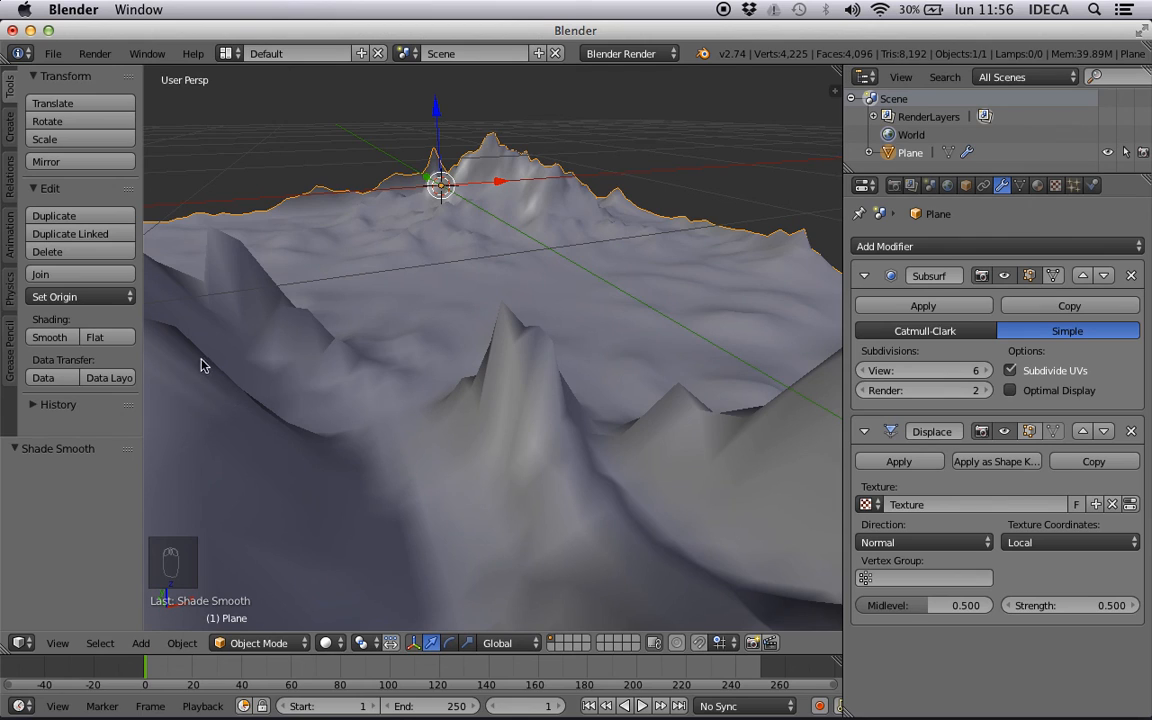
{"action": "middle_click_drag", "start_coordinate": [337, 447], "coordinate": [435, 408]}
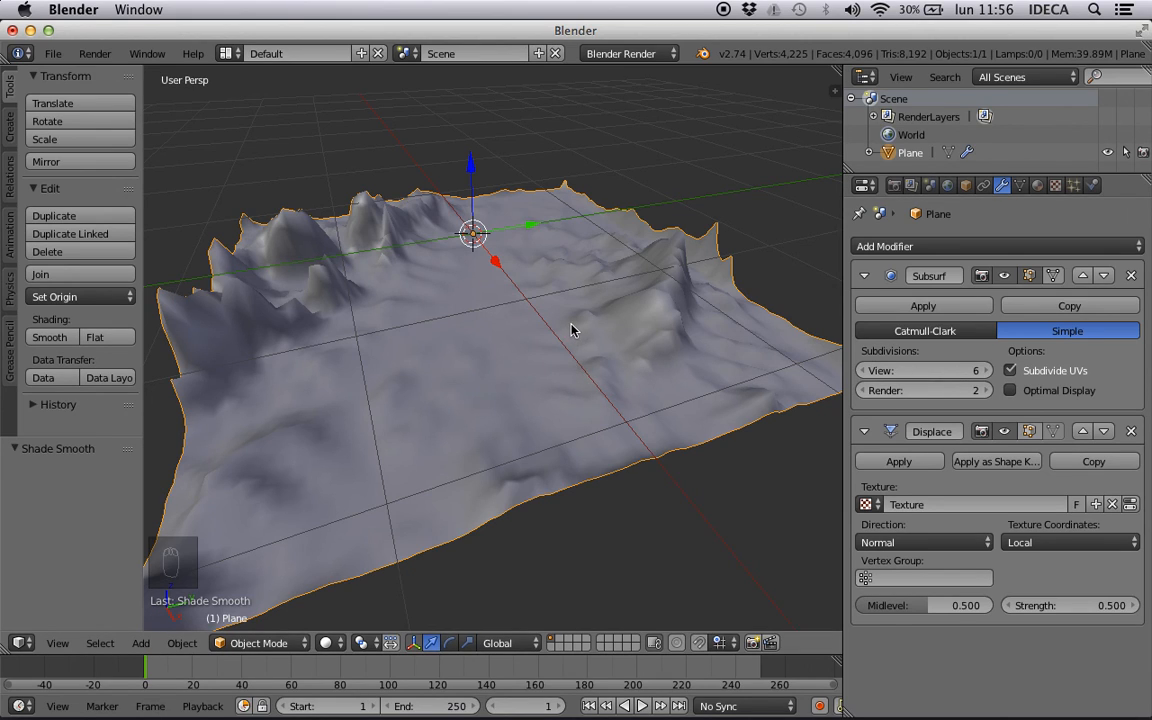
- Inspect the undisplaced base plane in Edit Mode and return to Object Mode
{"action": "key", "text": "Tab"}
{"action": "middle_click_drag", "start_coordinate": [573, 330], "coordinate": [528, 400]}
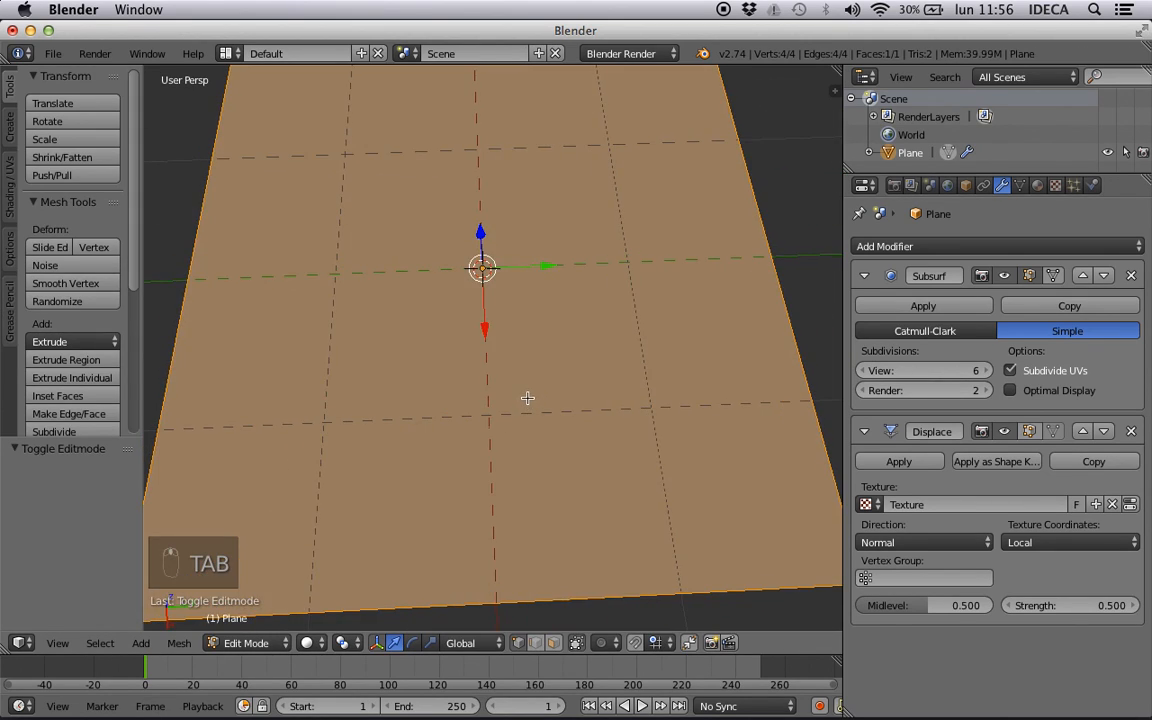
{"action": "scroll", "coordinate": [528, 400], "scroll_direction": "down", "scroll_amount": 3}
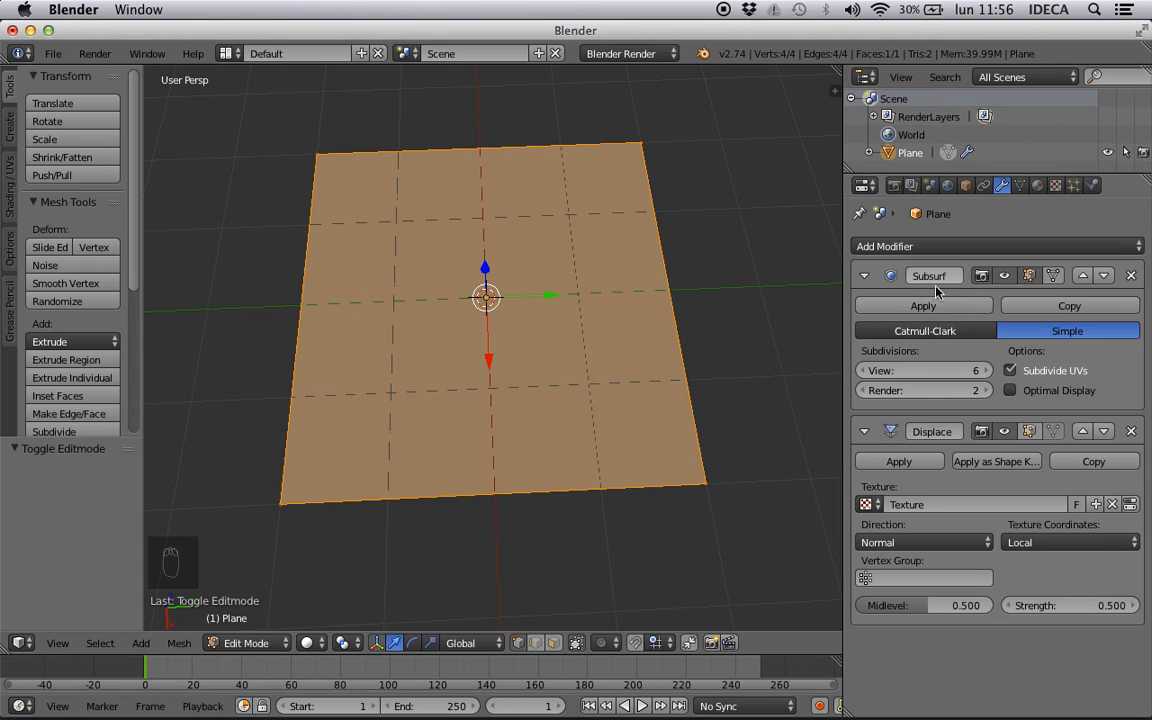
{"action": "key", "text": "Tab"}
{"action": "middle_click_drag", "start_coordinate": [550, 329], "coordinate": [574, 296]}
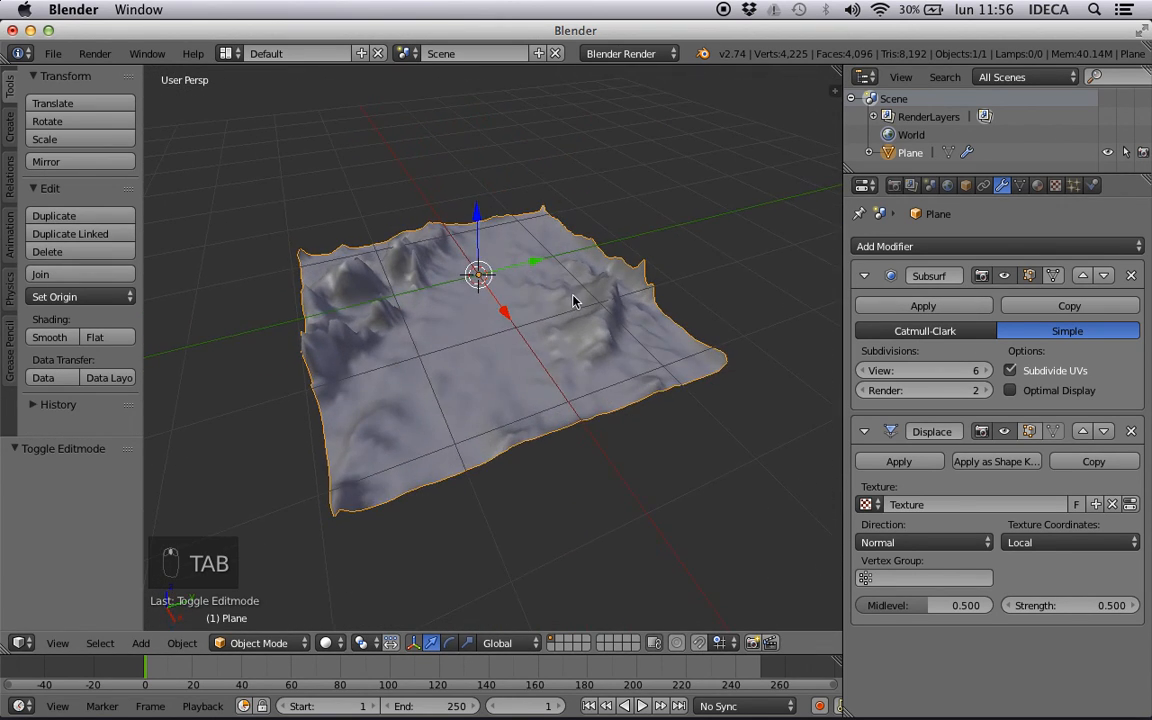
- Add a second Subdivision Surface modifier of type Catmull-Clark to the terrain and move it above the Displace modifier
{"action": "scroll", "coordinate": [573, 298], "scroll_direction": "up", "scroll_amount": 3}
{"action": "left_click", "coordinate": [948, 250]}
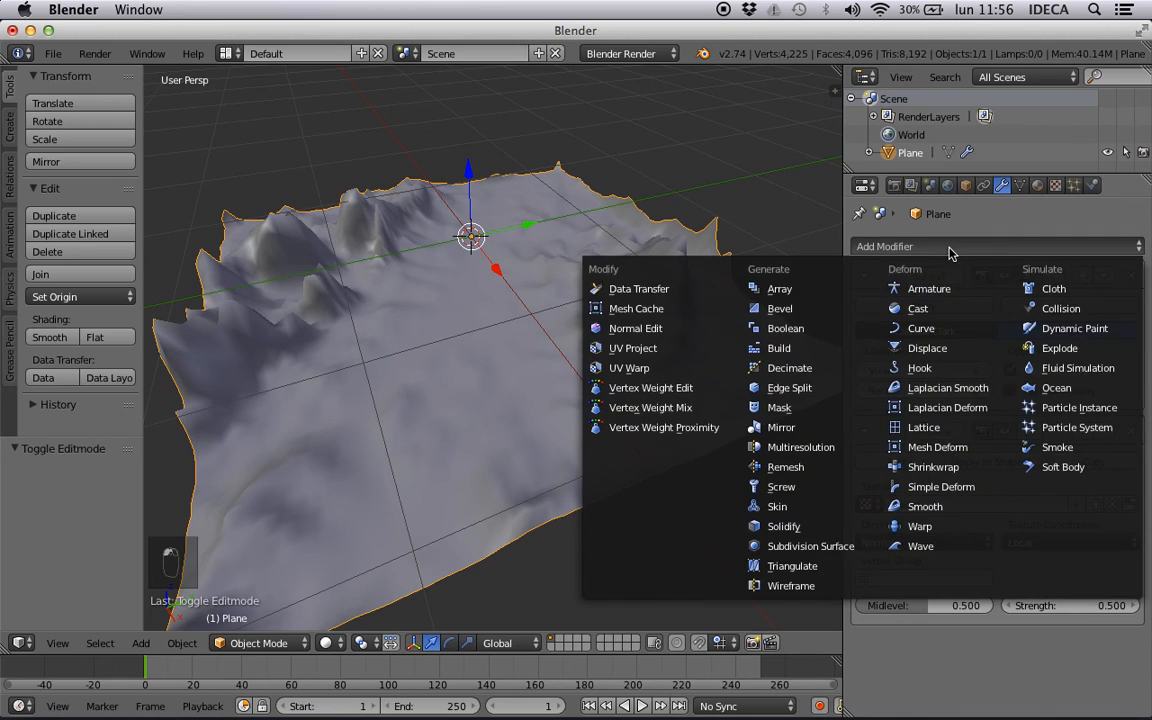
{"action": "left_click", "coordinate": [824, 549]}
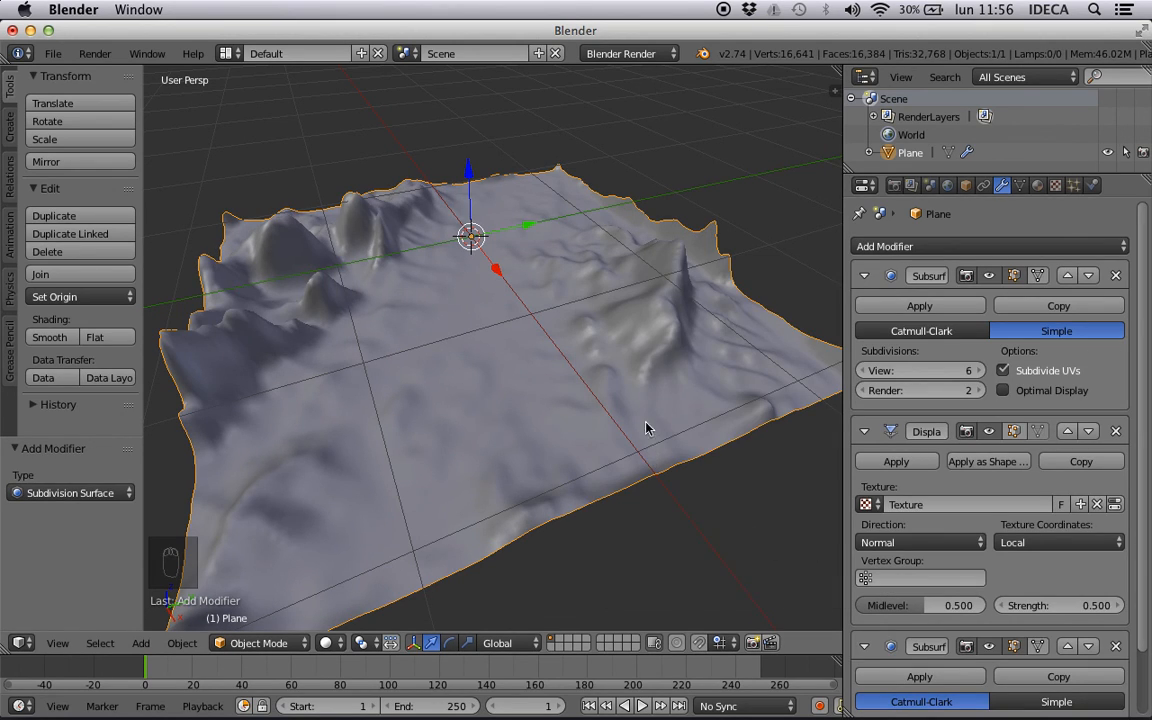
{"action": "middle_click_drag", "start_coordinate": [645, 428], "coordinate": [579, 458]}
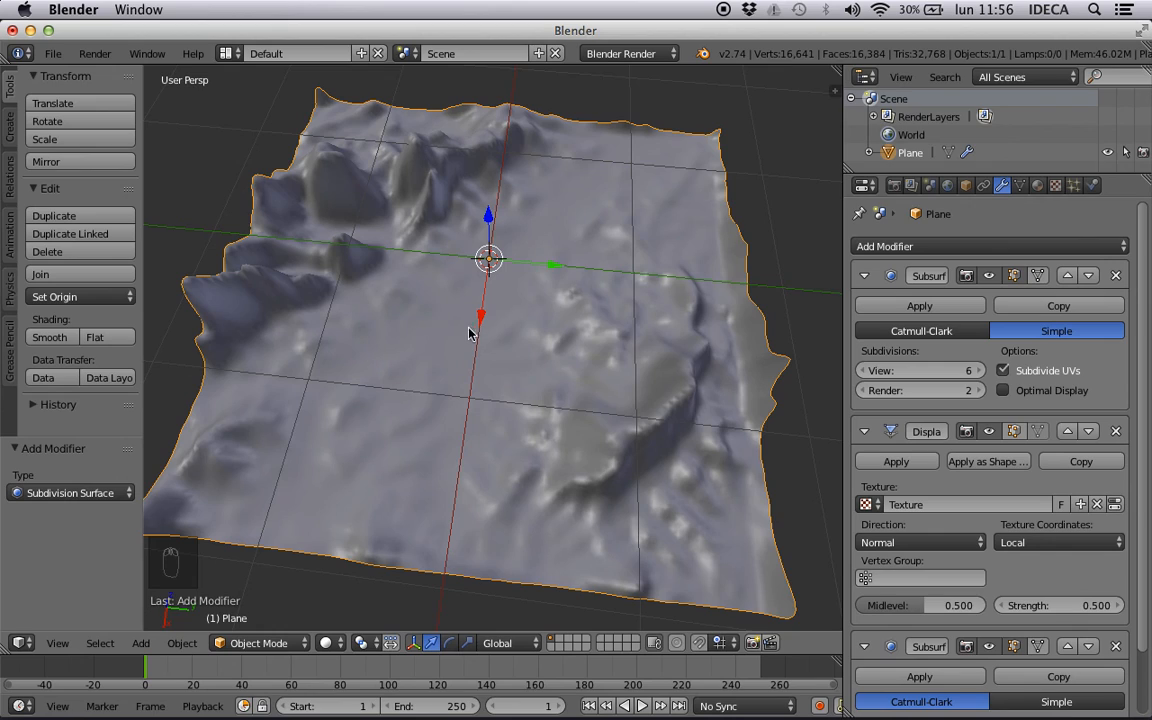
{"action": "middle_click_drag", "start_coordinate": [250, 312], "coordinate": [324, 316]}
{"action": "left_click", "coordinate": [987, 649]}
{"action": "left_click", "coordinate": [987, 649]}
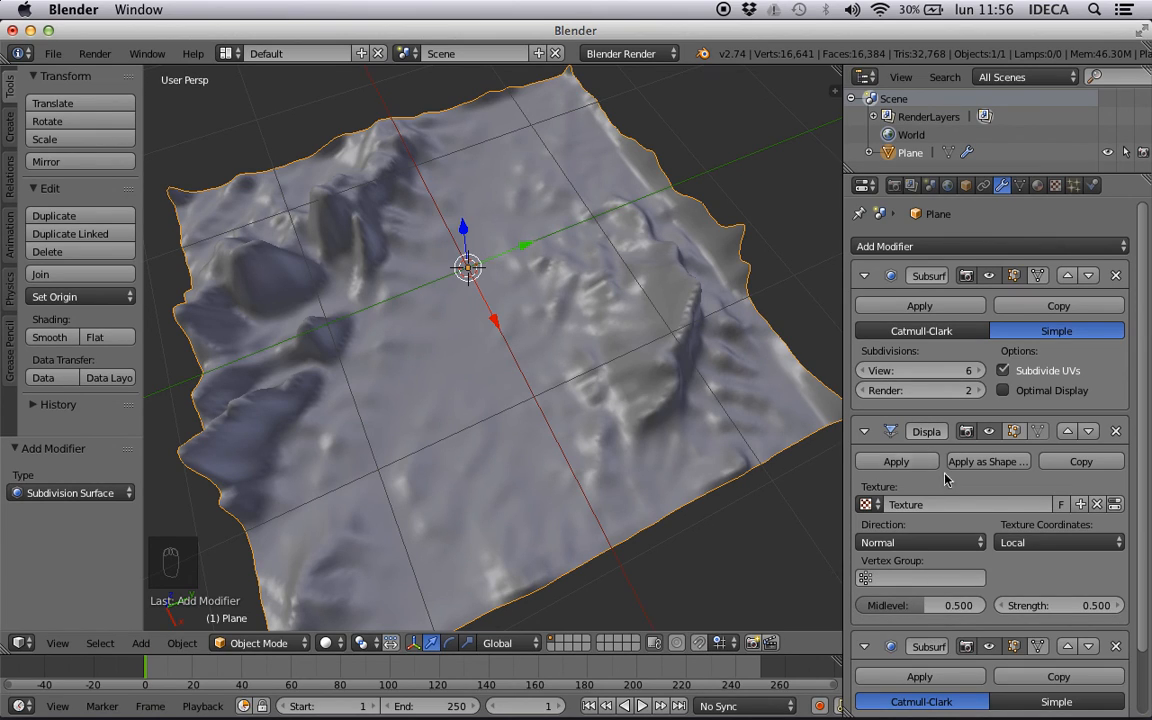
{"action": "left_click", "coordinate": [1067, 646]}
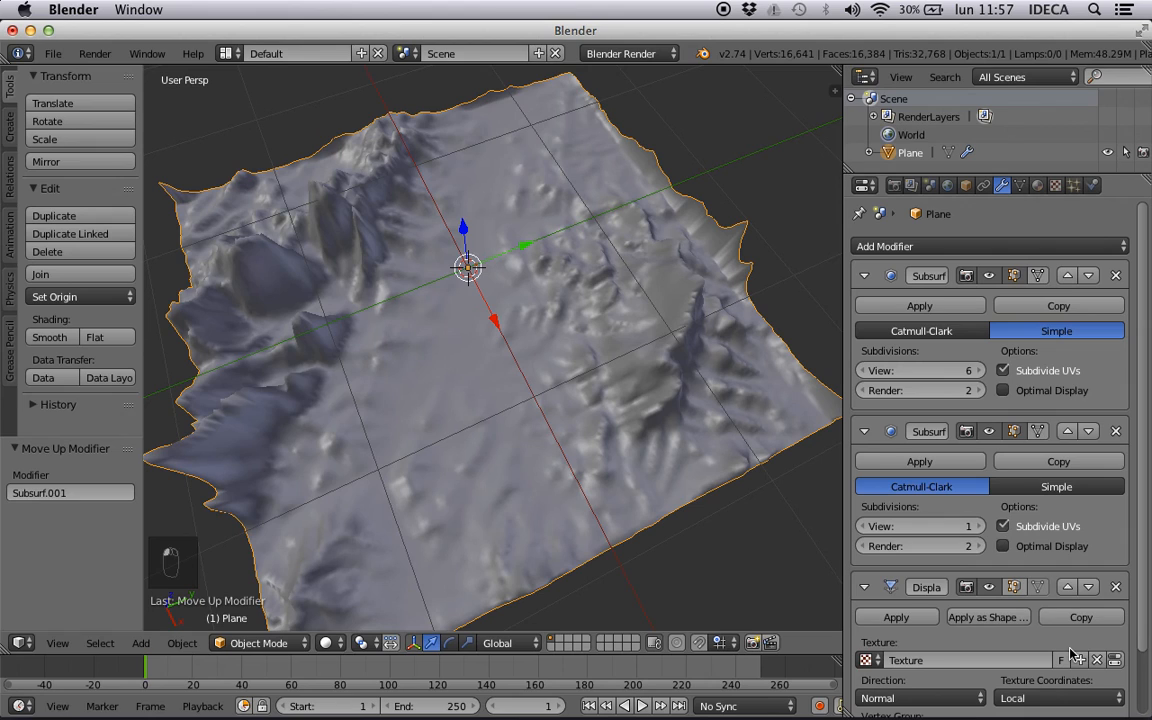
- Raise the second Subdivision Surface modifier's viewport subdivisions to 3, checking the terrain's detail around the mountains
{"action": "middle_click_drag", "start_coordinate": [629, 430], "coordinate": [583, 399]}
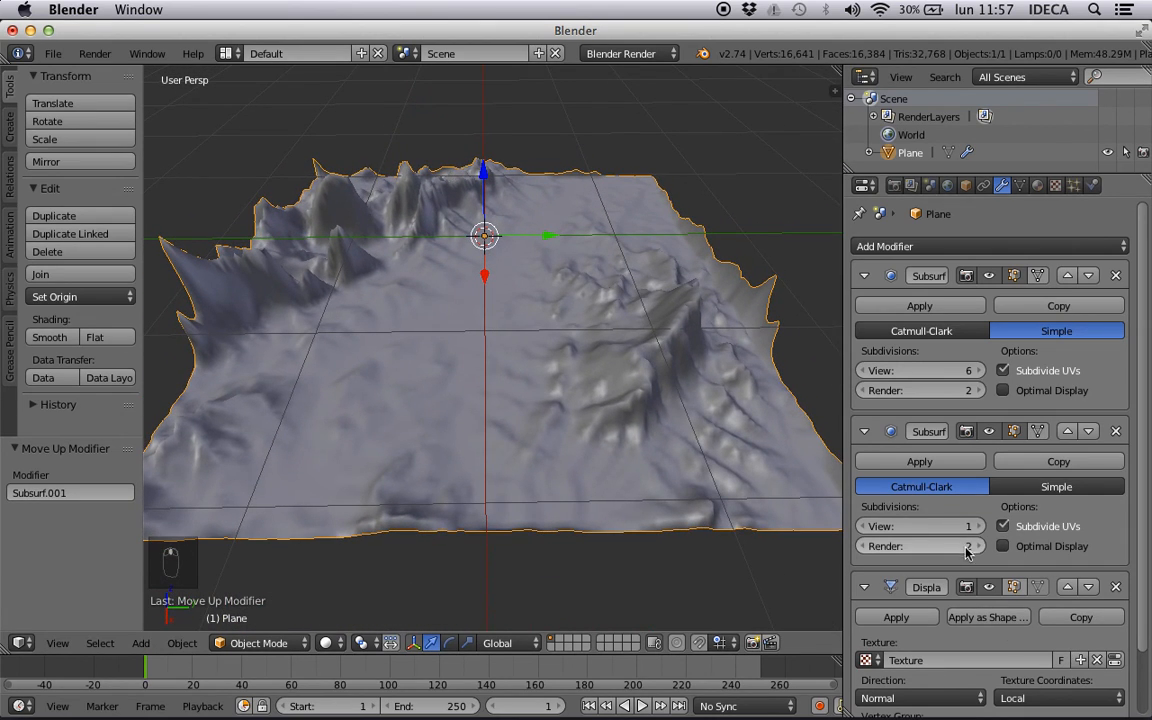
{"action": "scroll", "coordinate": [420, 293], "scroll_direction": "up", "scroll_amount": 3}
{"action": "middle_click_drag", "start_coordinate": [429, 305], "coordinate": [455, 319]}
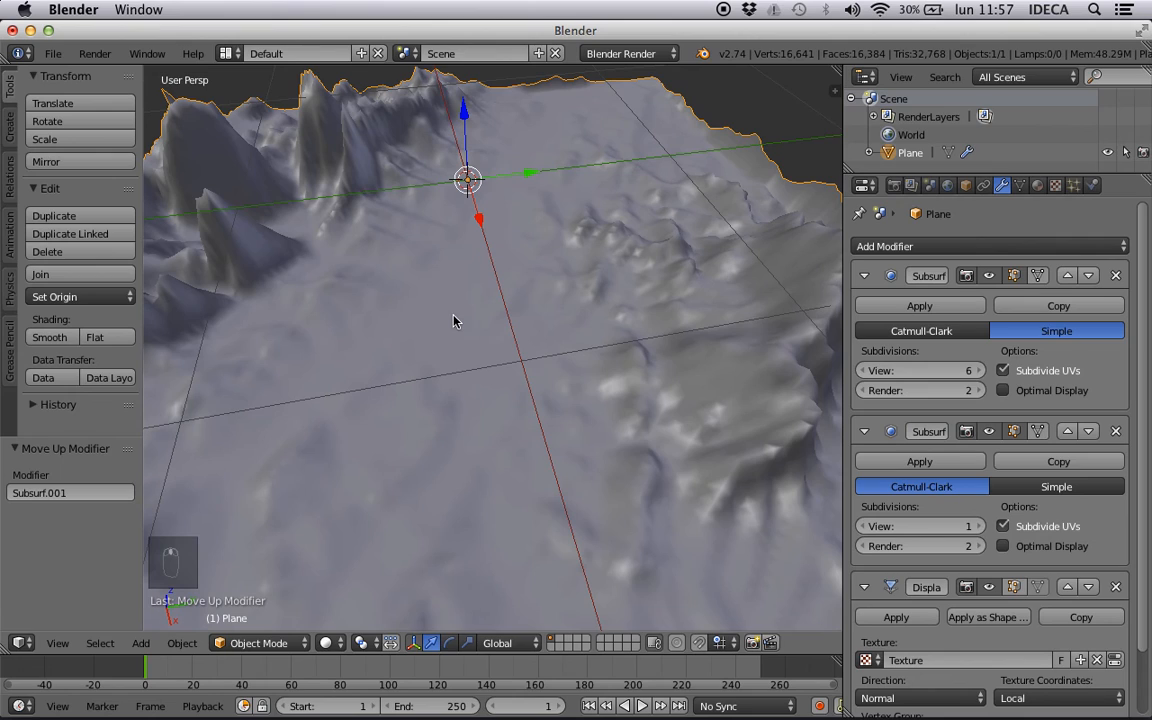
{"action": "left_click", "coordinate": [978, 526]}
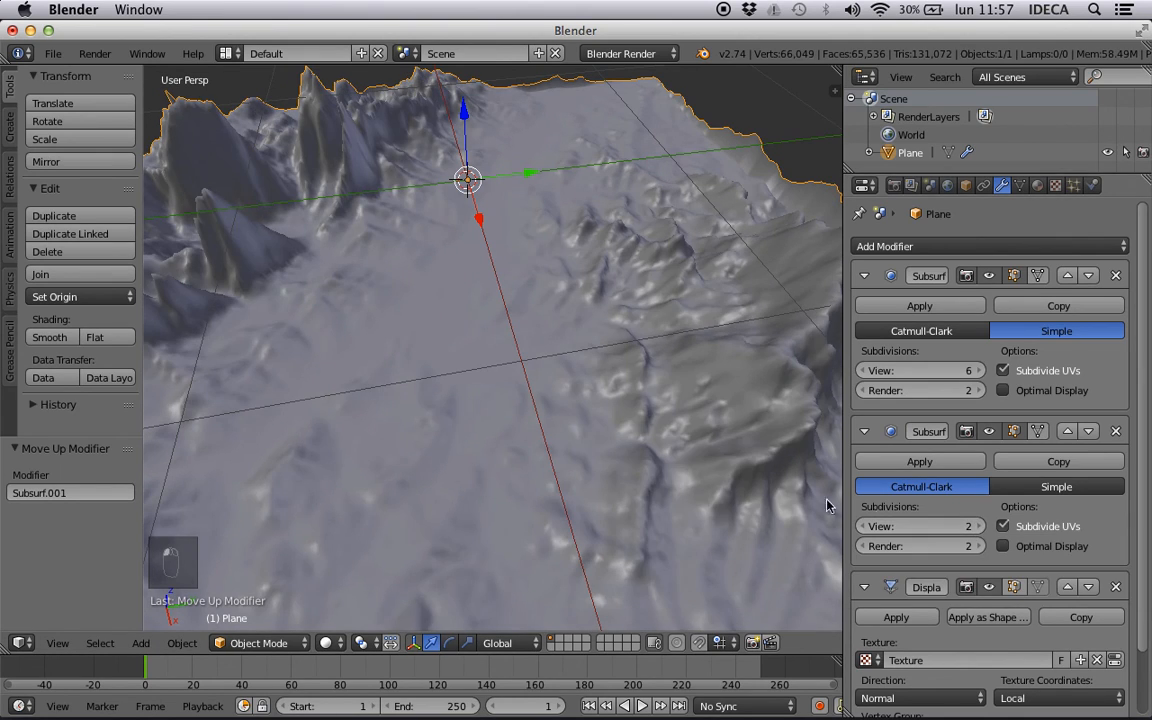
{"action": "scroll", "coordinate": [645, 442], "scroll_direction": "down", "scroll_amount": 3}
{"action": "middle_click_drag", "start_coordinate": [645, 442], "coordinate": [600, 460]}
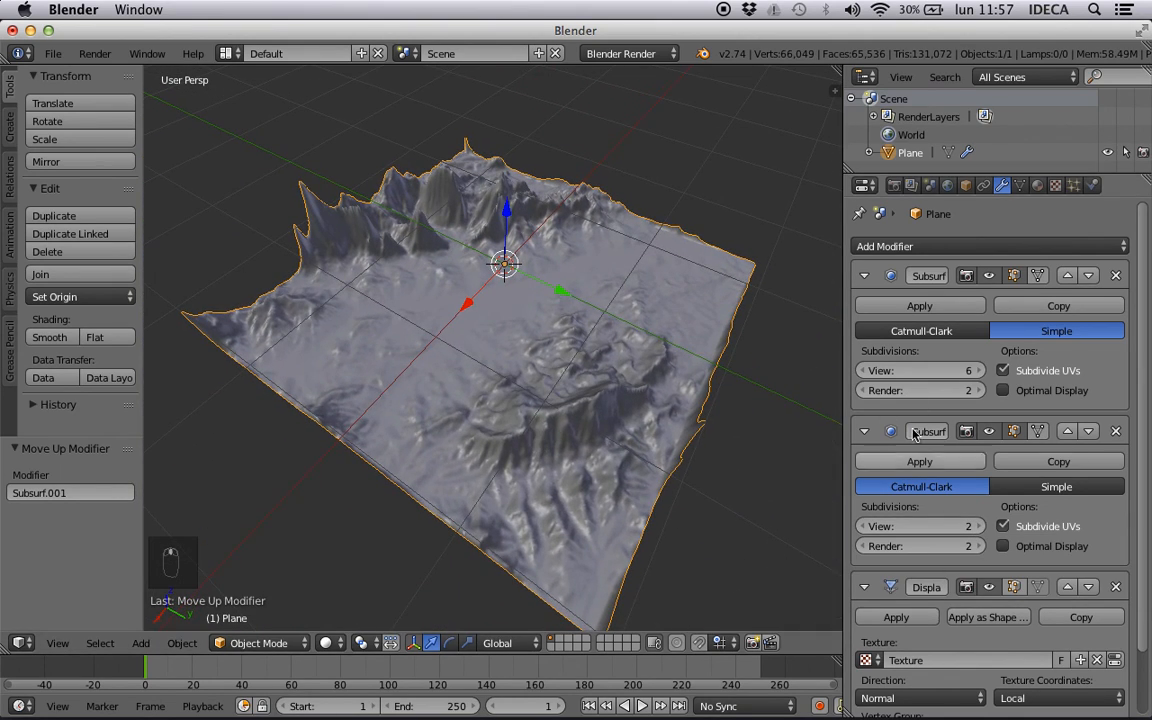
{"action": "middle_click_drag", "start_coordinate": [553, 421], "coordinate": [495, 410]}
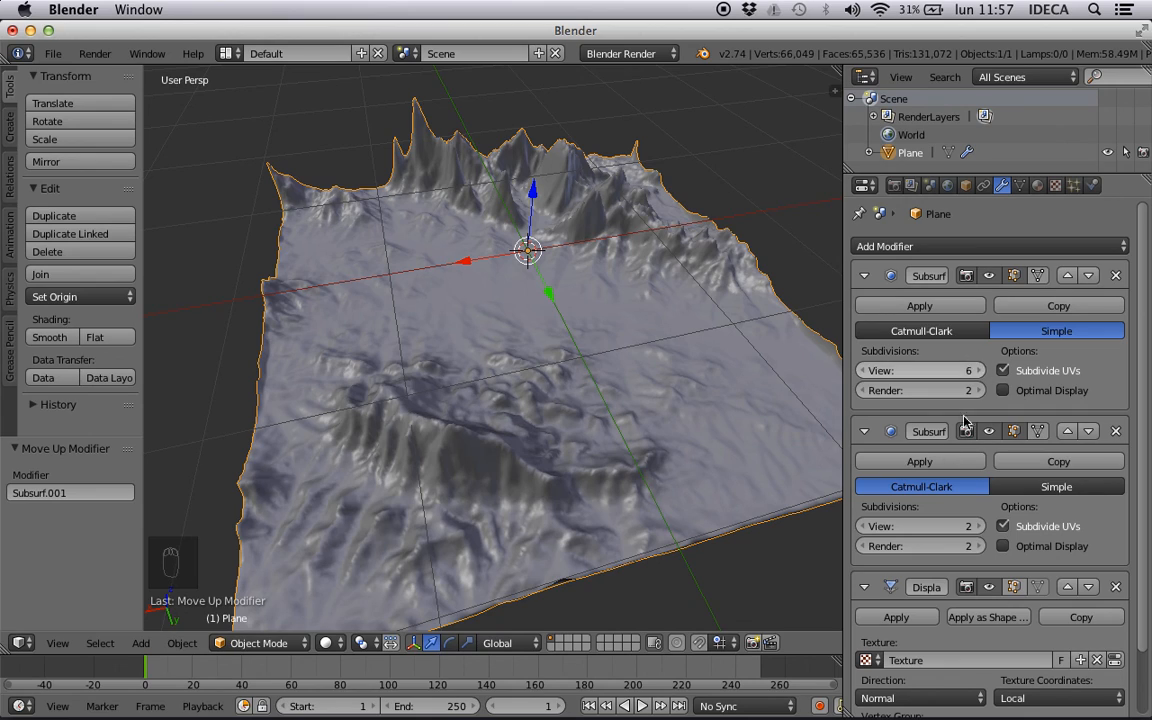
{"action": "middle_click_drag", "start_coordinate": [595, 307], "coordinate": [446, 348]}
{"action": "scroll", "coordinate": [483, 355], "scroll_direction": "down", "scroll_amount": 4}
{"action": "scroll", "coordinate": [446, 347], "scroll_direction": "up", "scroll_amount": 3}
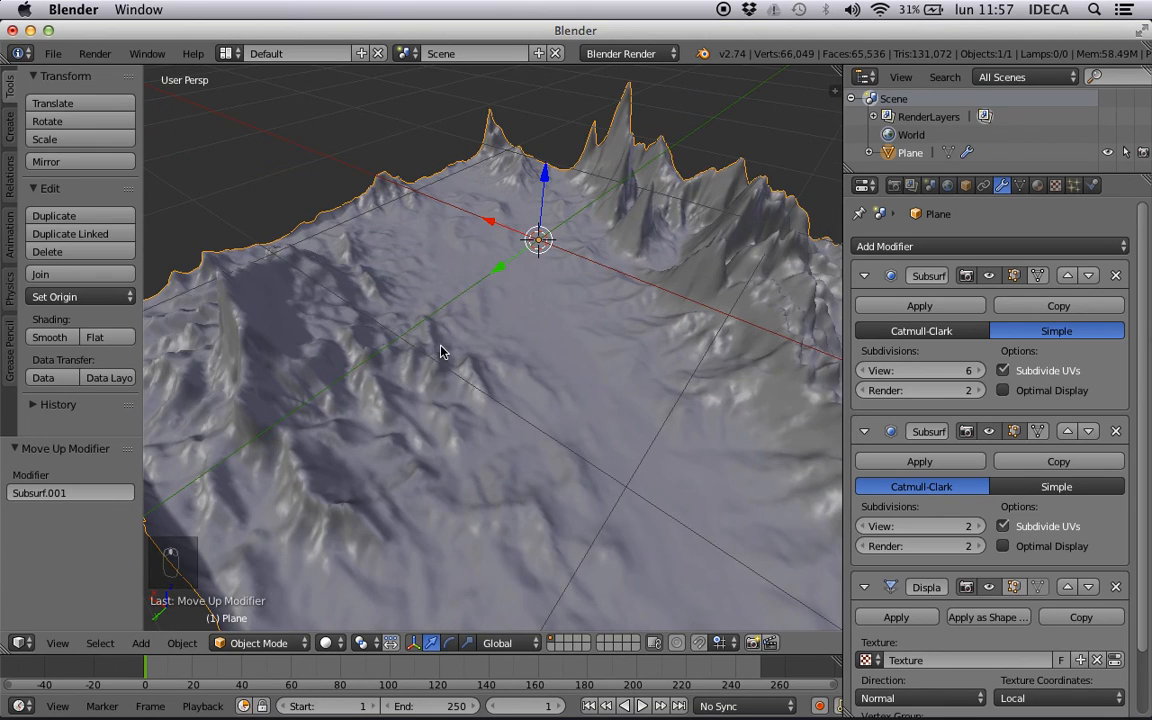
{"action": "middle_click_drag", "start_coordinate": [312, 361], "coordinate": [320, 366]}
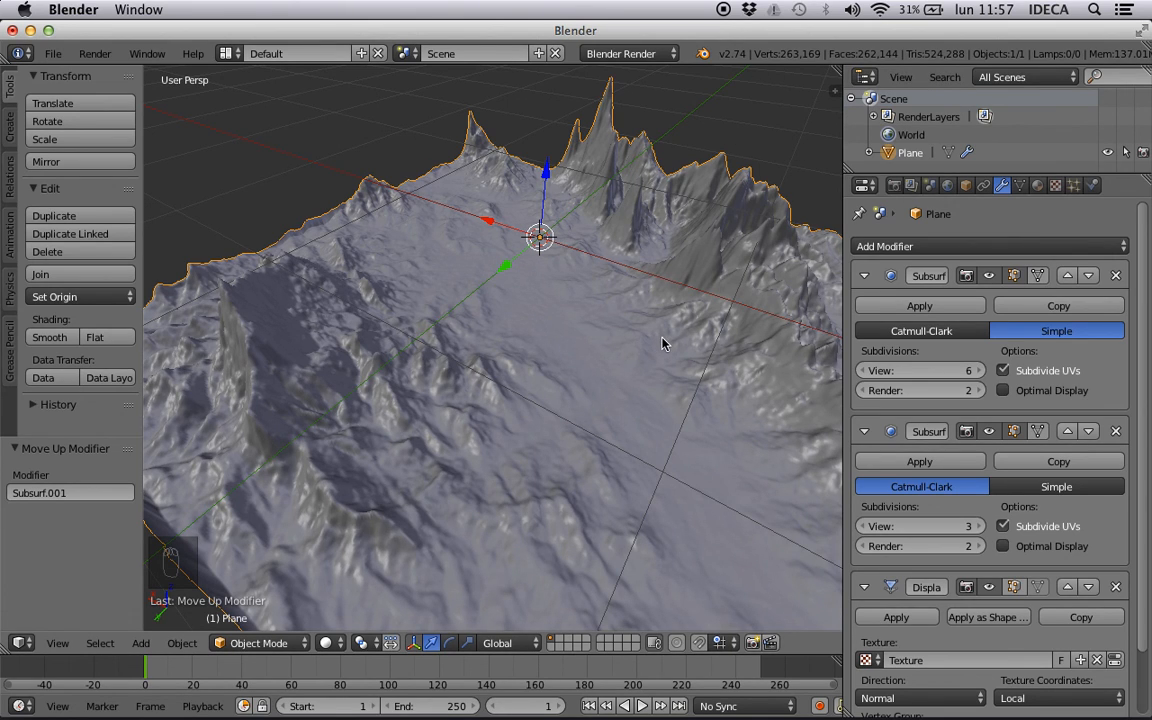
- Examine the finely subdivided terrain's ridges and peaks from different sides and at low angles
{"action": "middle_click_drag", "start_coordinate": [652, 386], "coordinate": [645, 427]}
{"action": "middle_click_drag", "start_coordinate": [466, 372], "coordinate": [609, 399]}
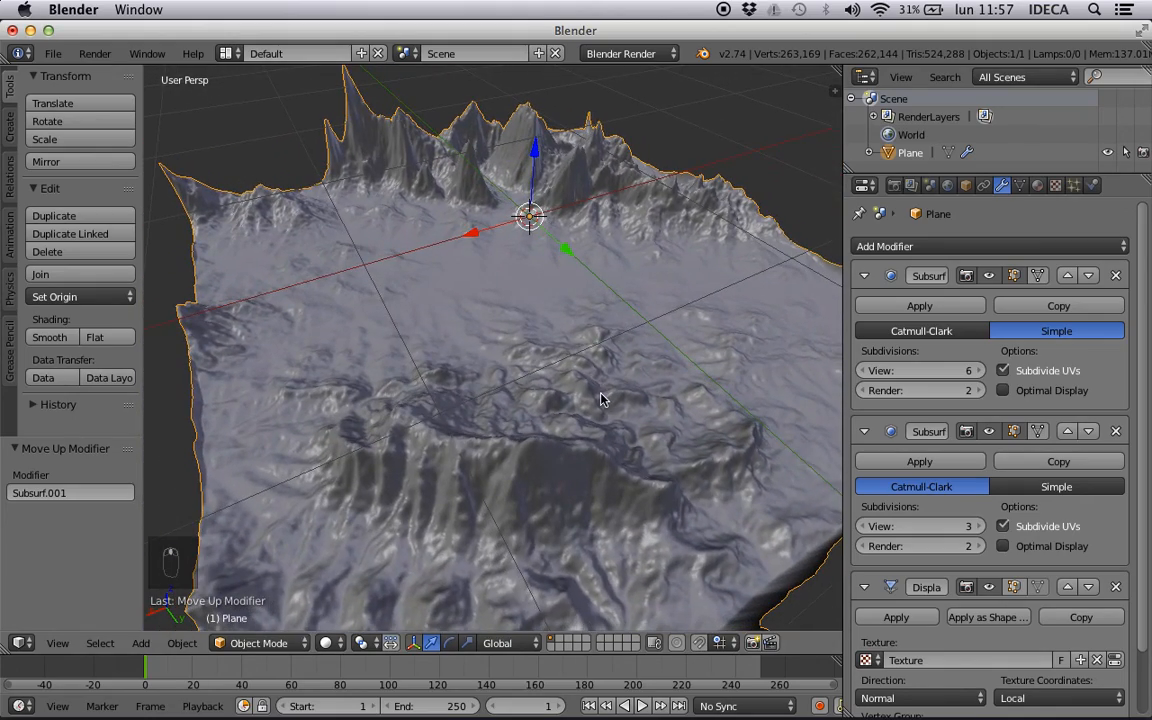
{"action": "middle_click_drag", "start_coordinate": [510, 370], "coordinate": [755, 365]}
{"action": "middle_click_drag", "start_coordinate": [247, 458], "coordinate": [199, 368]}
{"action": "middle_click_drag", "start_coordinate": [497, 430], "coordinate": [350, 357]}
{"action": "scroll", "coordinate": [513, 398], "scroll_direction": "up", "scroll_amount": 3}
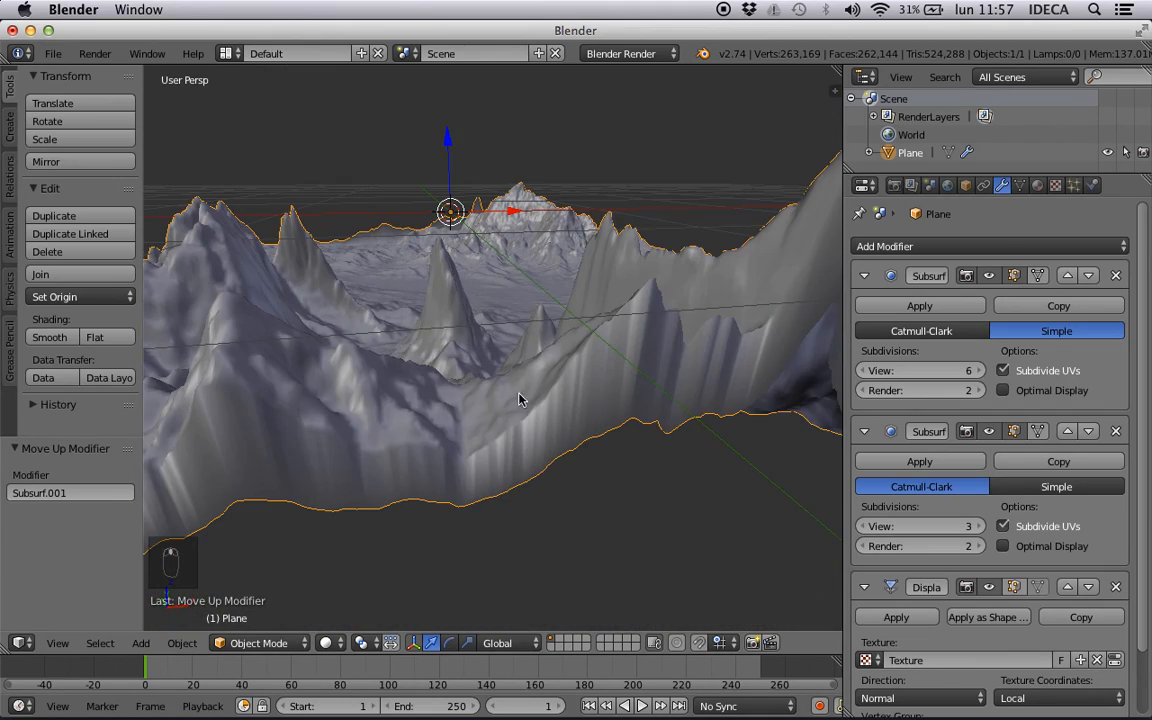
- Set the displacement texture's image mapping extension to Extend and check the terrain's border
{"action": "middle_click_drag", "start_coordinate": [643, 390], "coordinate": [625, 411]}
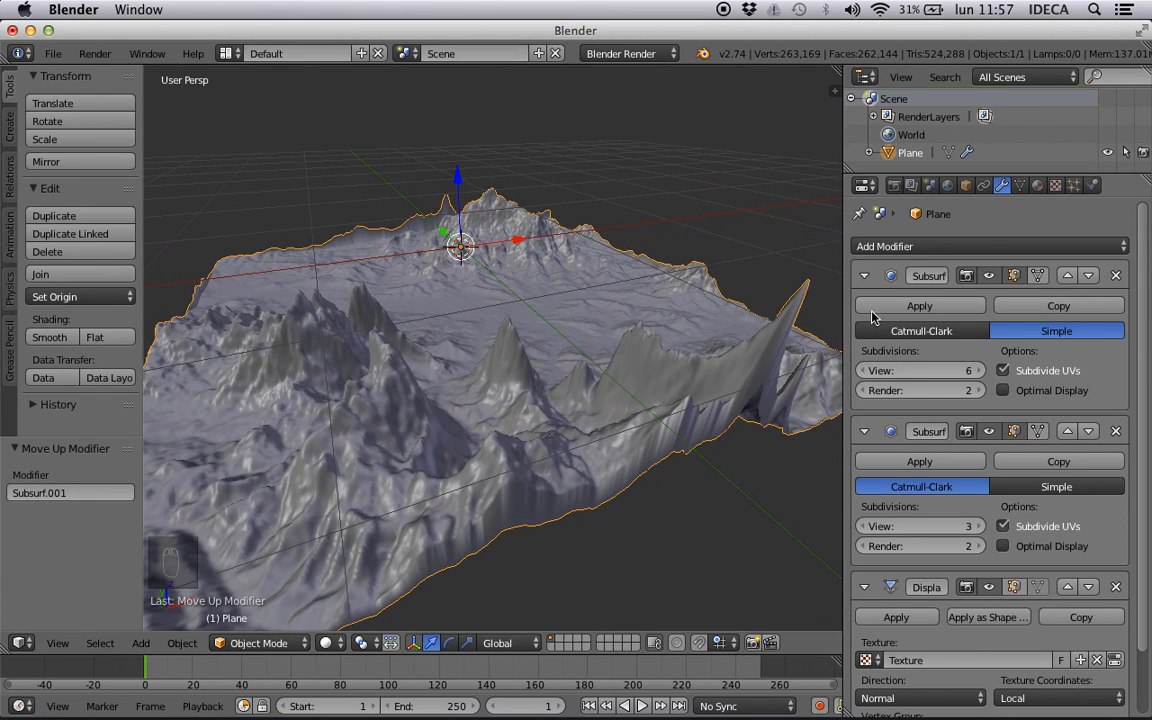
{"action": "left_click", "coordinate": [1055, 186]}
{"action": "scroll", "coordinate": [975, 679], "scroll_direction": "down", "scroll_amount": 3}
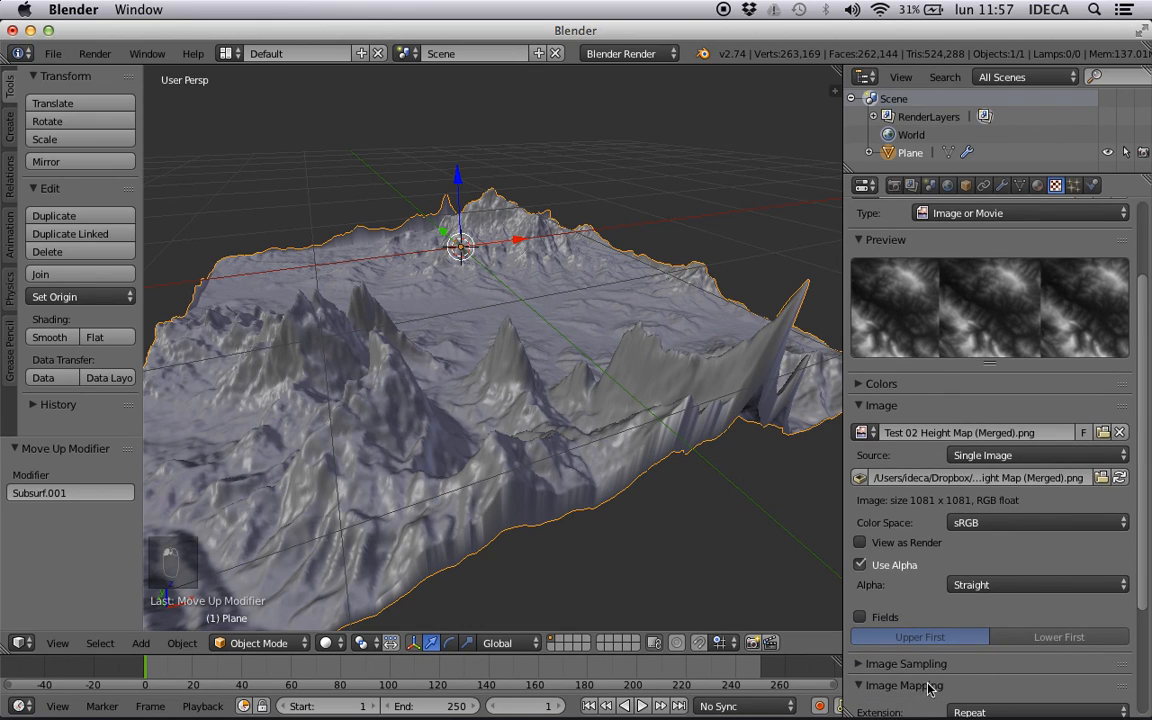
{"action": "left_click", "coordinate": [922, 687]}
{"action": "scroll", "coordinate": [920, 670], "scroll_direction": "down", "scroll_amount": 3}
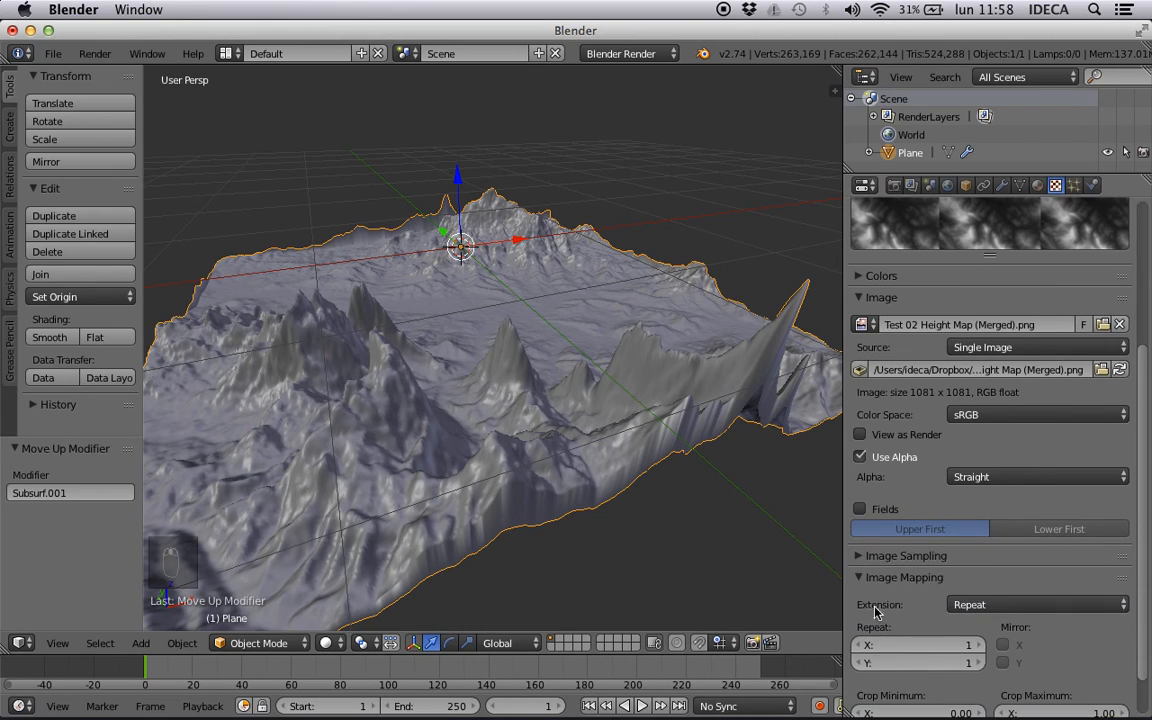
{"action": "left_click", "coordinate": [978, 606]}
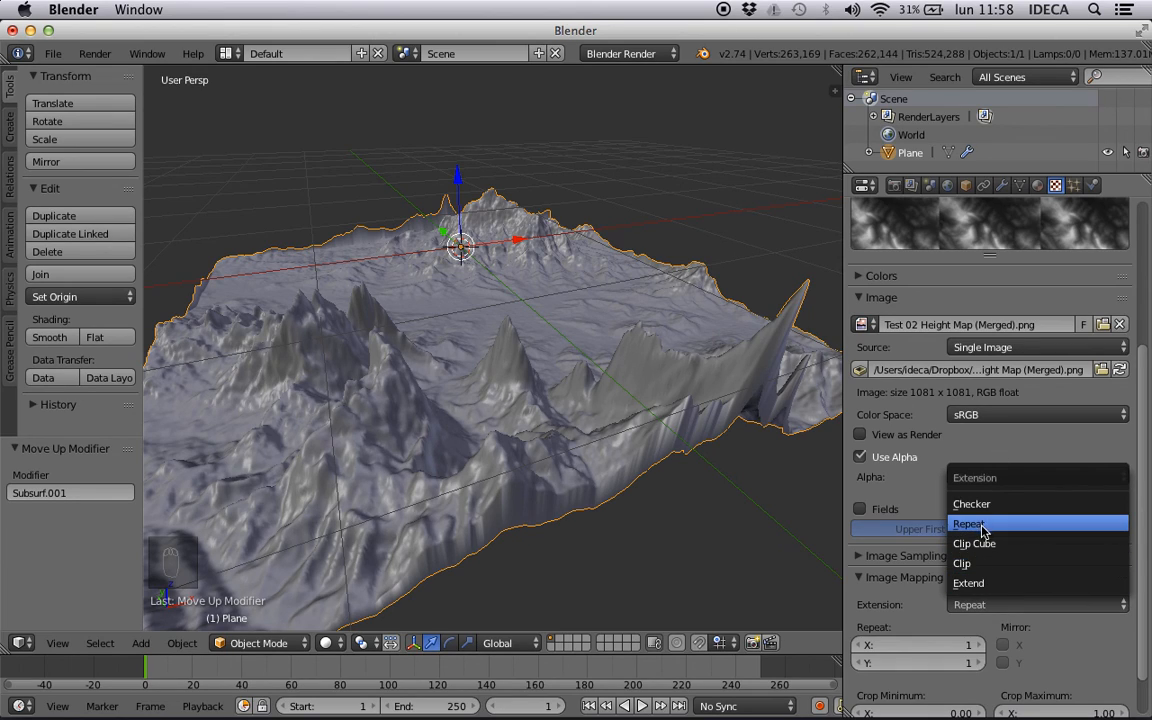
{"action": "left_click", "coordinate": [970, 585]}
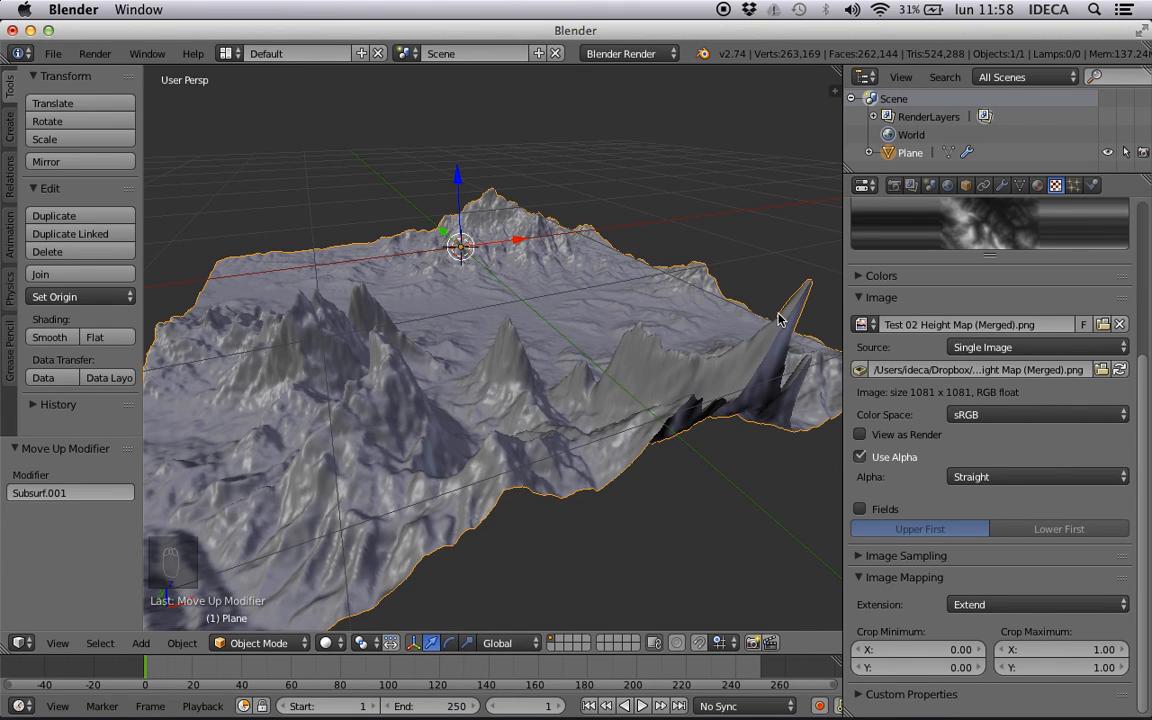
{"action": "middle_click_drag", "start_coordinate": [800, 302], "coordinate": [726, 317]}
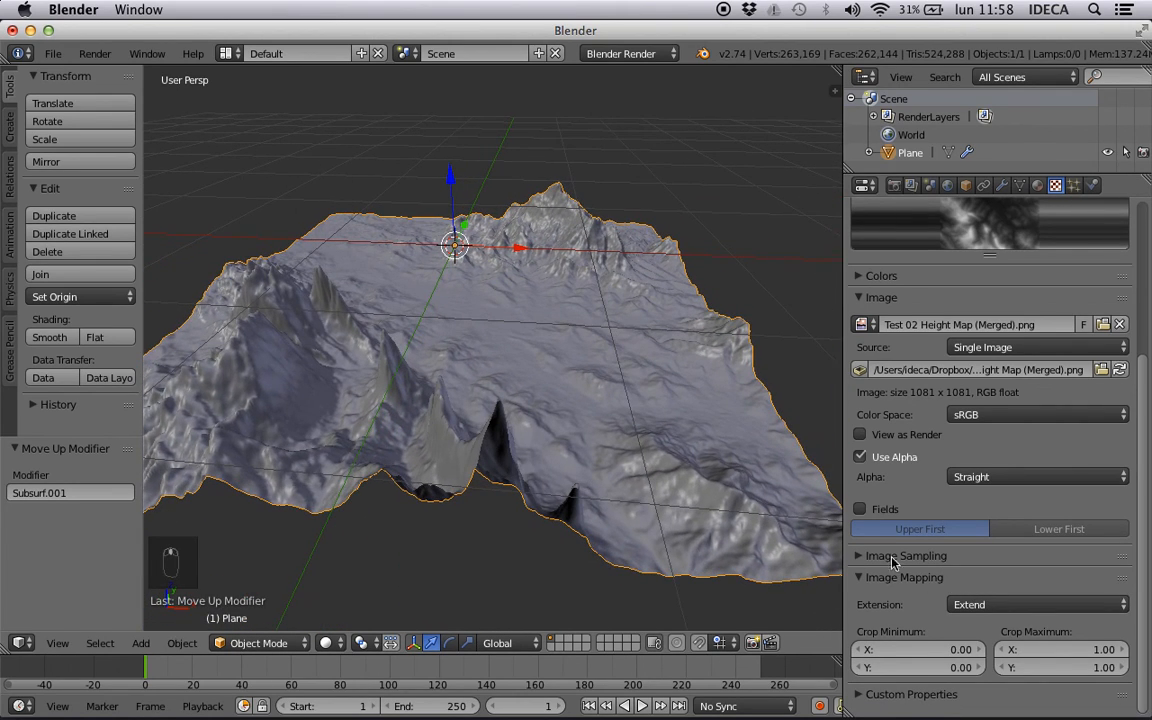
- Switch the image mapping extension to Repeat to compare the terrain's edges and return it to Extend
{"action": "left_click", "coordinate": [977, 606]}
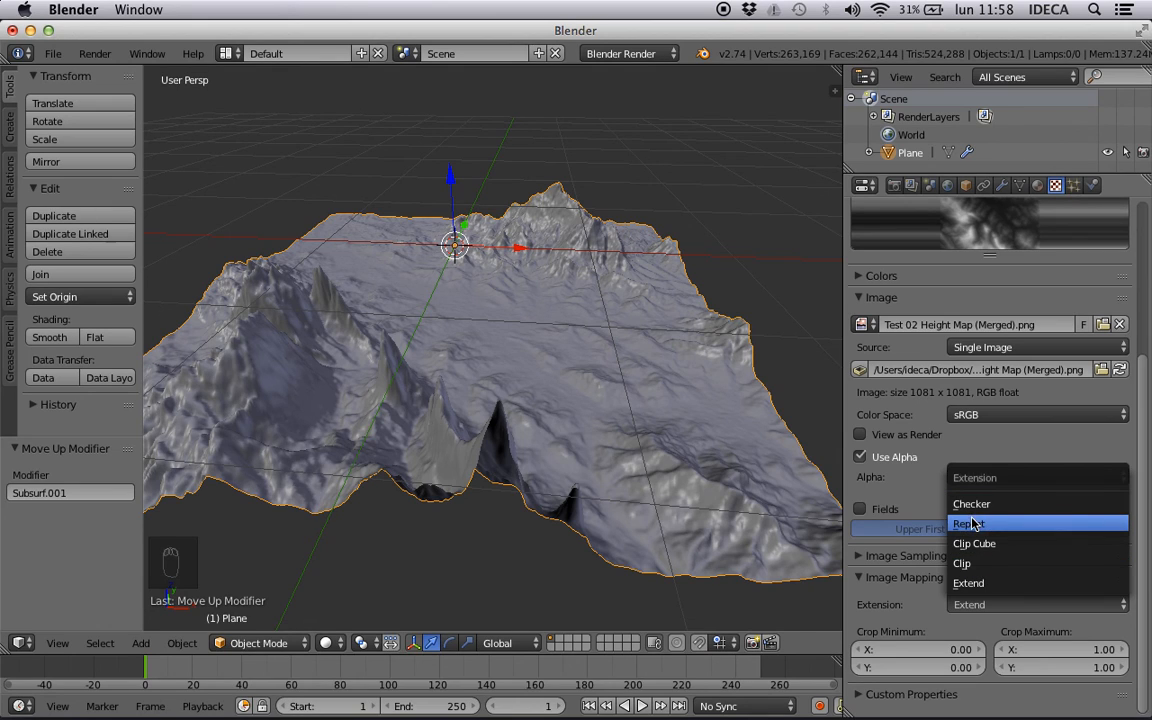
{"action": "key", "text": "Return"}
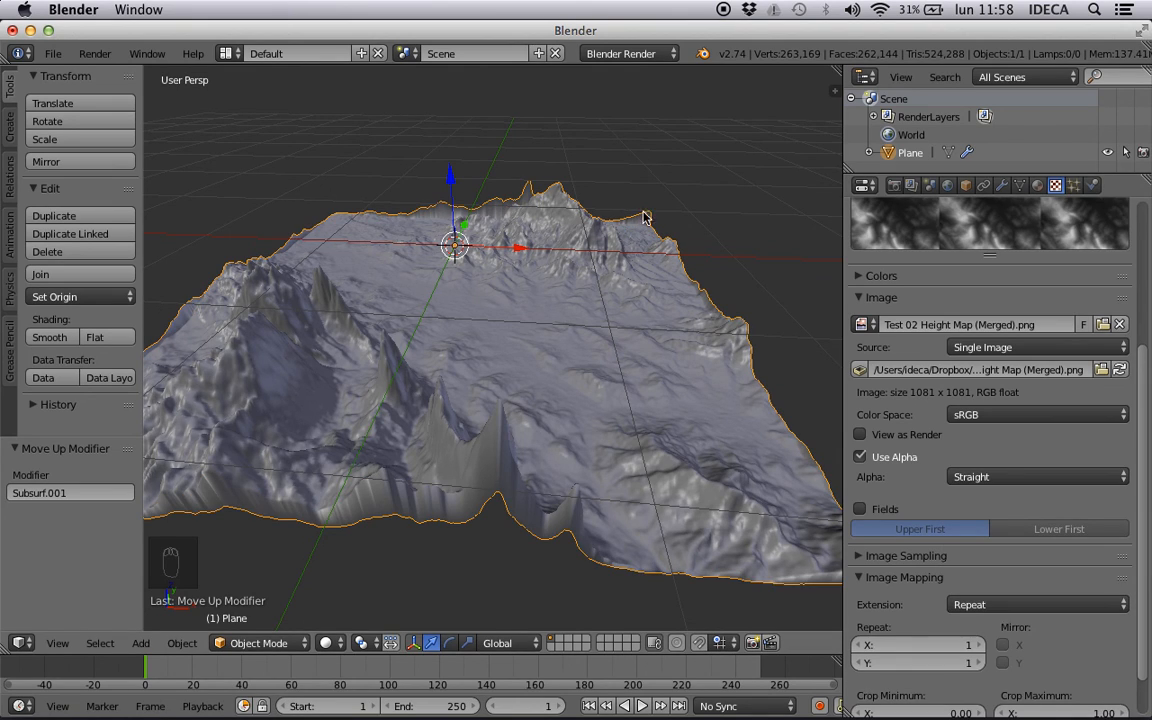
{"action": "middle_click_drag", "start_coordinate": [645, 231], "coordinate": [477, 232]}
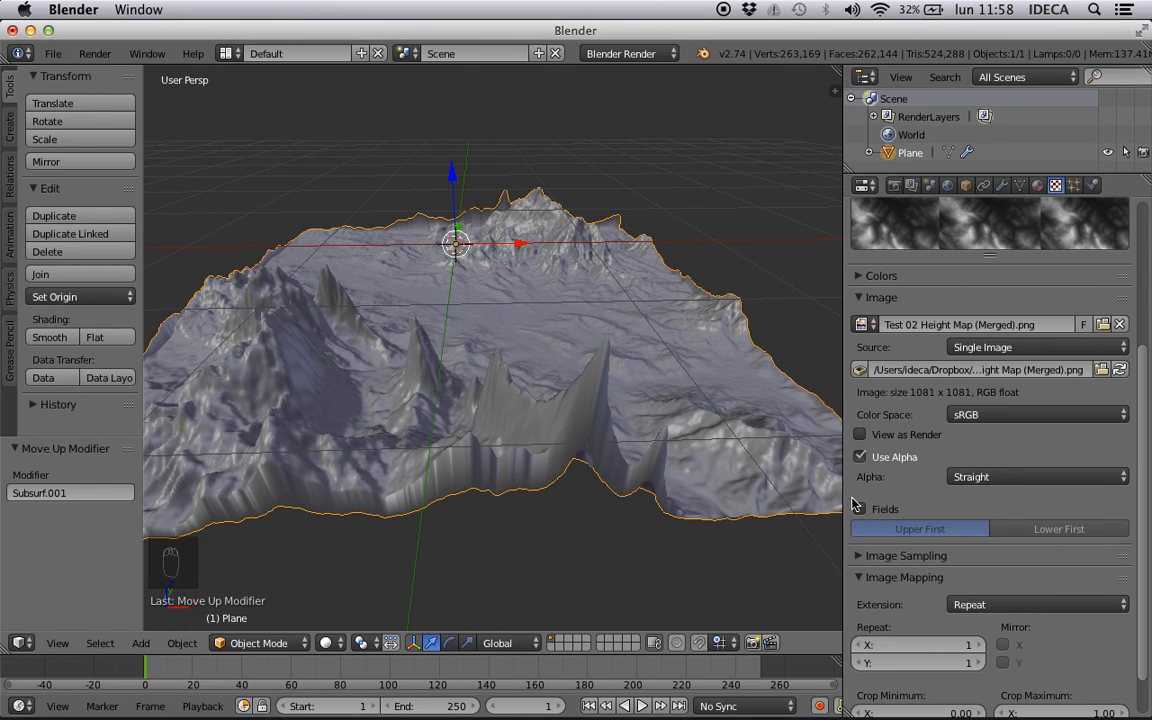
{"action": "left_click", "coordinate": [995, 604]}
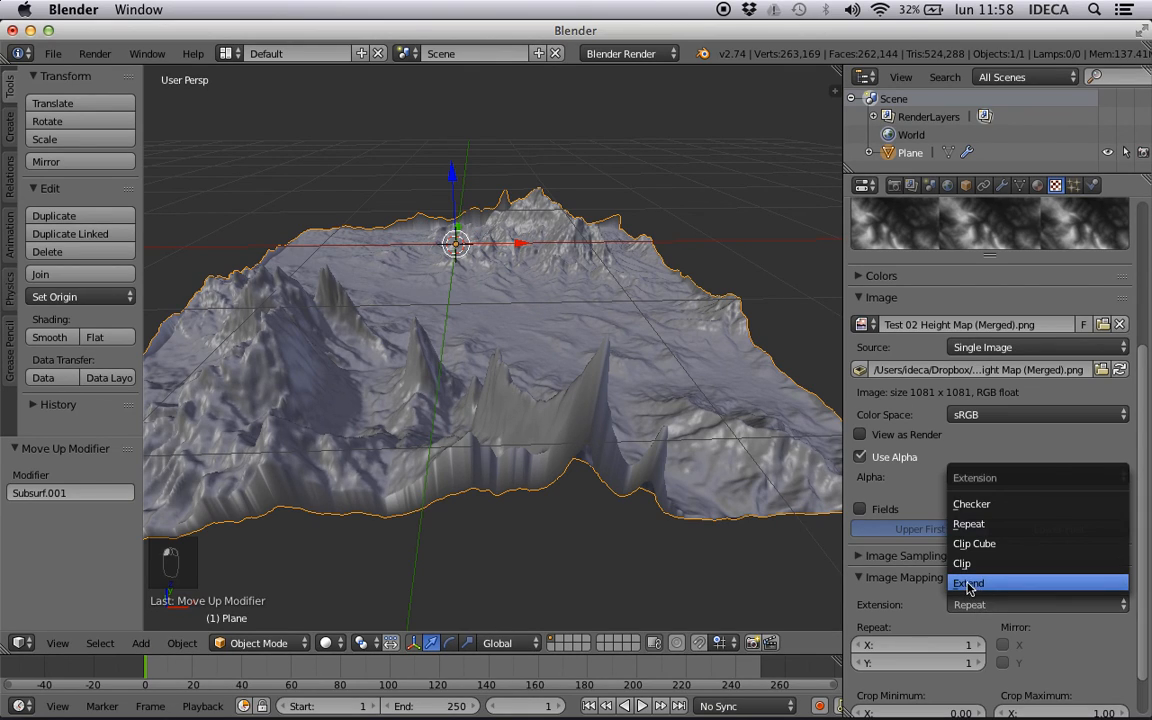
{"action": "left_click", "coordinate": [967, 585]}
{"action": "middle_click_drag", "start_coordinate": [405, 505], "coordinate": [651, 484]}
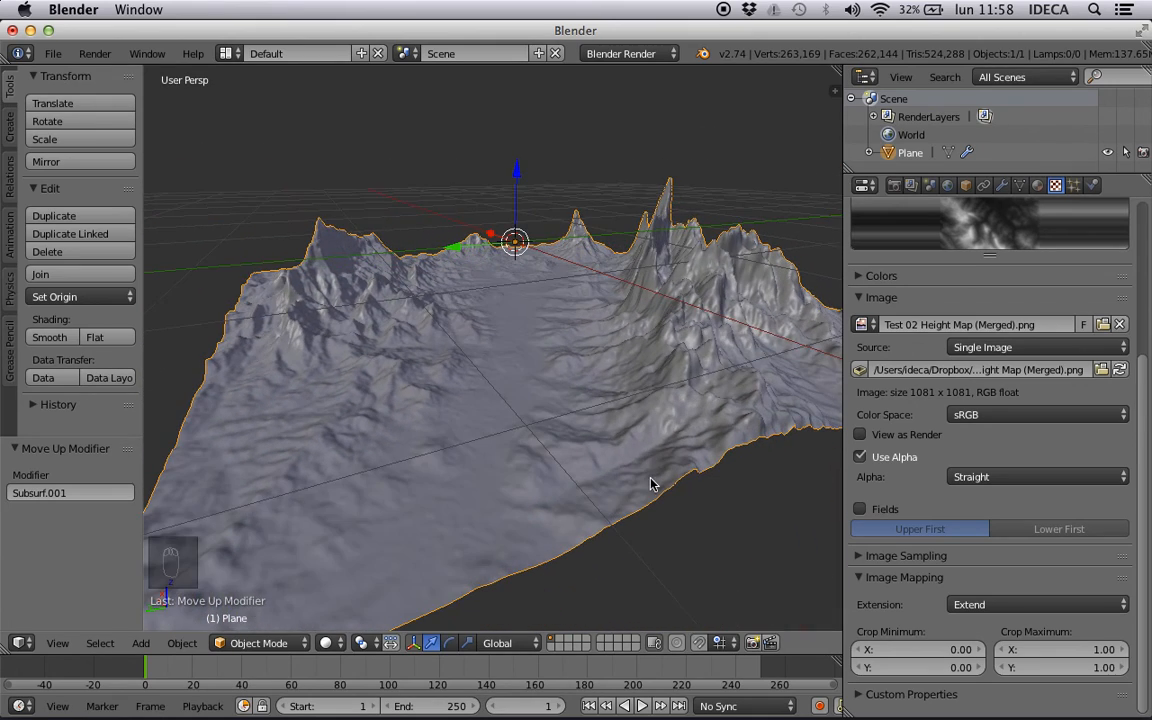
- Compare the height map preview and terrain borders under Repeat and Extend, leaving the extension on Extend
{"action": "scroll", "coordinate": [868, 274], "scroll_direction": "up", "scroll_amount": 5}
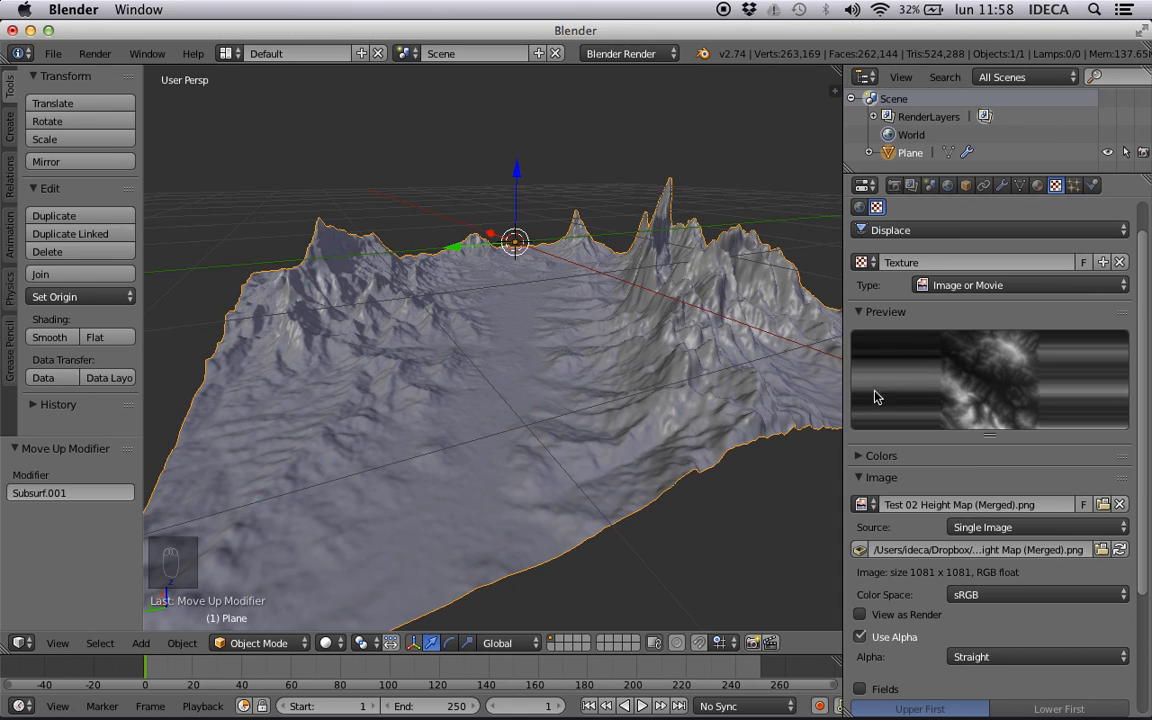
{"action": "left_click", "coordinate": [859, 479]}
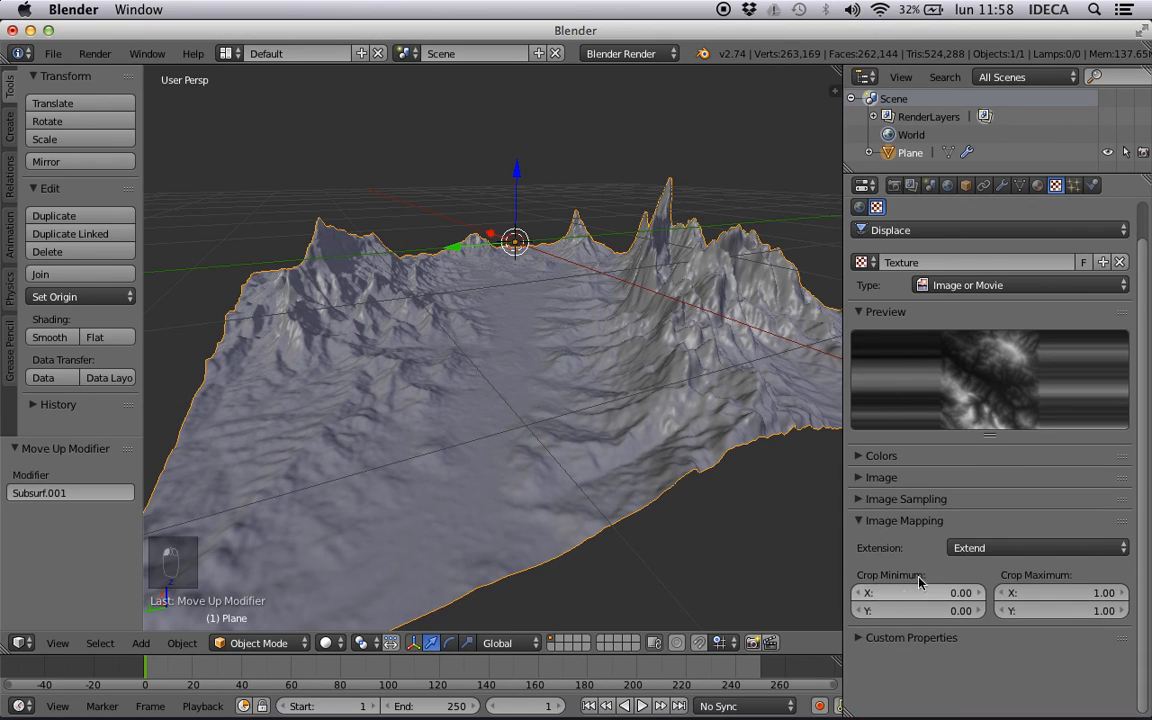
{"action": "left_click", "coordinate": [965, 548]}
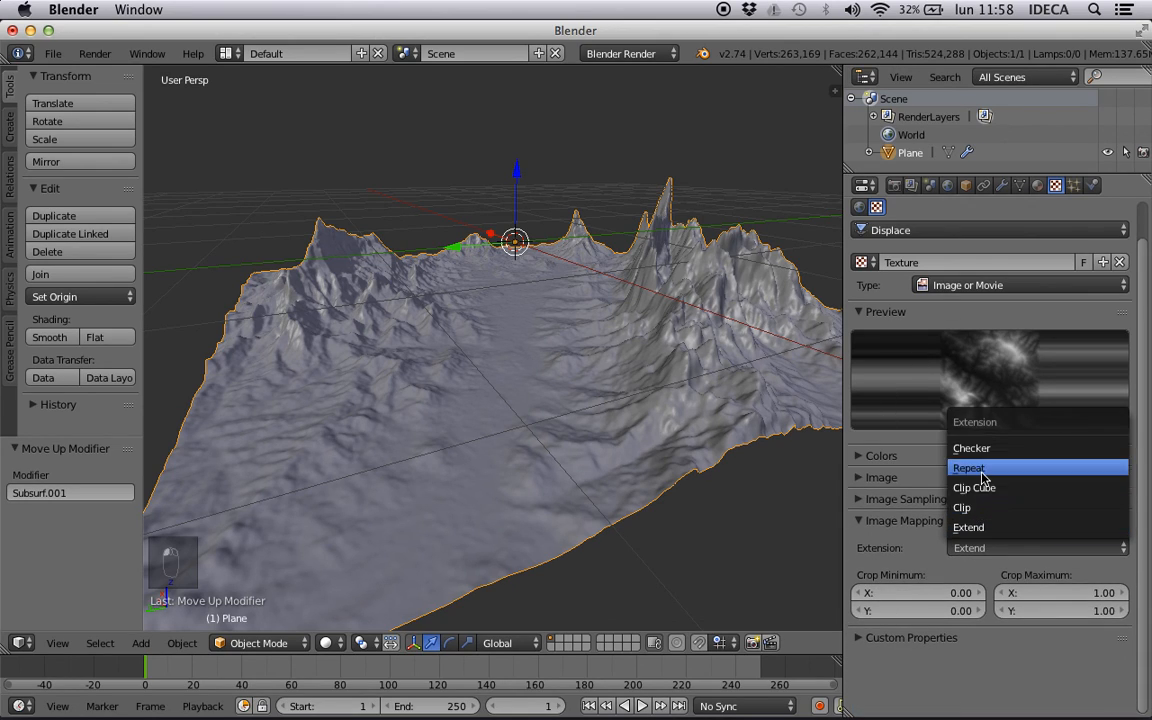
{"action": "key", "text": "Return"}
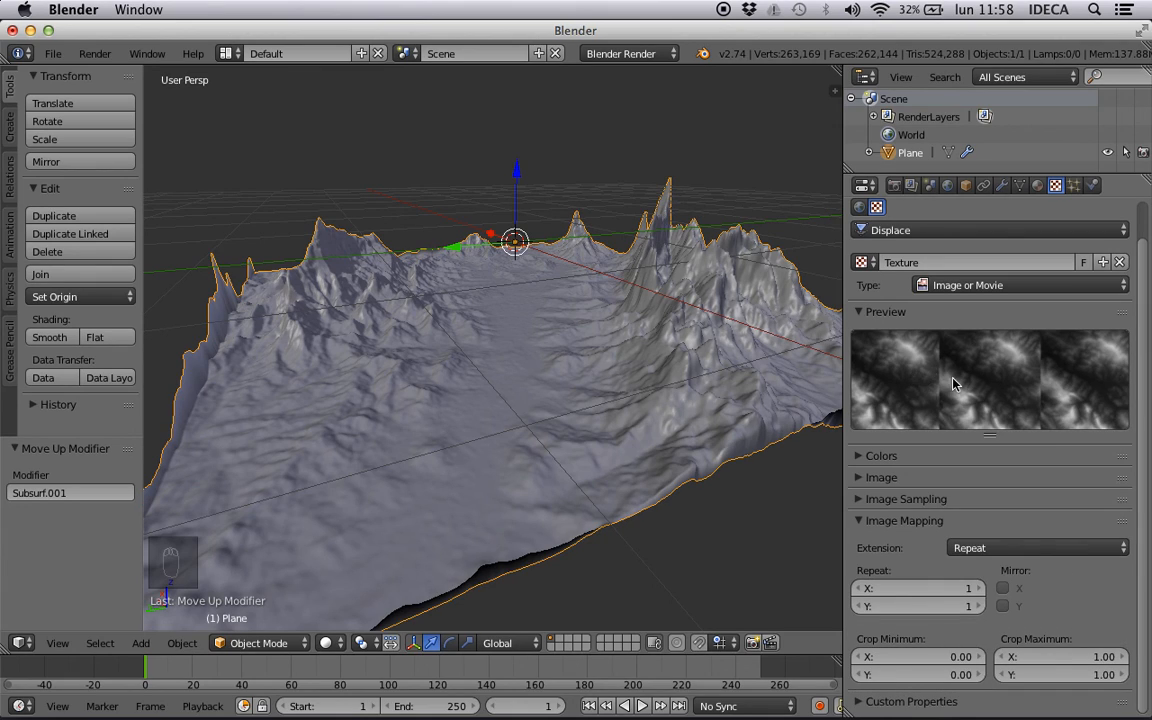
{"action": "left_click", "coordinate": [993, 542]}
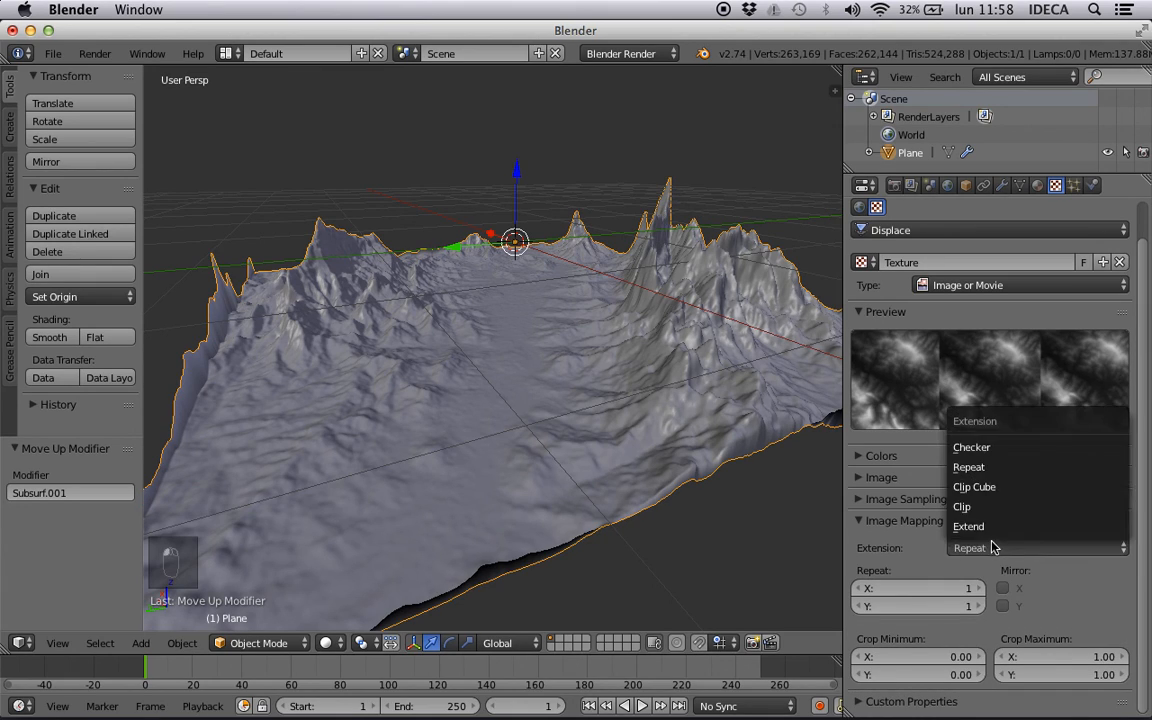
{"action": "key", "text": "Return"}
{"action": "middle_click_drag", "start_coordinate": [465, 501], "coordinate": [724, 516]}
{"action": "scroll", "coordinate": [660, 466], "scroll_direction": "up", "scroll_amount": 1}
{"action": "scroll", "coordinate": [660, 466], "scroll_direction": "down", "scroll_amount": 2}
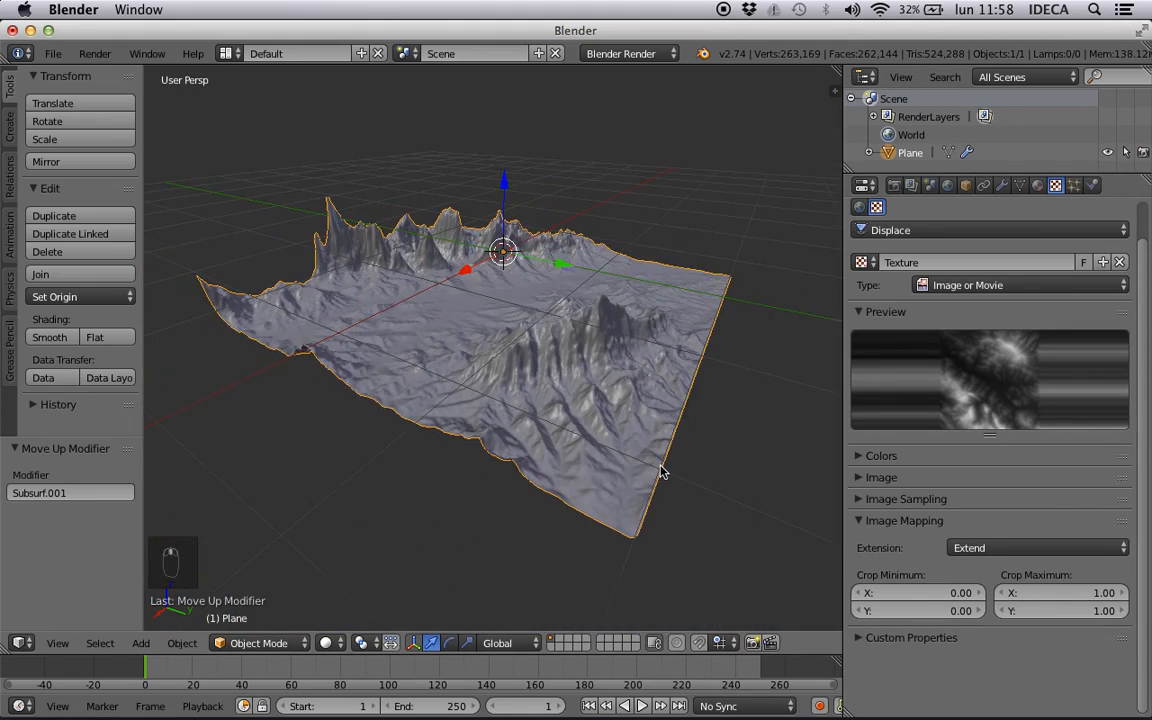
- Enable Matcap shading in the 3D viewport with the grey material and view the terrain's relief
{"action": "key", "text": "n"}
{"action": "scroll", "coordinate": [755, 525], "scroll_direction": "down", "scroll_amount": 5}
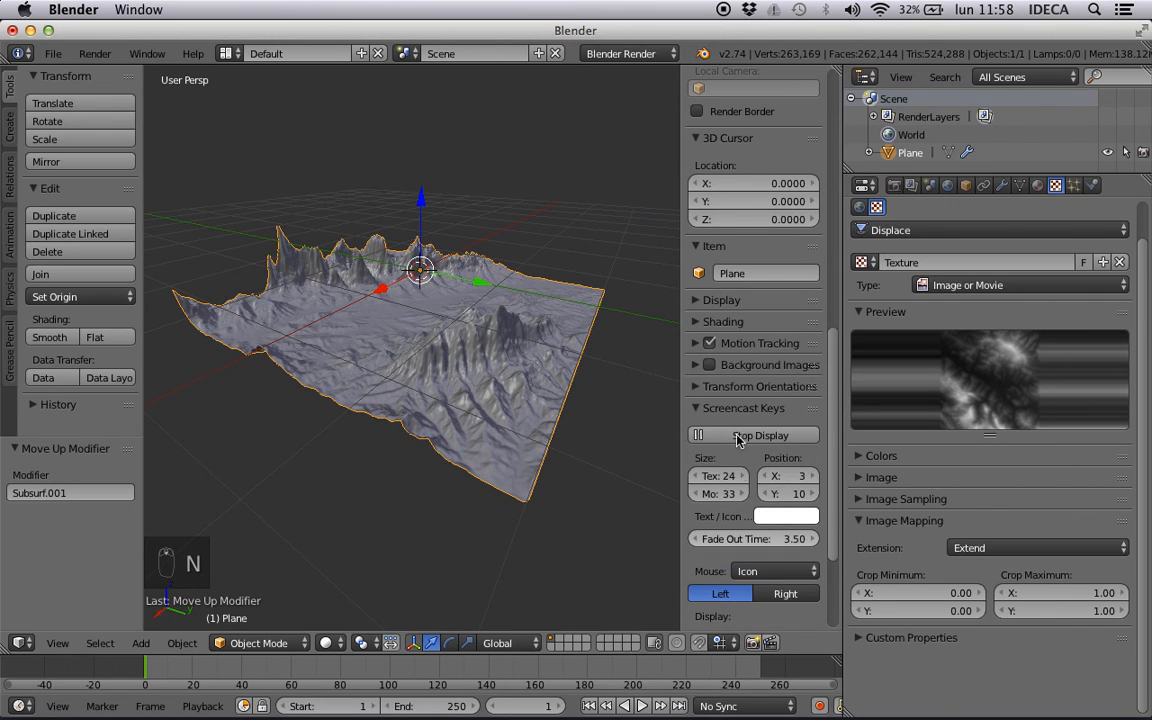
{"action": "left_click", "coordinate": [735, 340]}
{"action": "left_click", "coordinate": [697, 388]}
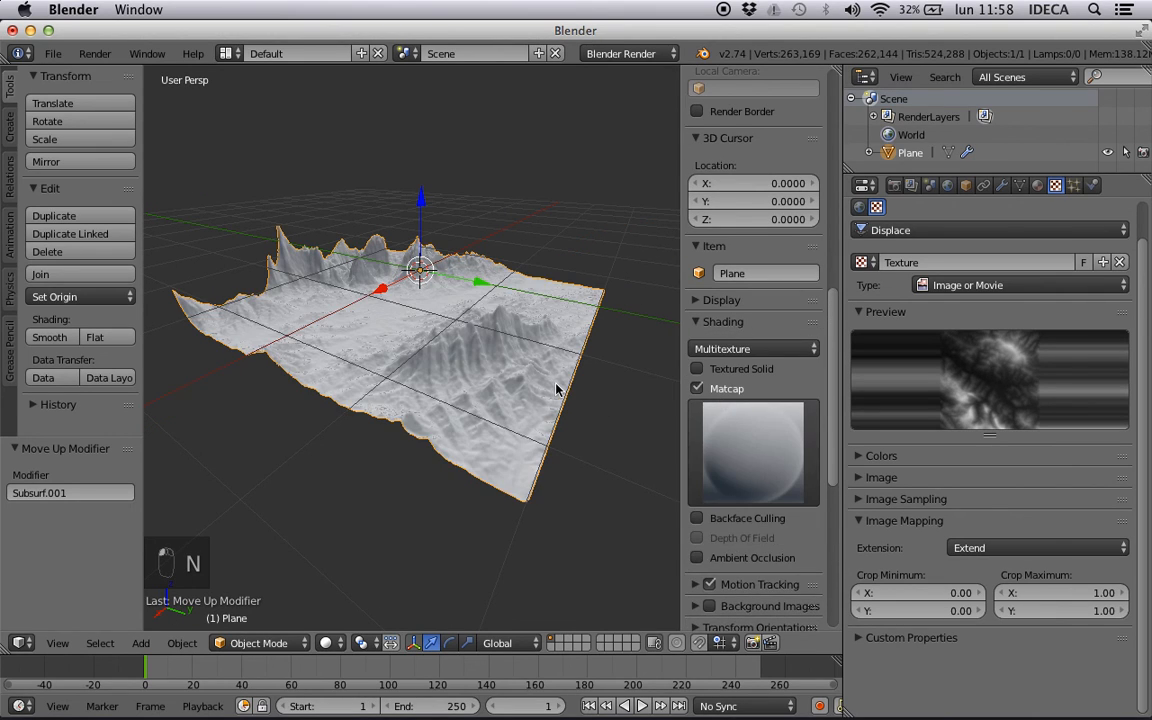
{"action": "key", "text": "n"}
{"action": "scroll", "coordinate": [560, 390], "scroll_direction": "up", "scroll_amount": 4}
{"action": "middle_click_drag", "start_coordinate": [574, 408], "coordinate": [445, 432]}
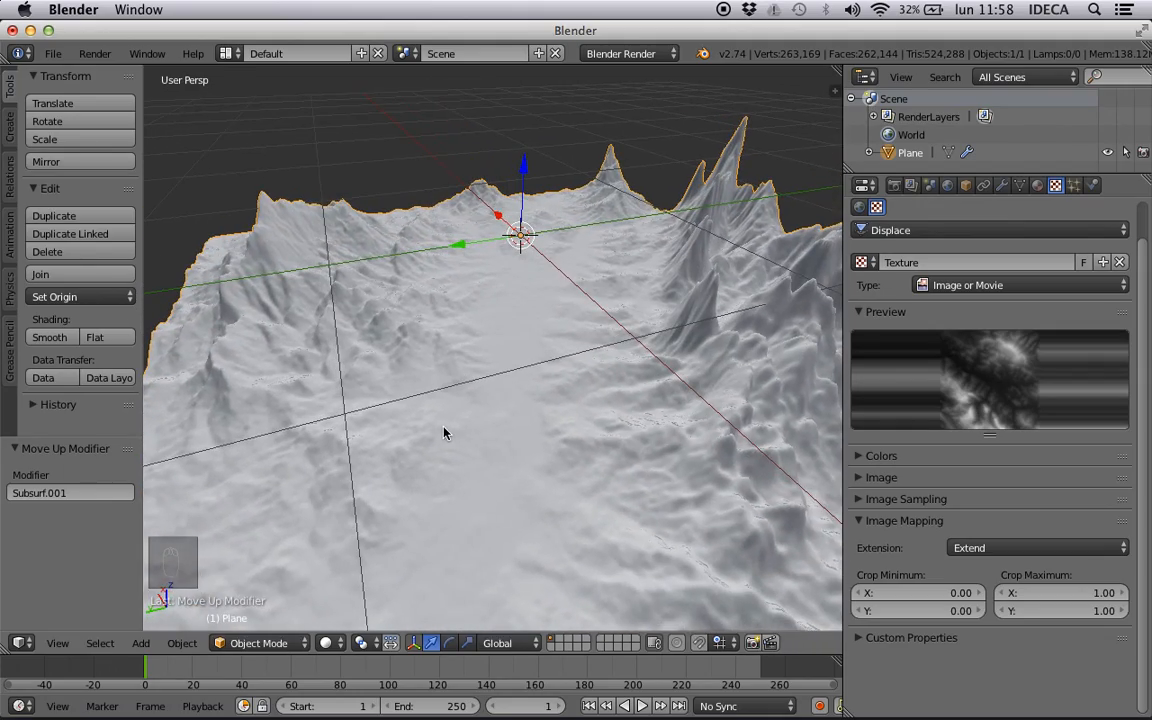
{"action": "scroll", "coordinate": [692, 428], "scroll_direction": "down", "scroll_amount": 2}
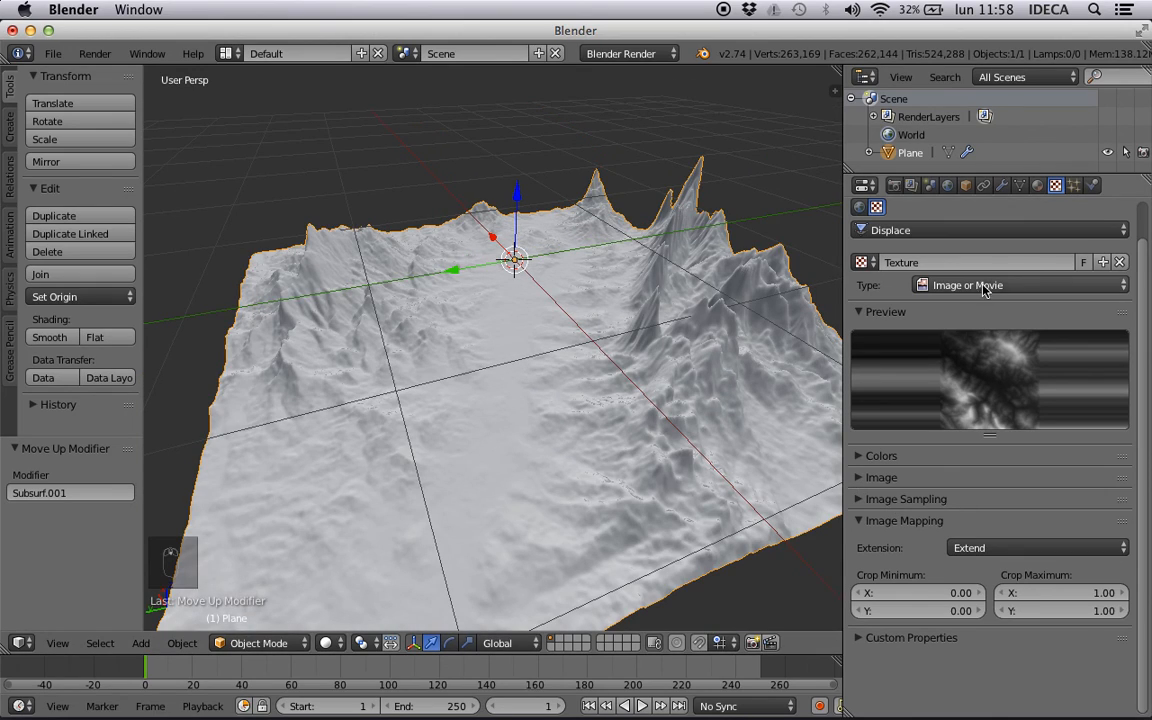
- Expand the texture's image settings and examine the terrain's steep peaks and flat areas from several low angles
{"action": "left_click", "coordinate": [882, 478]}
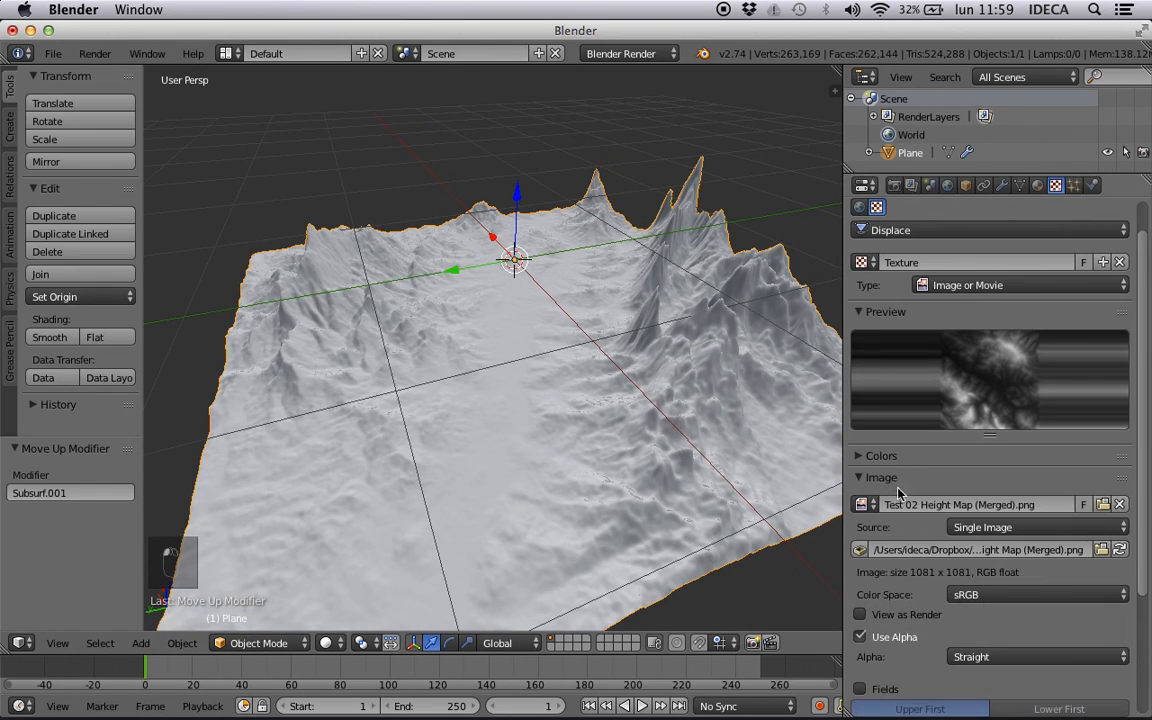
{"action": "scroll", "coordinate": [893, 597], "scroll_direction": "down", "scroll_amount": 5}
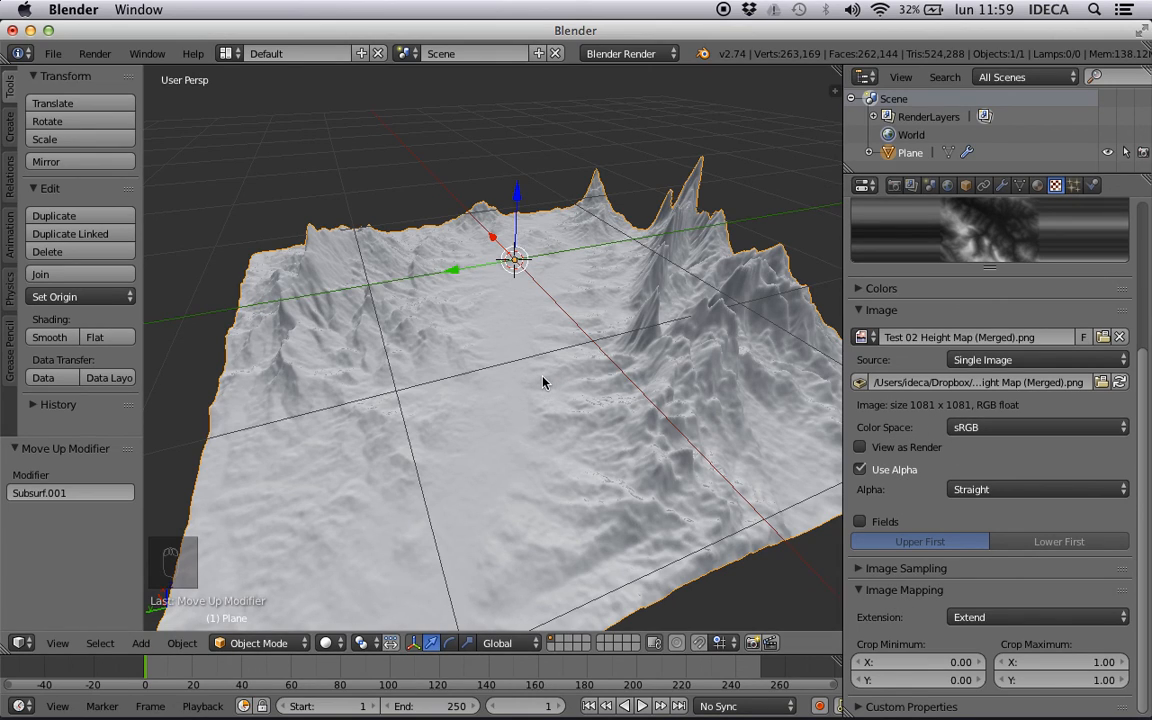
{"action": "middle_click_drag", "start_coordinate": [531, 425], "coordinate": [605, 393]}
{"action": "scroll", "coordinate": [689, 452], "scroll_direction": "up", "scroll_amount": 4}
{"action": "middle_click_drag", "start_coordinate": [624, 337], "coordinate": [284, 346]}
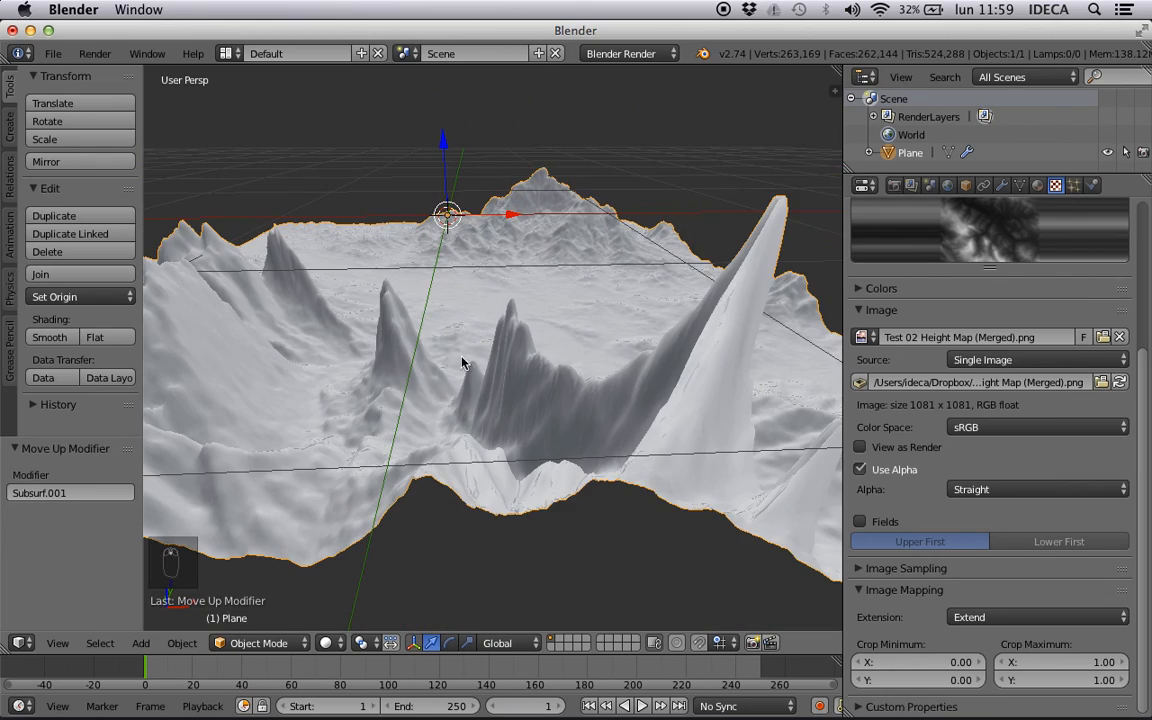
{"action": "middle_click_drag", "start_coordinate": [534, 371], "coordinate": [475, 258]}
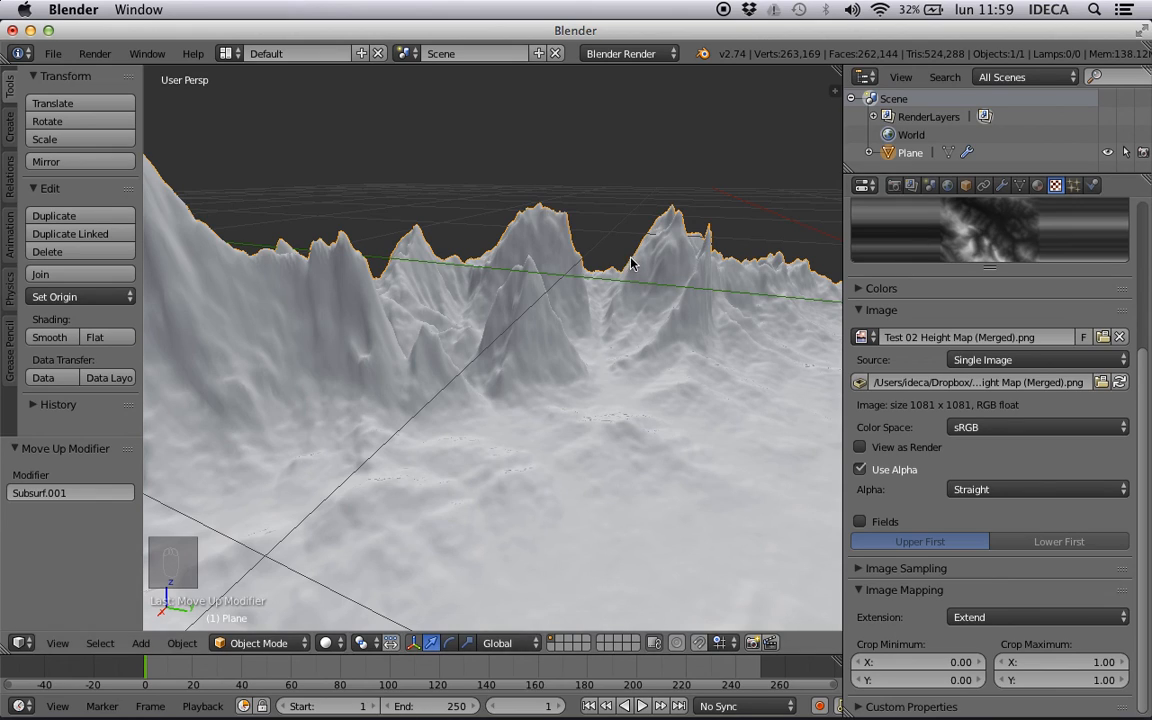
{"action": "middle_click_drag", "start_coordinate": [728, 424], "coordinate": [591, 377]}
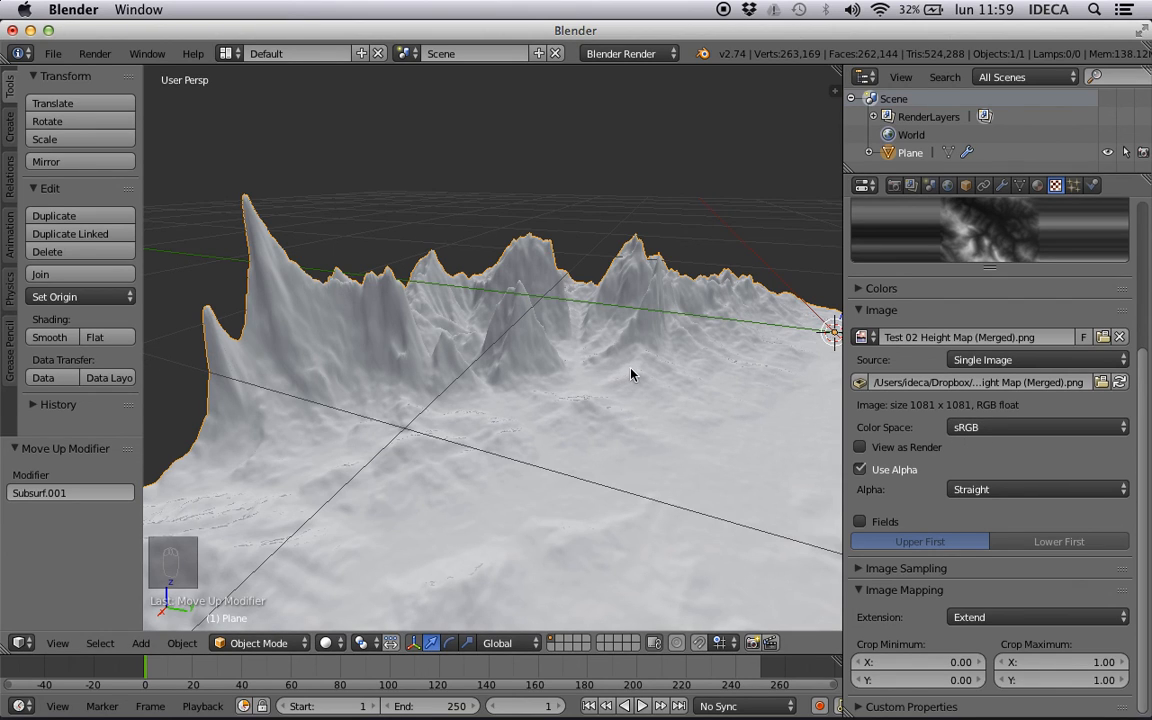
{"action": "middle_click_drag", "start_coordinate": [633, 371], "coordinate": [609, 377]}
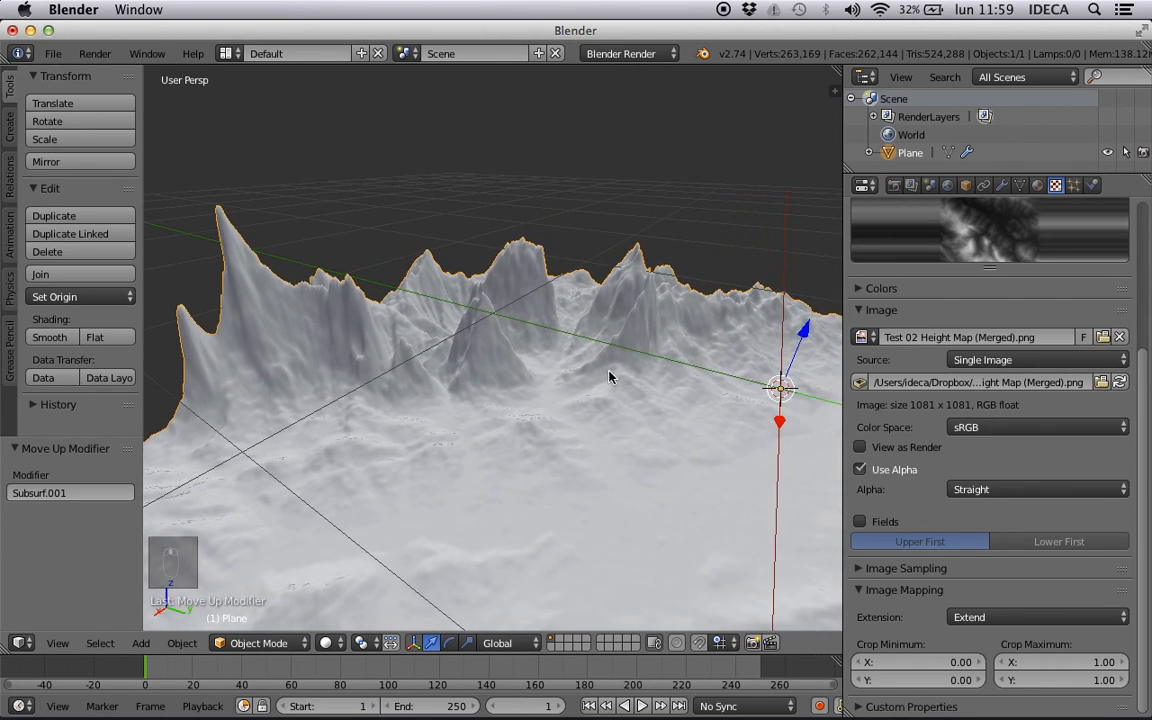
- Set the height map image's color space to Linear and inspect the whole terrain in orthographic view
{"action": "left_click", "coordinate": [988, 428]}
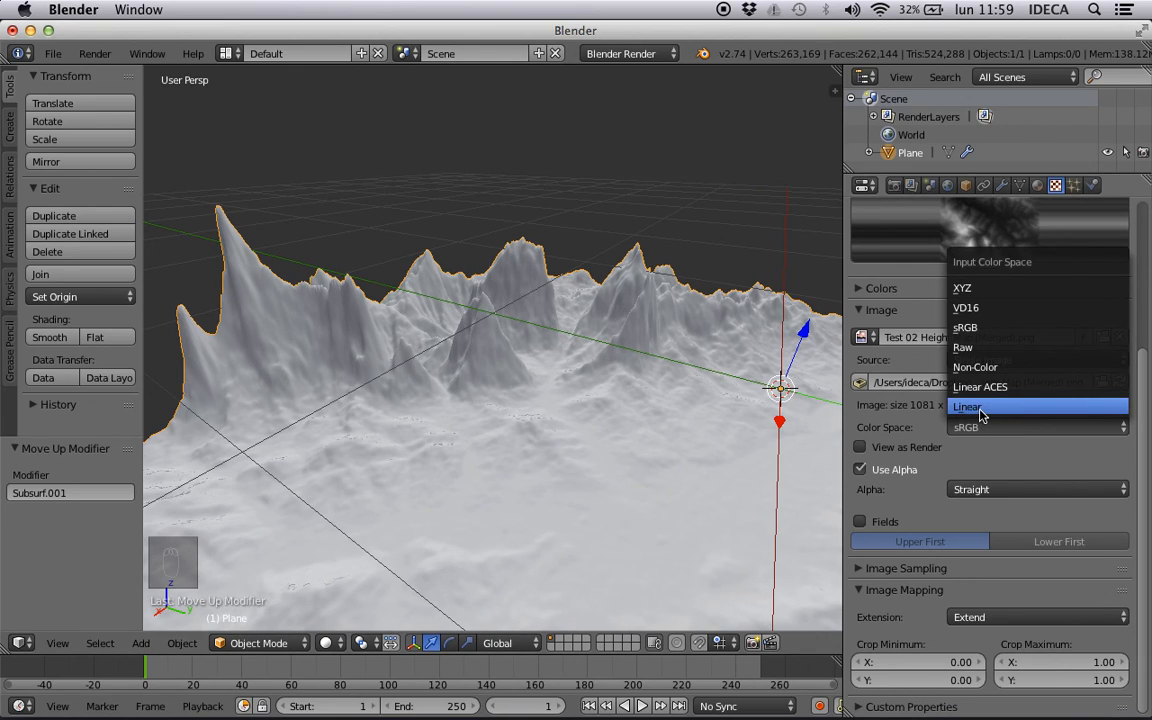
{"action": "left_click", "coordinate": [980, 410]}
{"action": "middle_click_drag", "start_coordinate": [648, 440], "coordinate": [731, 456]}
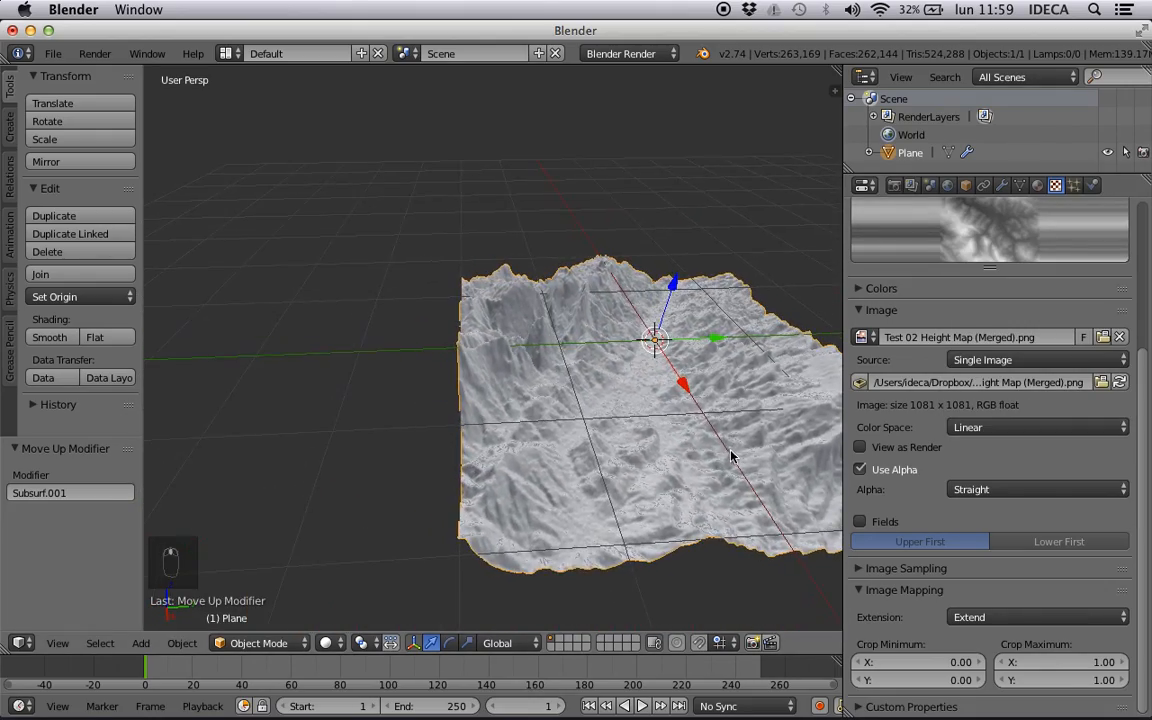
{"action": "middle_click_drag", "start_coordinate": [706, 393], "coordinate": [216, 397]}
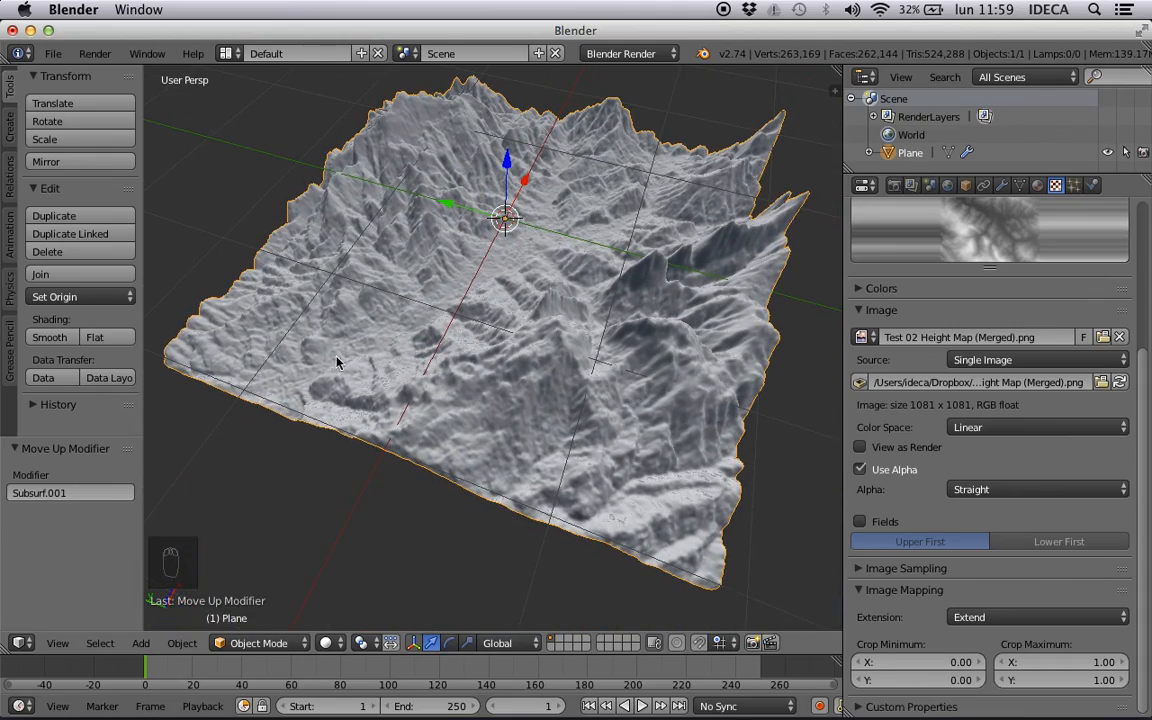
{"action": "key", "text": "KP_5"}
{"action": "middle_click_drag", "start_coordinate": [382, 326], "coordinate": [685, 485]}
- Set the height map image's color space to VD16 and inspect the resulting peaks from the opposite side
{"action": "left_click", "coordinate": [979, 427]}
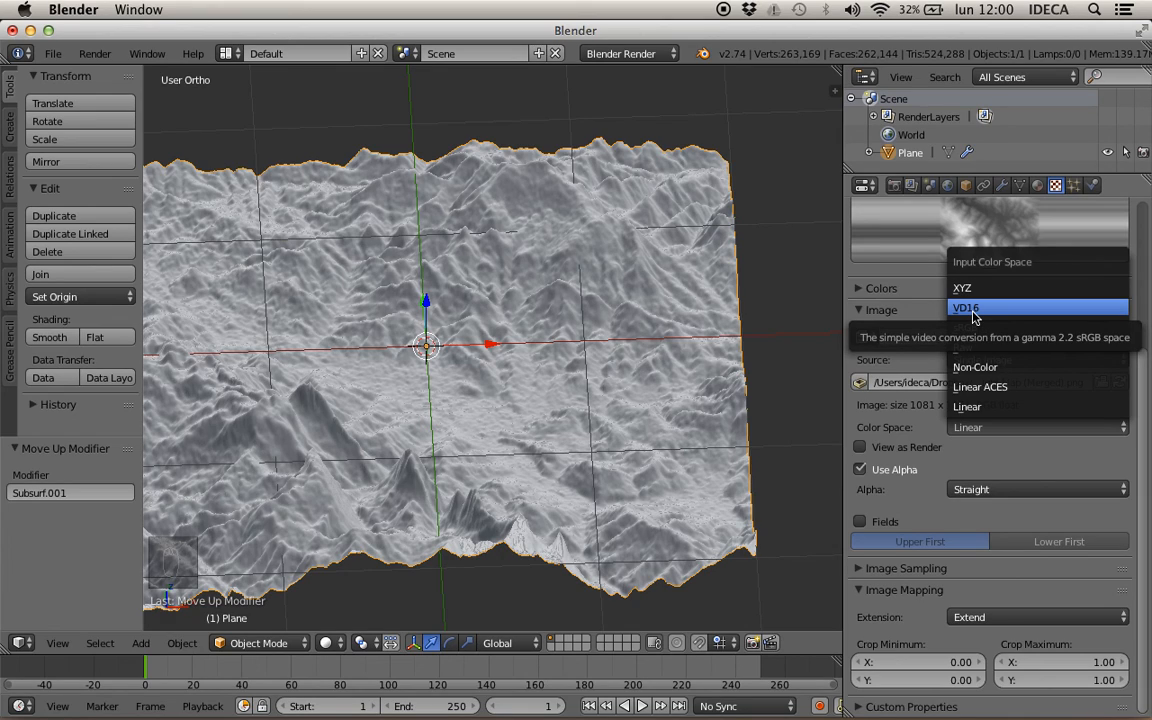
{"action": "key", "text": "Return"}
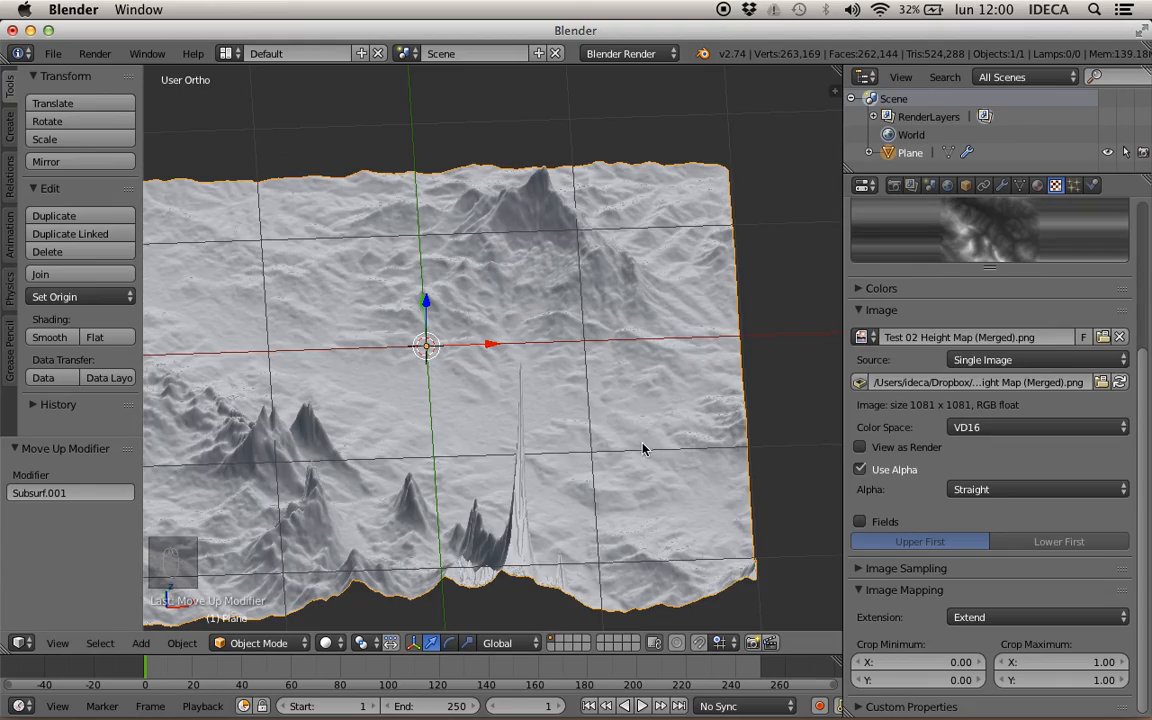
{"action": "middle_click_drag", "start_coordinate": [643, 442], "coordinate": [490, 330]}
{"action": "scroll", "coordinate": [630, 446], "scroll_direction": "up", "scroll_amount": 2}
{"action": "middle_click_drag", "start_coordinate": [653, 464], "coordinate": [657, 300], "text": "shift"}
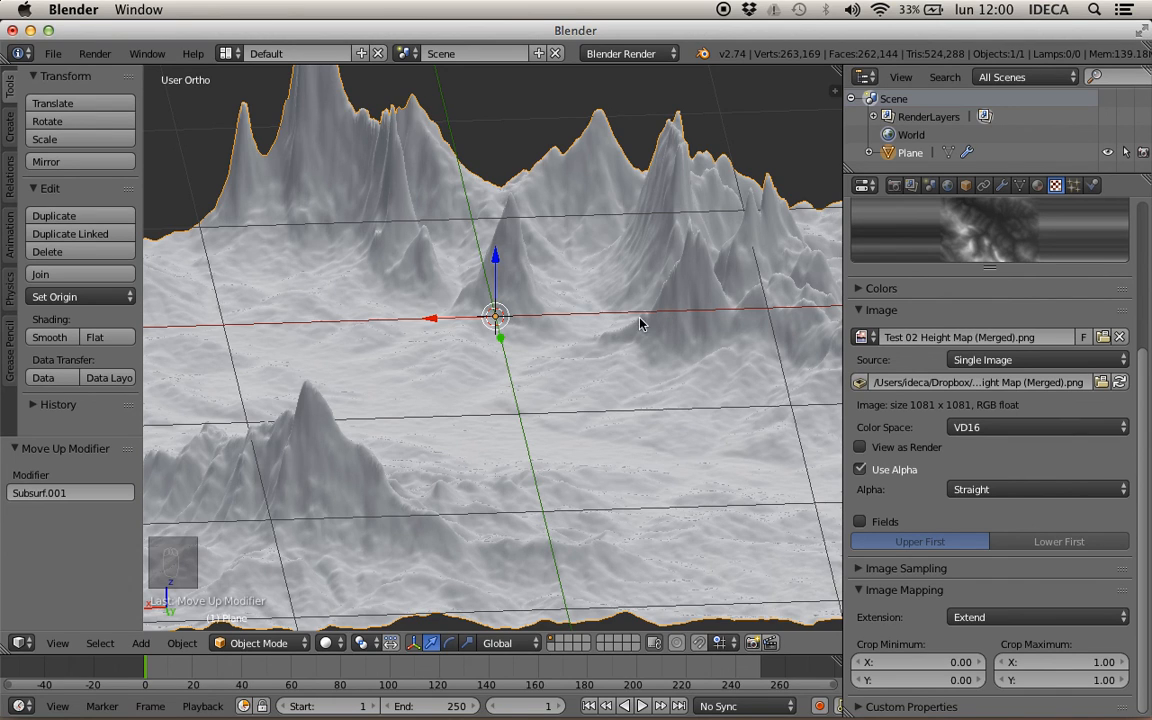
{"action": "middle_click_drag", "start_coordinate": [586, 360], "coordinate": [483, 378]}
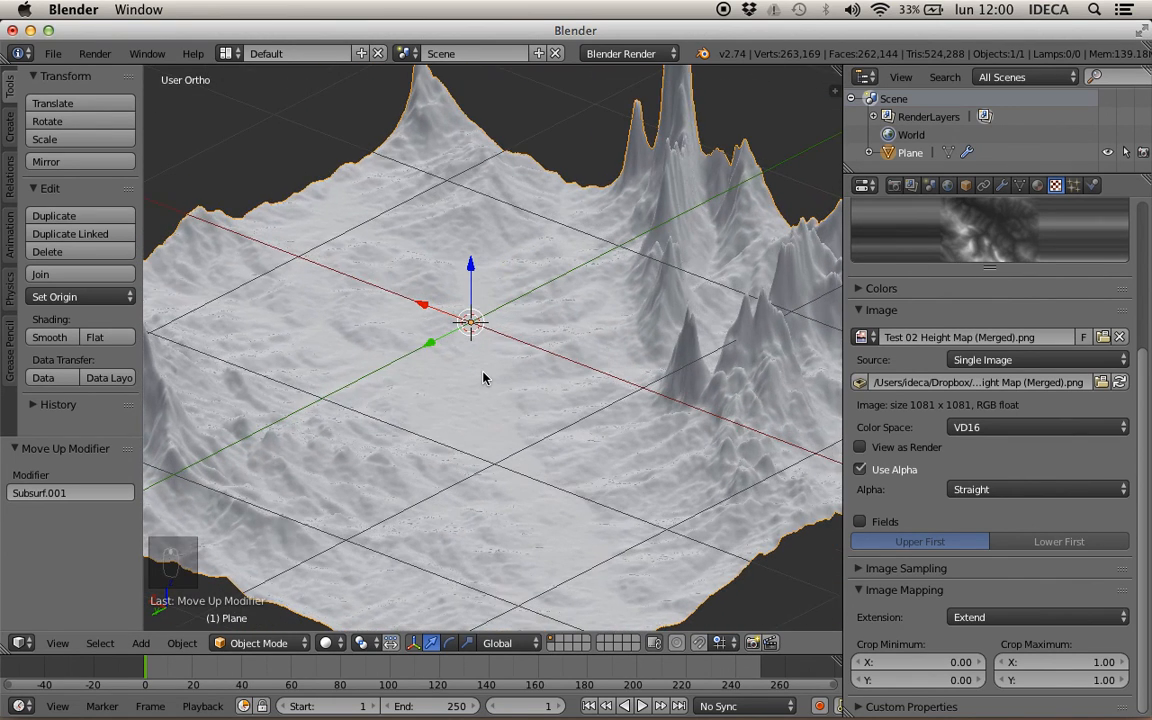
- Set the height map image's color space back to Linear and inspect the terrain from above and at an angle
{"action": "left_click", "coordinate": [1008, 428]}
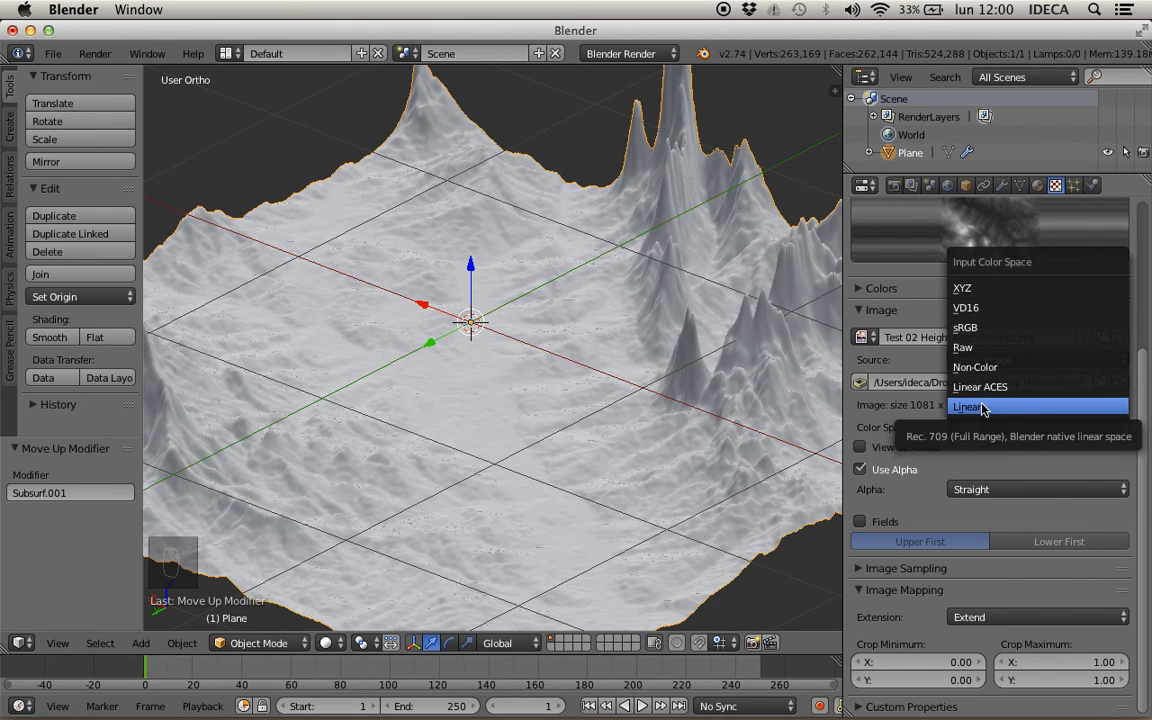
{"action": "key", "text": "Return"}
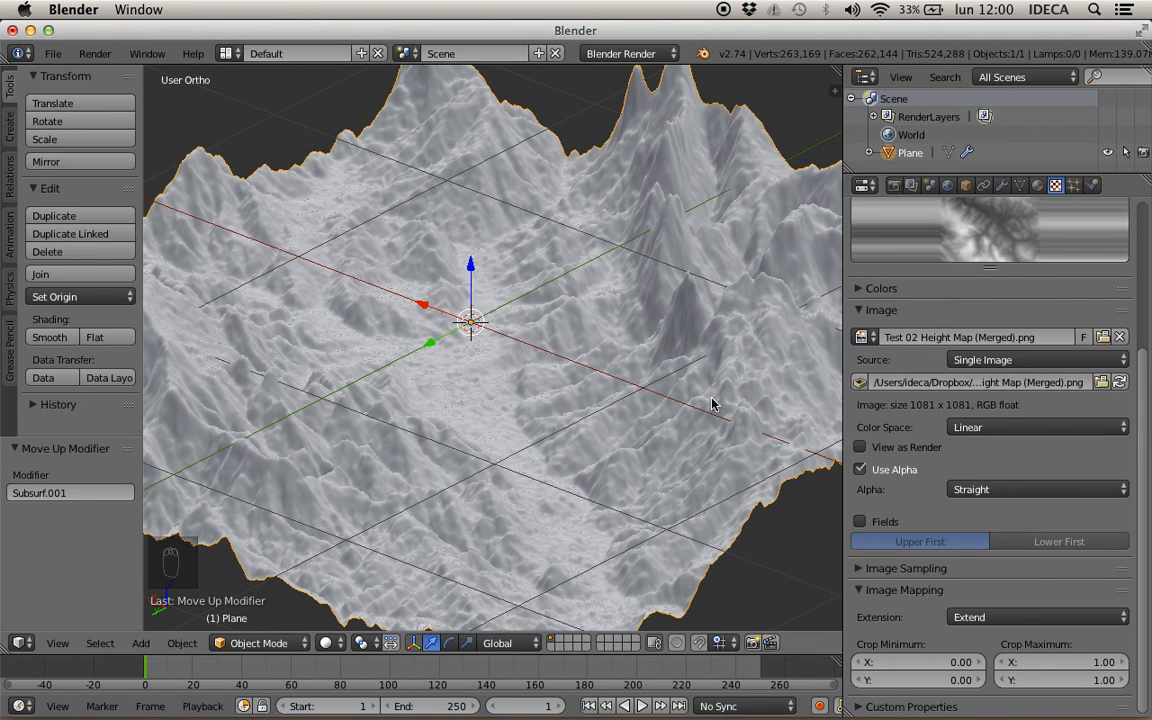
{"action": "middle_click_drag", "start_coordinate": [712, 404], "coordinate": [519, 368]}
{"action": "key", "text": "KP_7"}
{"action": "scroll", "coordinate": [547, 365], "scroll_direction": "down", "scroll_amount": 1}
{"action": "scroll", "coordinate": [561, 392], "scroll_direction": "up", "scroll_amount": 1}
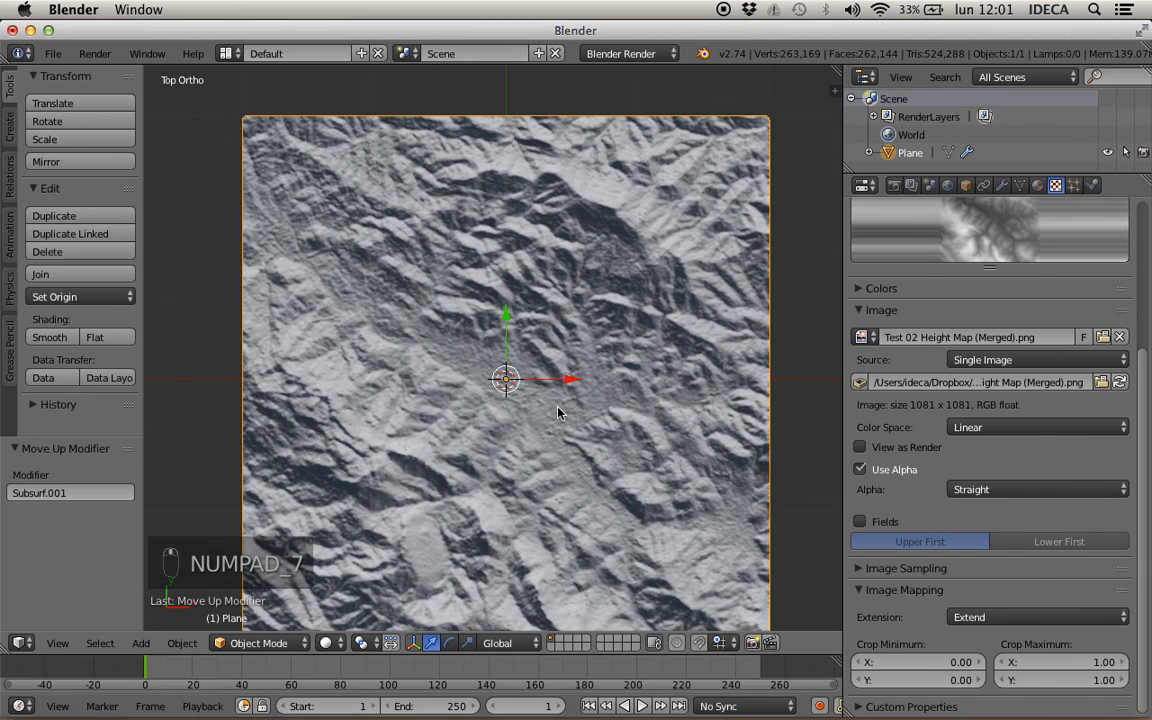
{"action": "middle_click_drag", "start_coordinate": [558, 412], "coordinate": [535, 293]}
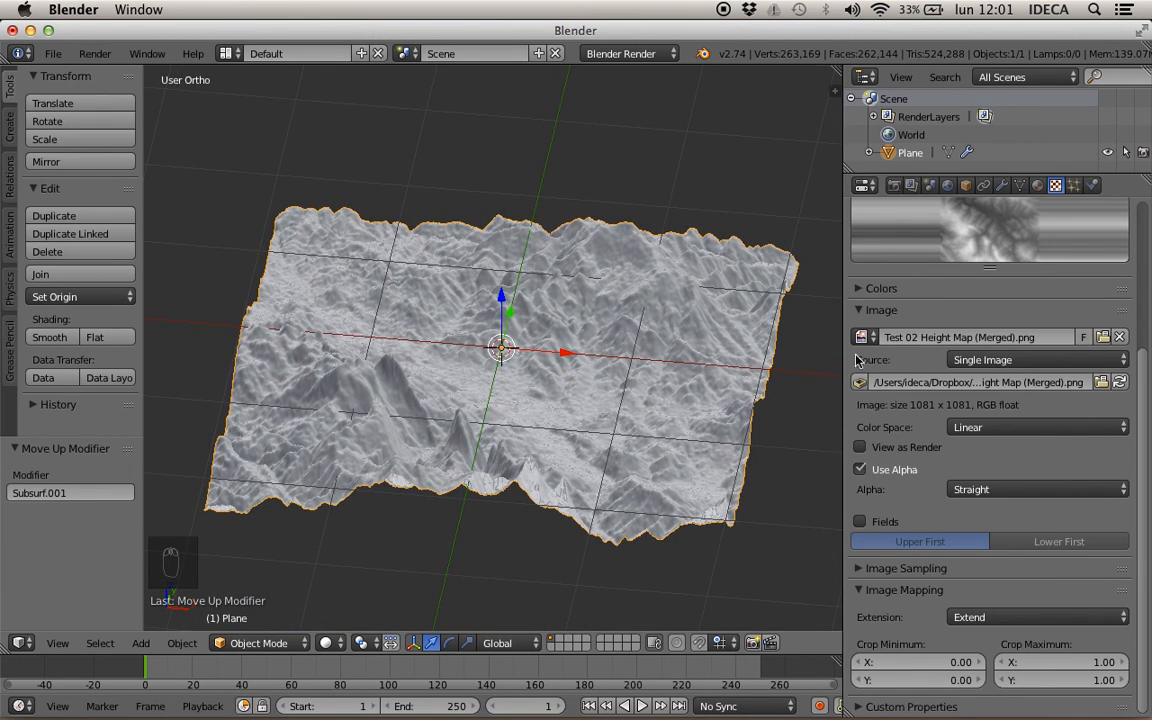
- Show the plane's modifier stack and examine the subdivided terrain's surface detail up close
{"action": "left_click", "coordinate": [1002, 185]}
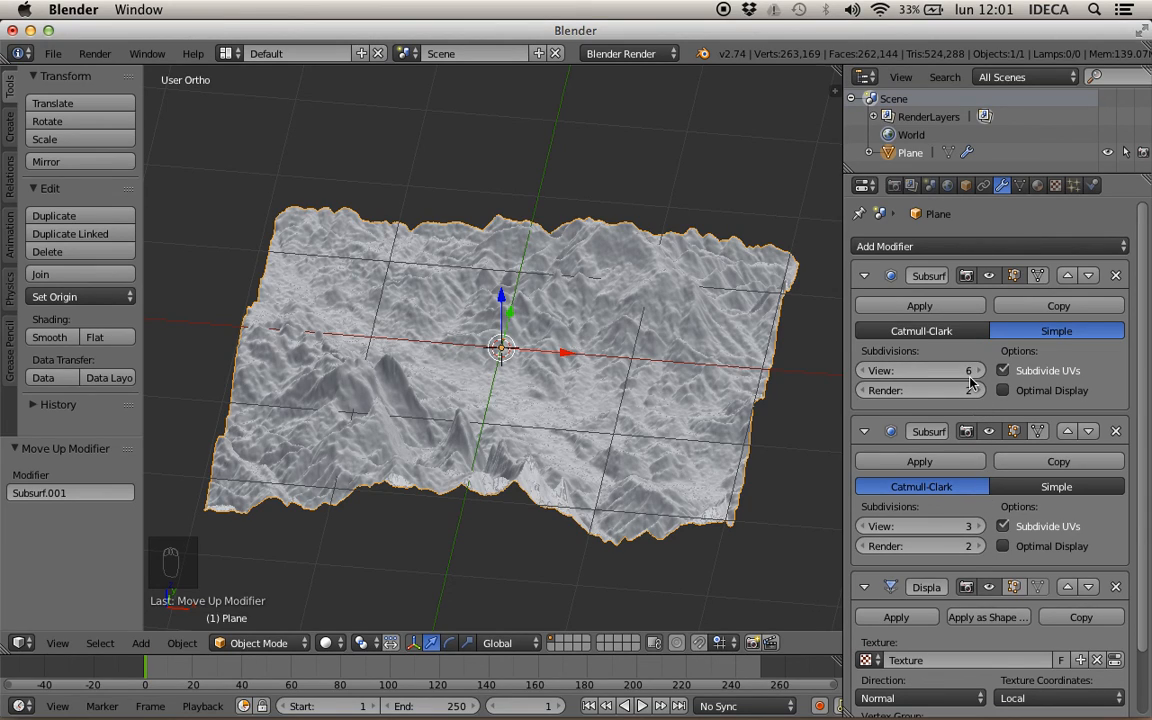
{"action": "scroll", "coordinate": [680, 390], "scroll_direction": "up", "scroll_amount": 6}
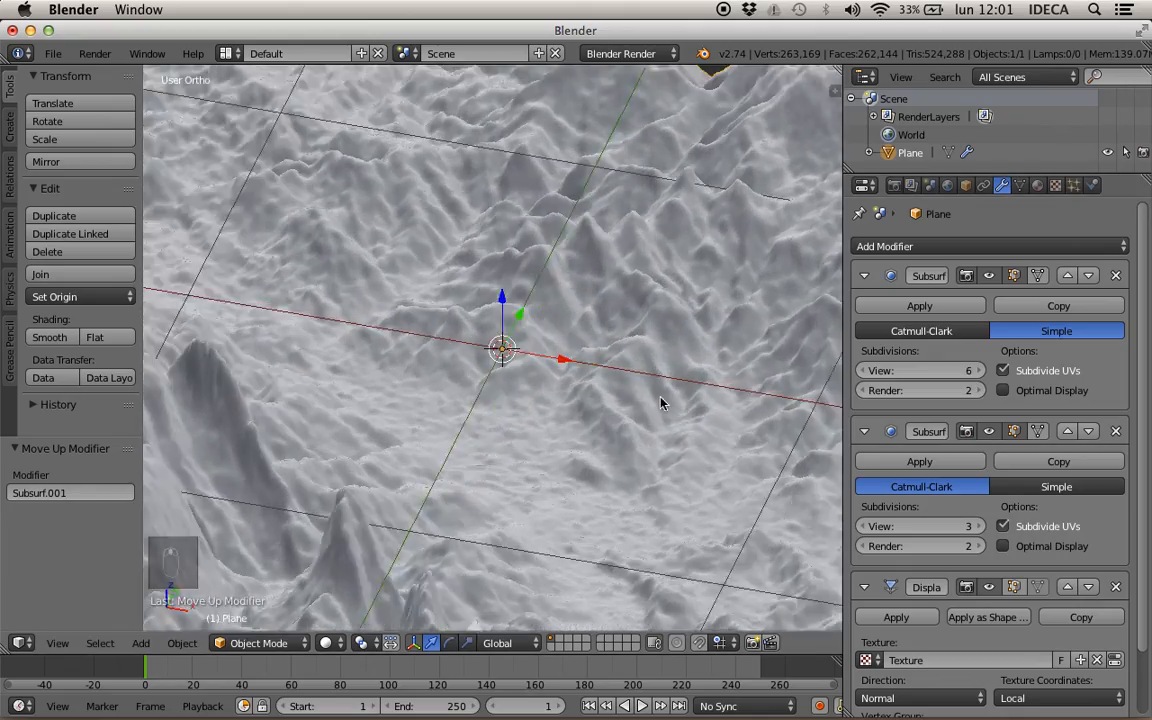
{"action": "mouse_move", "coordinate": [660, 403]}
{"action": "middle_mouse_down"}
{"action": "mouse_move", "coordinate": [537, 381]}
{"action": "mouse_move", "coordinate": [509, 360]}
{"action": "mouse_move", "coordinate": [561, 386]}
{"action": "mouse_move", "coordinate": [648, 391]}
{"action": "mouse_move", "coordinate": [667, 408]}
{"action": "middle_mouse_up"}
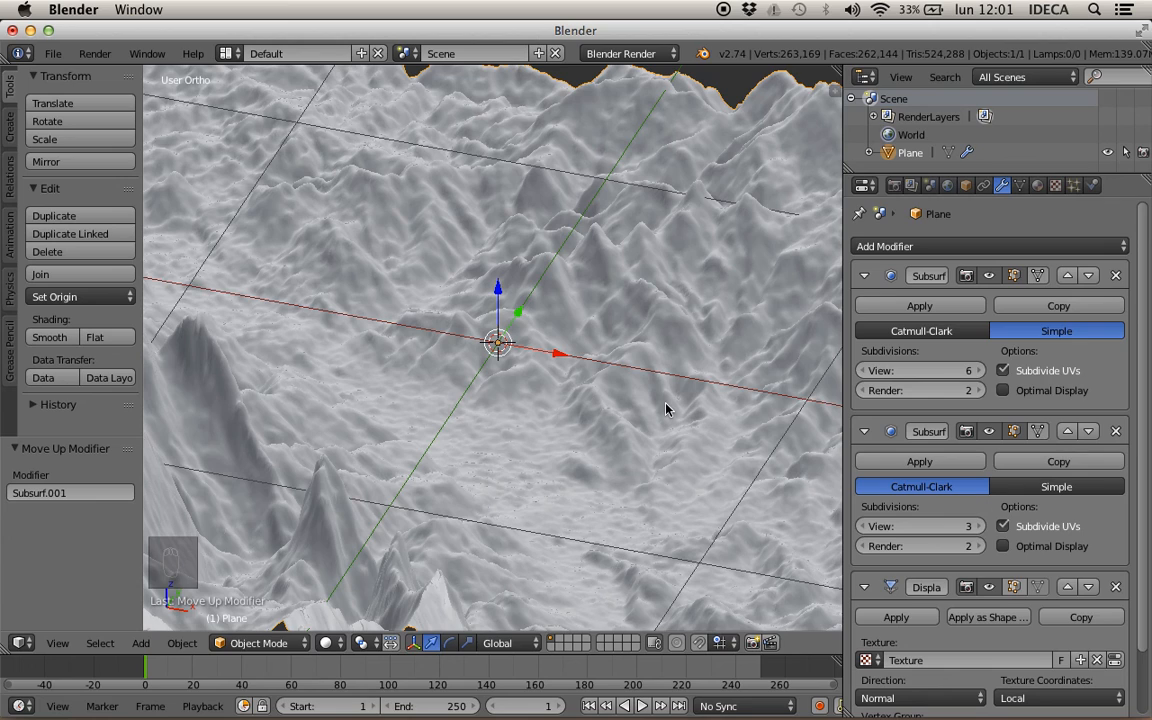
{"action": "scroll", "coordinate": [667, 408], "scroll_direction": "down", "scroll_amount": 2}
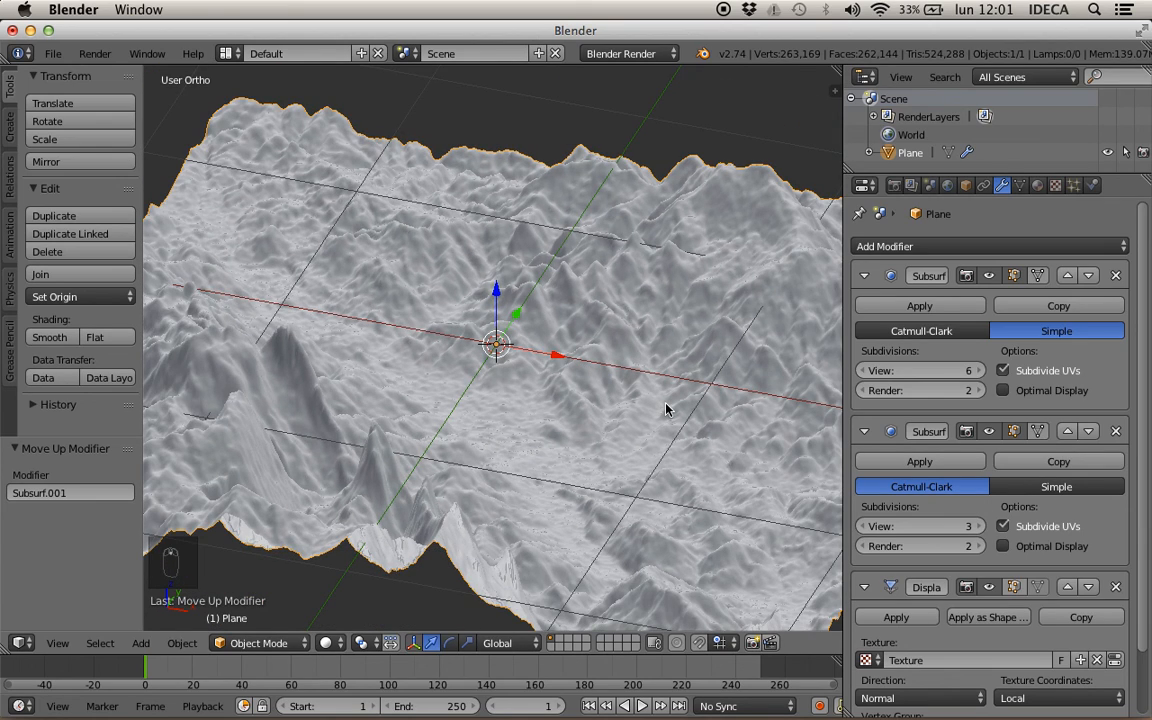
- Switch to the terrain.party map in Firefox and zoom out from northern Spain to view Europe and the Atlantic
{"action": "key", "text": "super+Tab"}
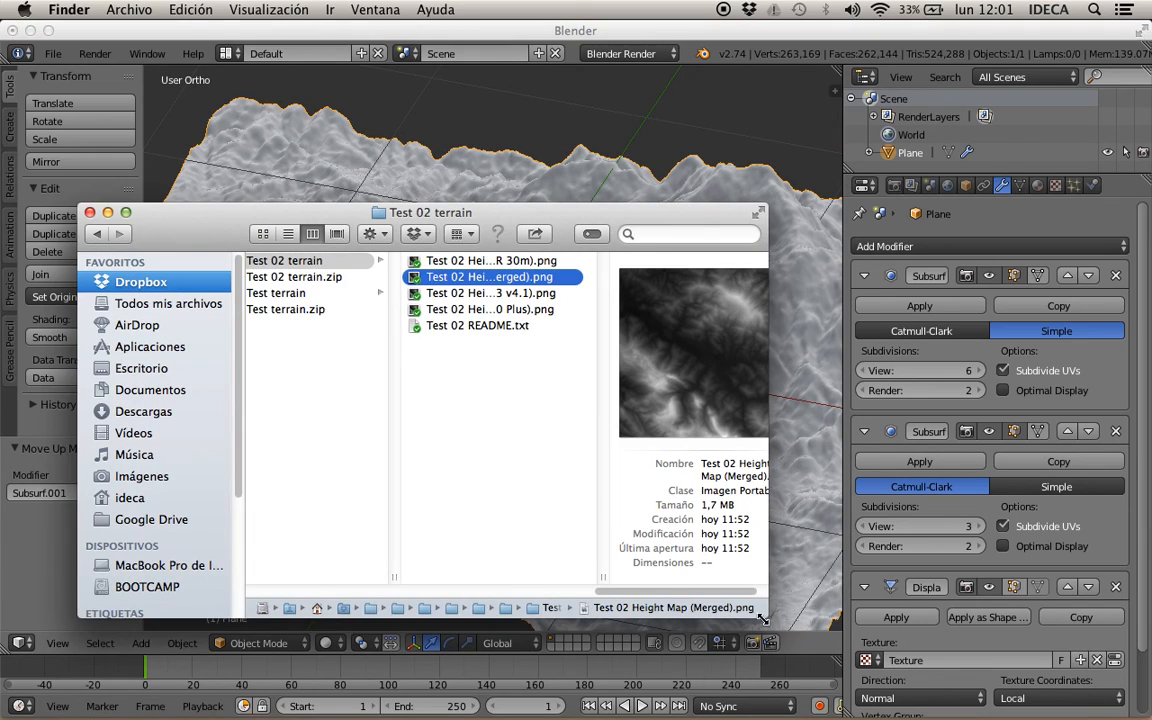
{"action": "left_click", "coordinate": [291, 695]}
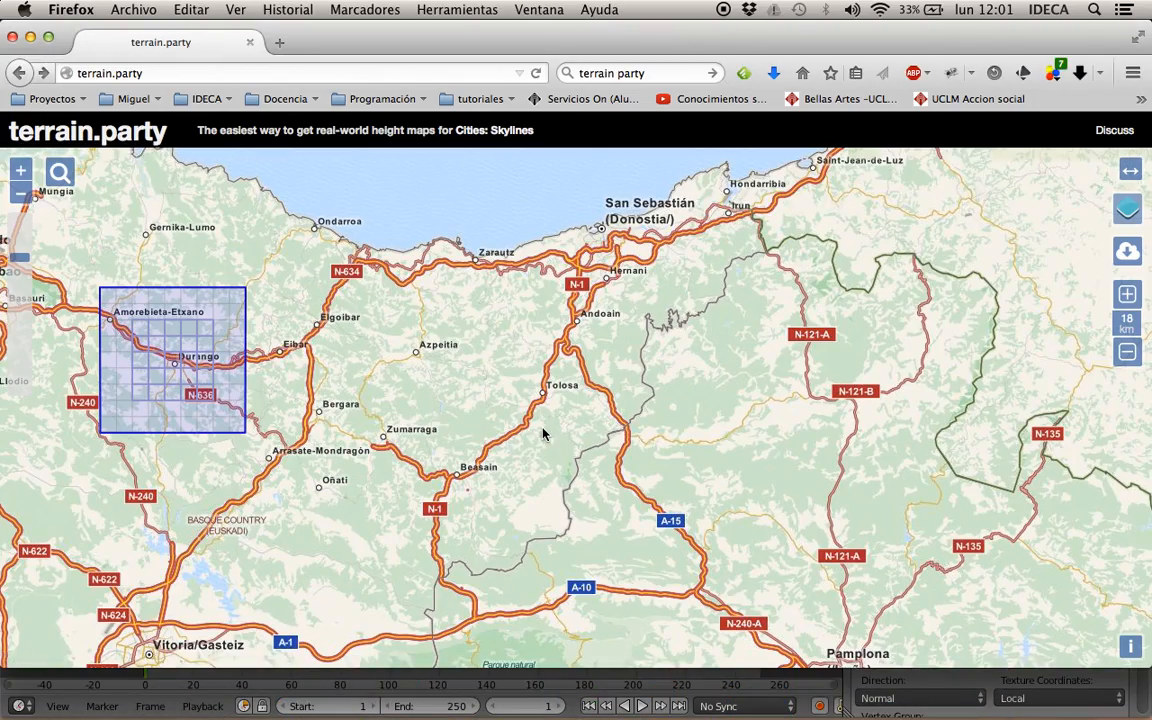
{"action": "scroll", "coordinate": [543, 433], "scroll_direction": "down", "scroll_amount": 10}
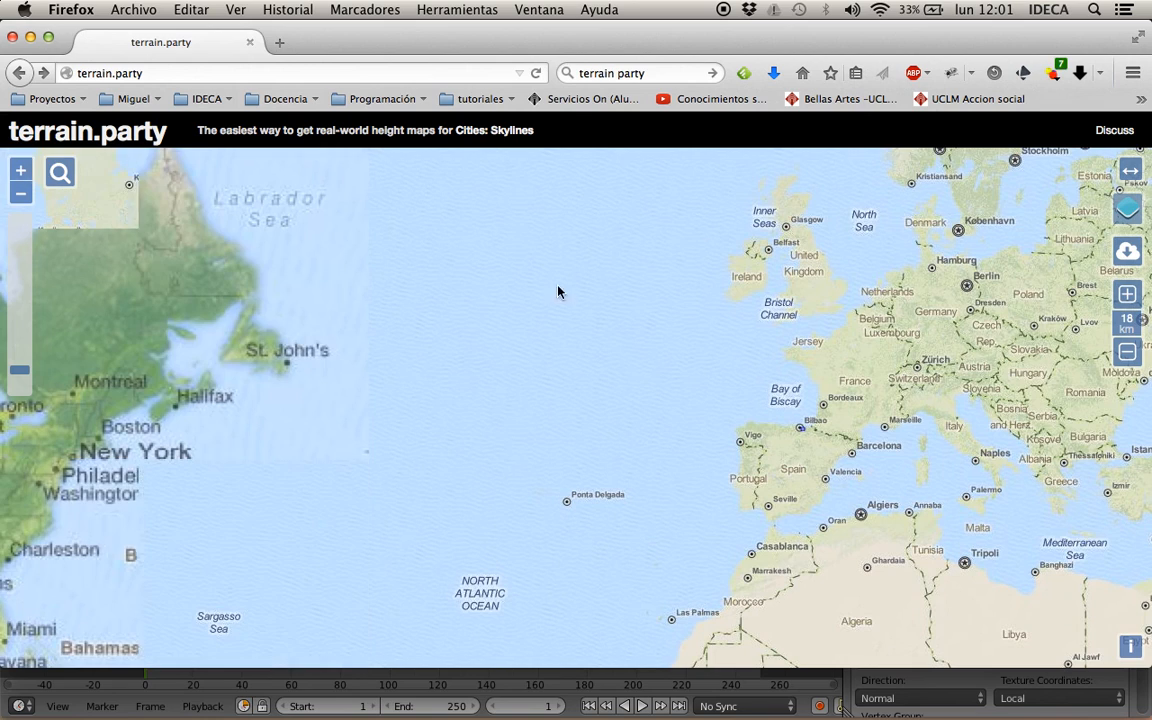
- Switch back to Blender and inspect the finished terrain from several sides
{"action": "key", "text": "super+Tab"}
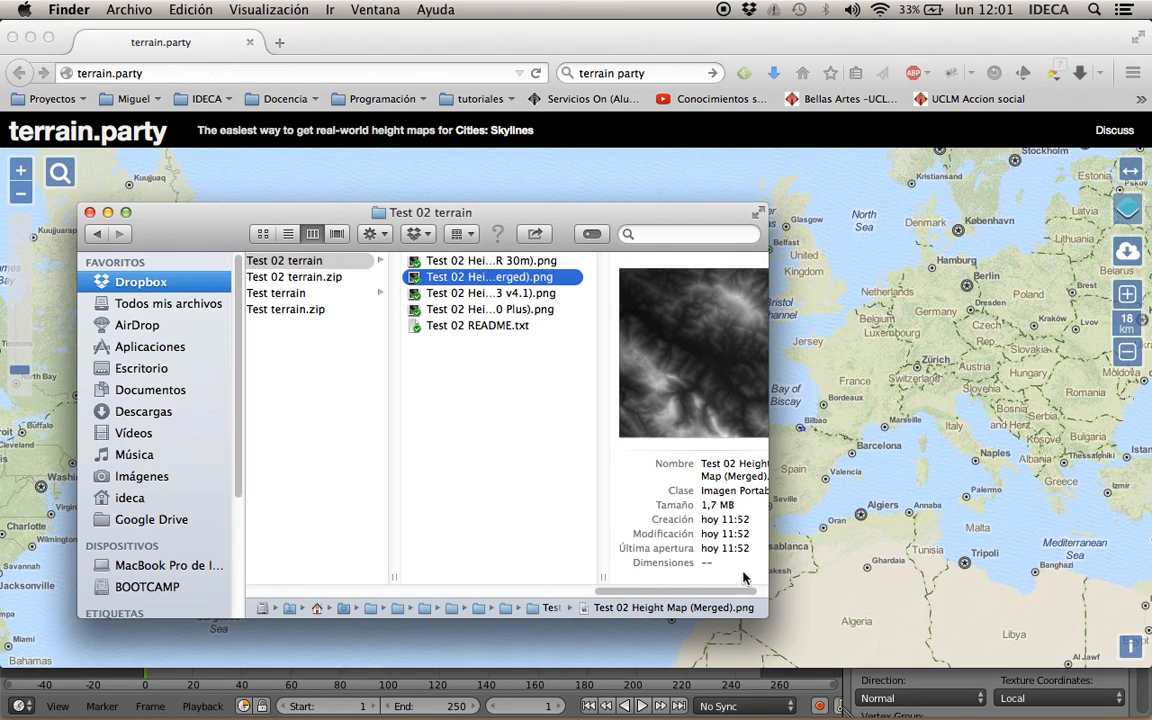
{"action": "left_click", "coordinate": [1020, 691]}
{"action": "middle_click_drag", "start_coordinate": [620, 314], "coordinate": [463, 323]}
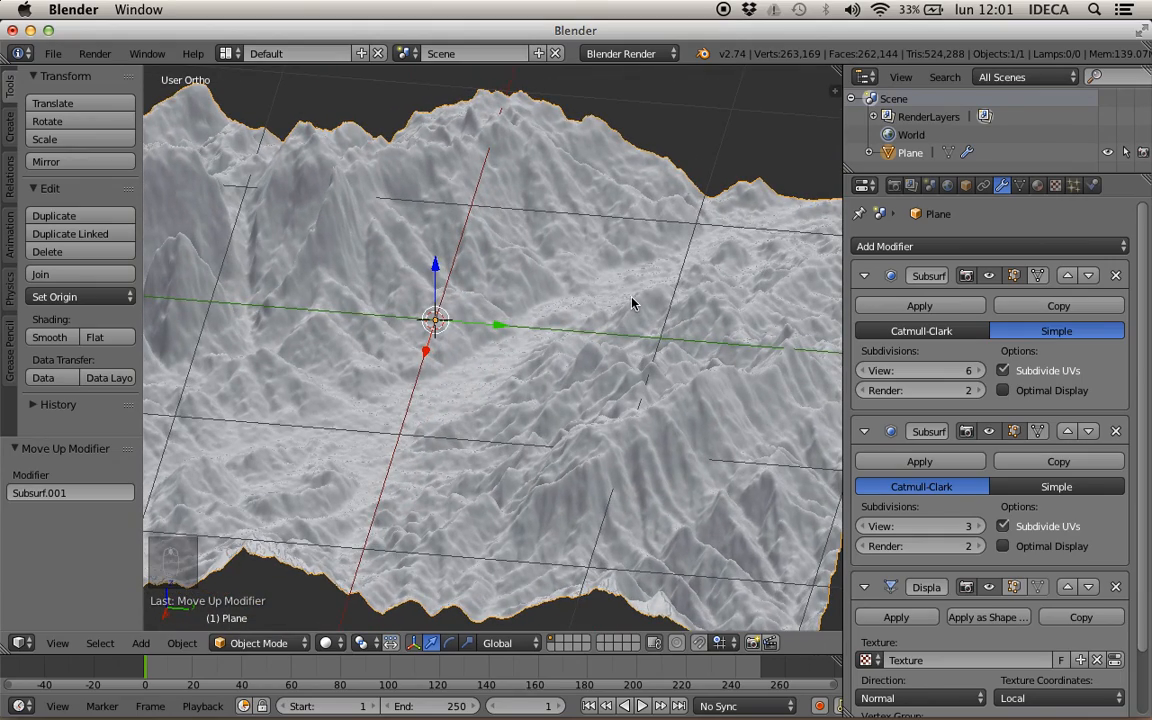
{"action": "middle_click_drag", "start_coordinate": [632, 303], "coordinate": [455, 323]}
{"action": "middle_click_drag", "start_coordinate": [562, 331], "coordinate": [298, 319]}
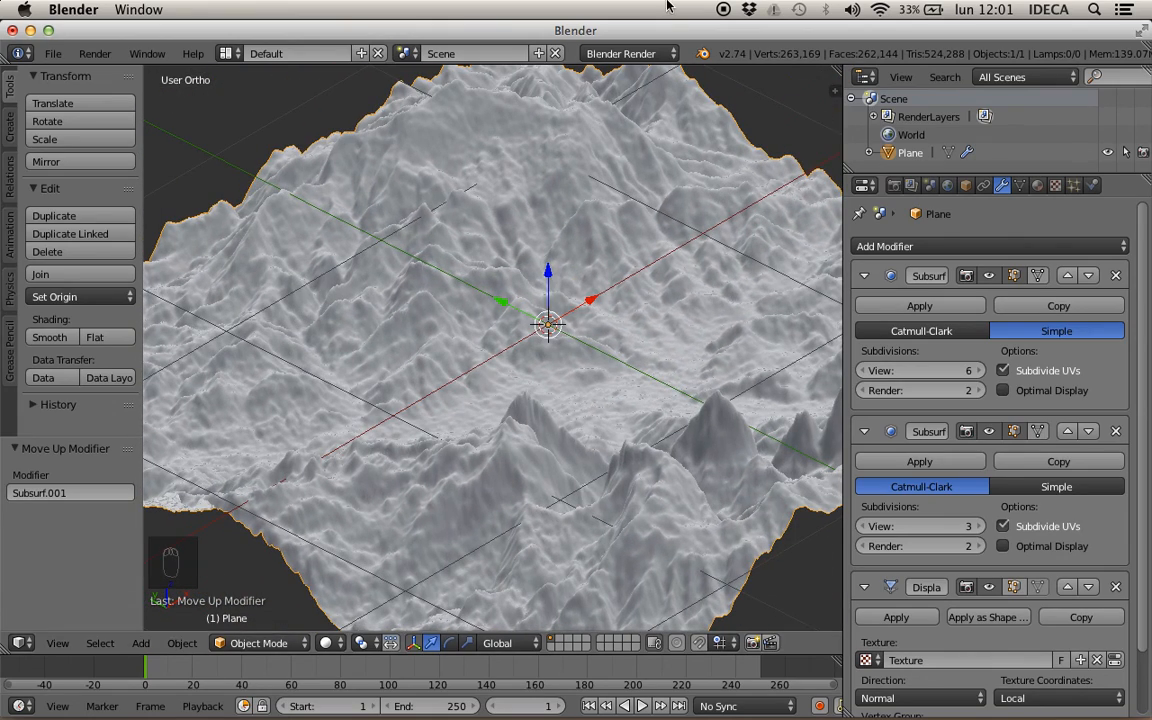